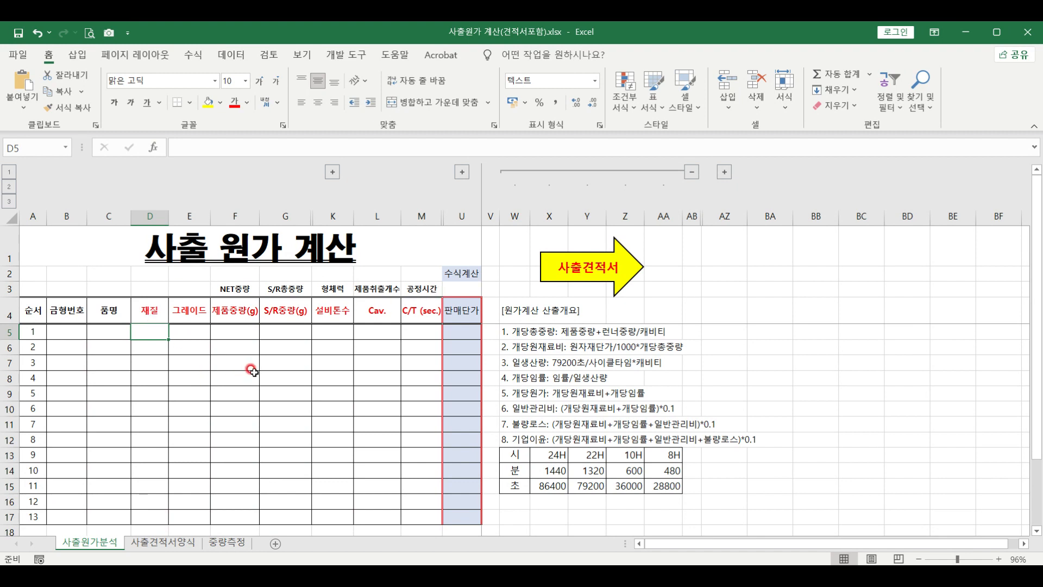
# - Go to the injection quotation form sheet and examine its 안료 and M/B cost rows
pyautogui.click(572, 277)
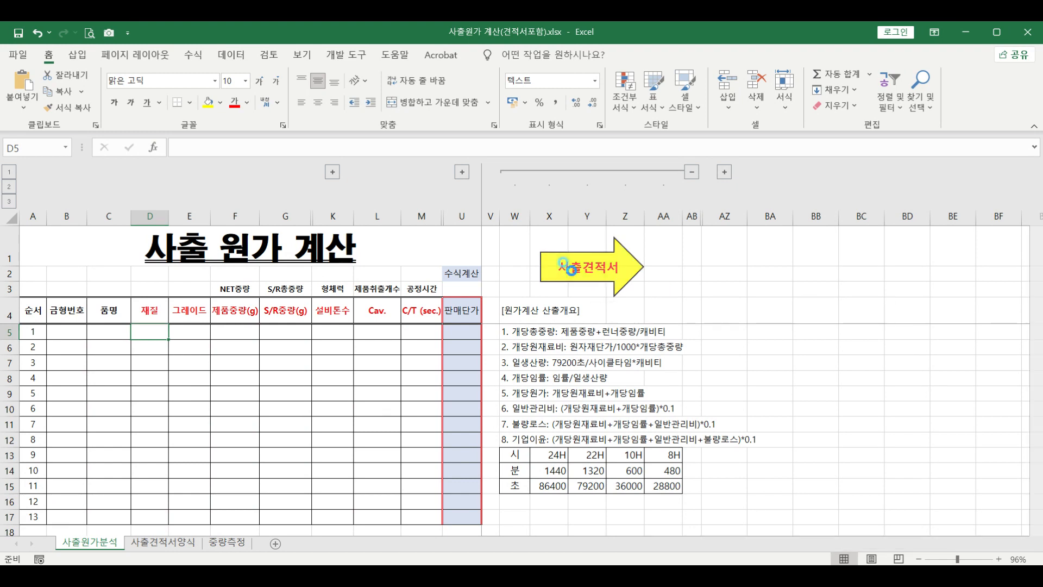
pyautogui.scroll(-6, 133, 390)
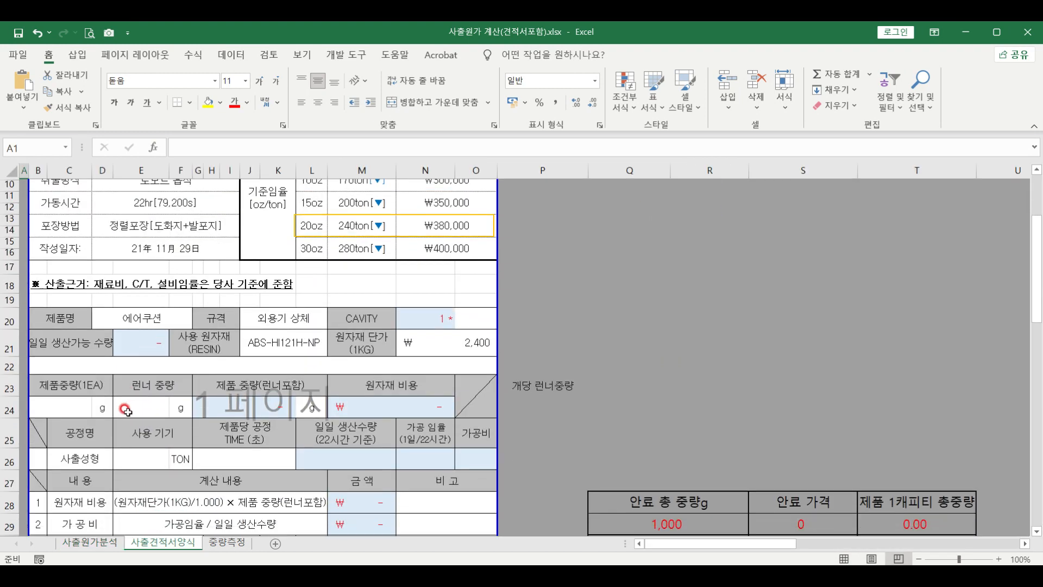
pyautogui.scroll(-2, 125, 414)
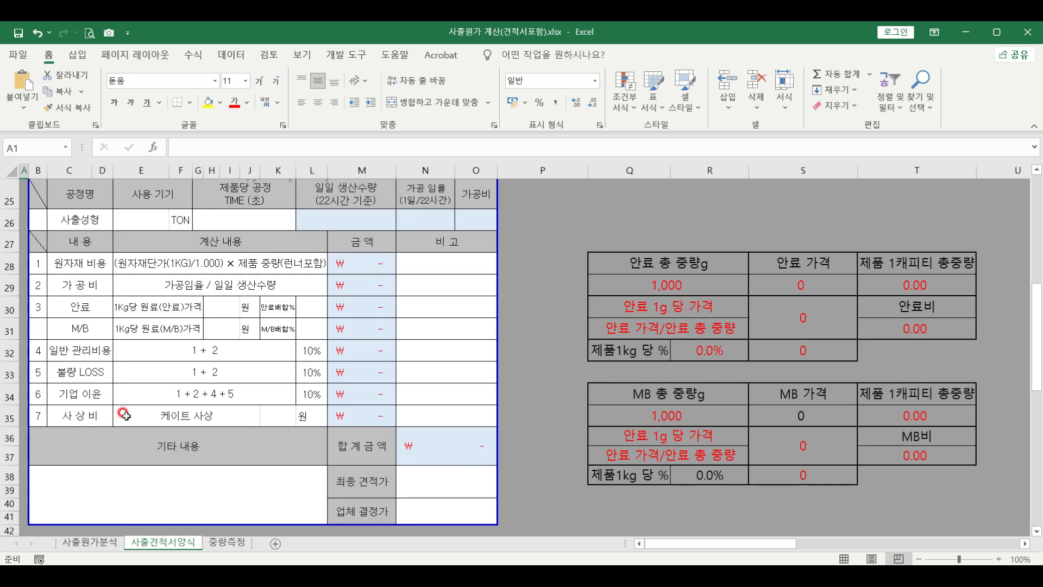
pyautogui.moveTo(80, 307); pyautogui.dragTo(80, 329)
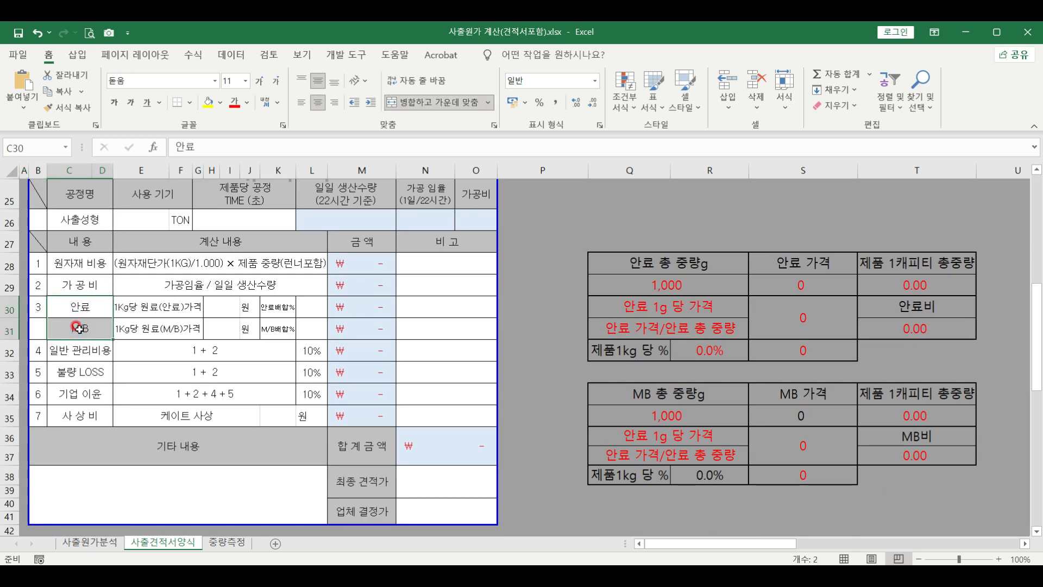
pyautogui.click(150, 324)
pyautogui.click(148, 300)
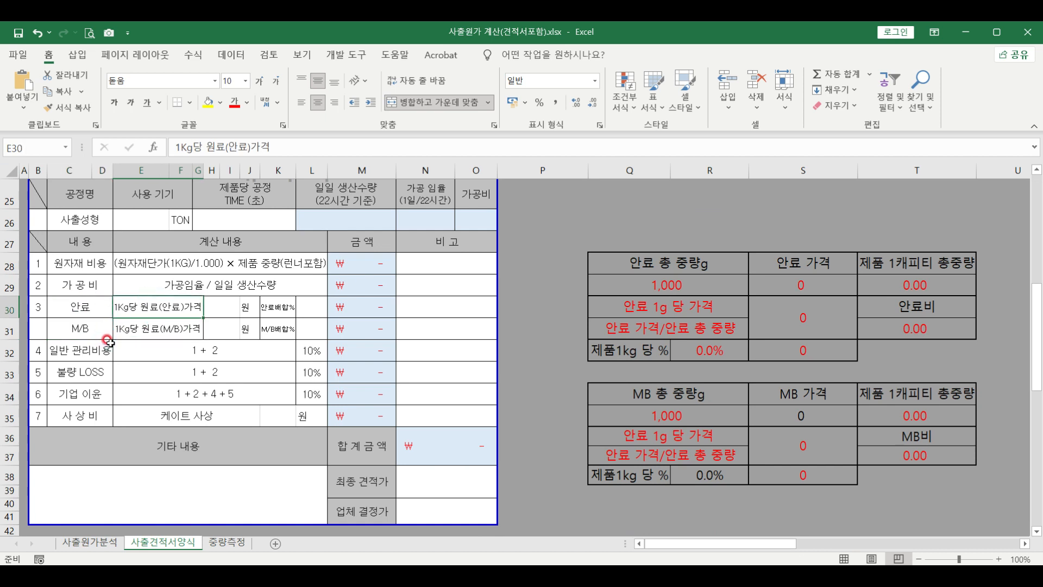
pyautogui.scroll(8, 107, 341)
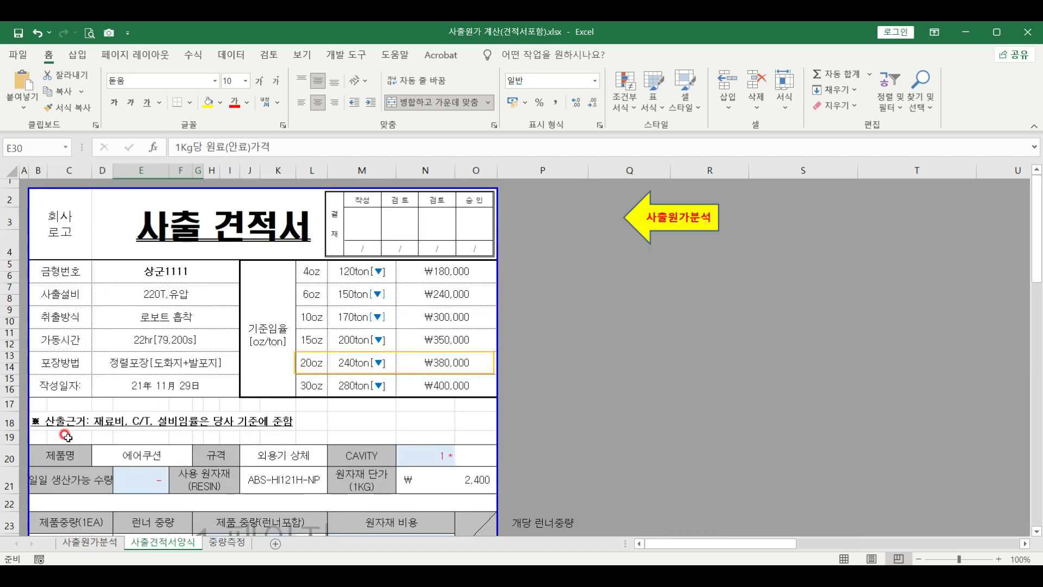
# - On the 사출원가분석 sheet, choose ABS as the material and HI121 as the grade for item 1
pyautogui.click(92, 543)
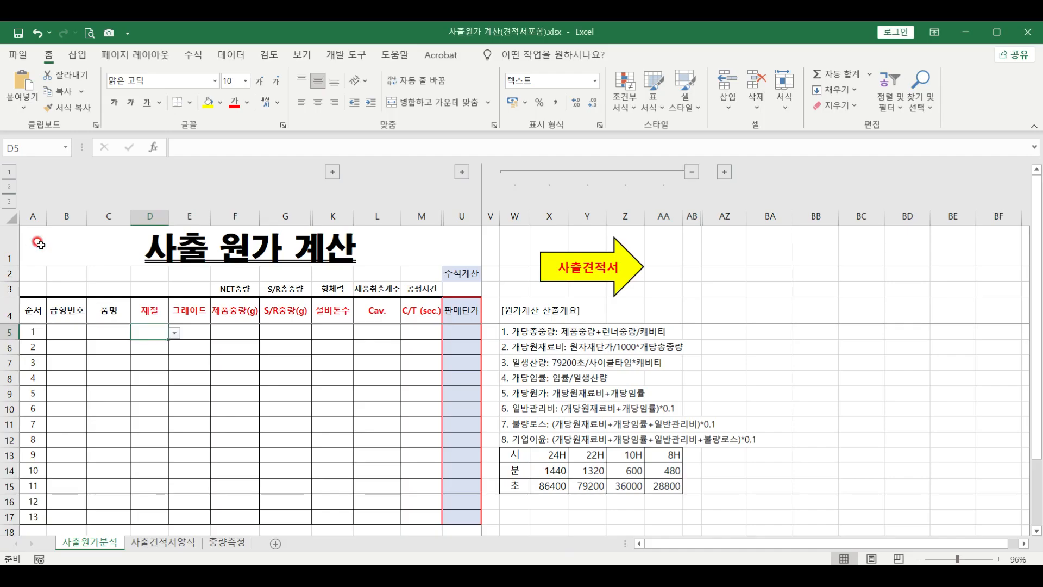
pyautogui.click(35, 245)
pyautogui.moveTo(146, 328); pyautogui.dragTo(142, 321)
pyautogui.click(173, 334)
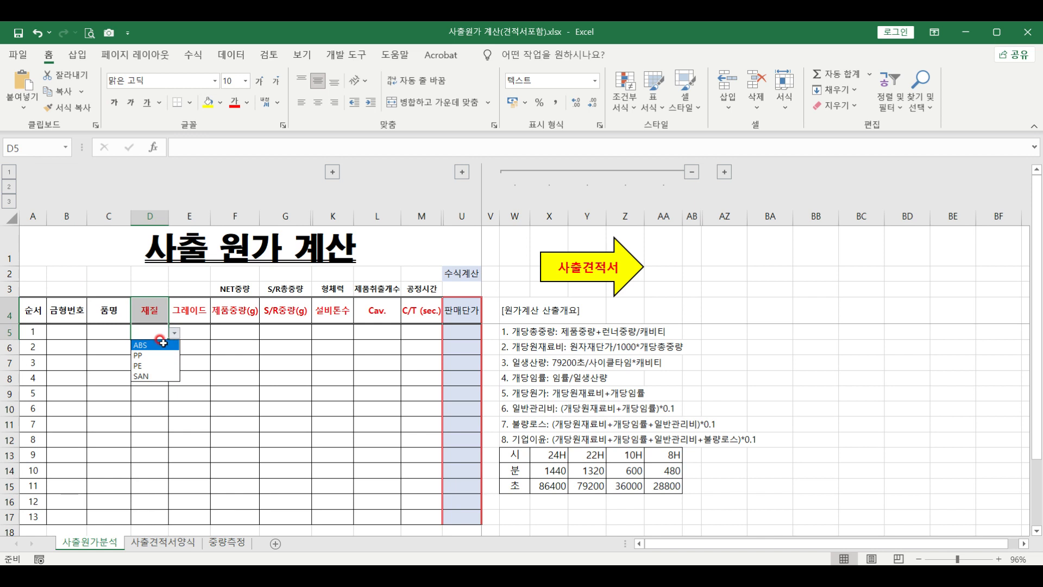
pyautogui.click(157, 346)
pyautogui.click(203, 329)
pyautogui.click(216, 332)
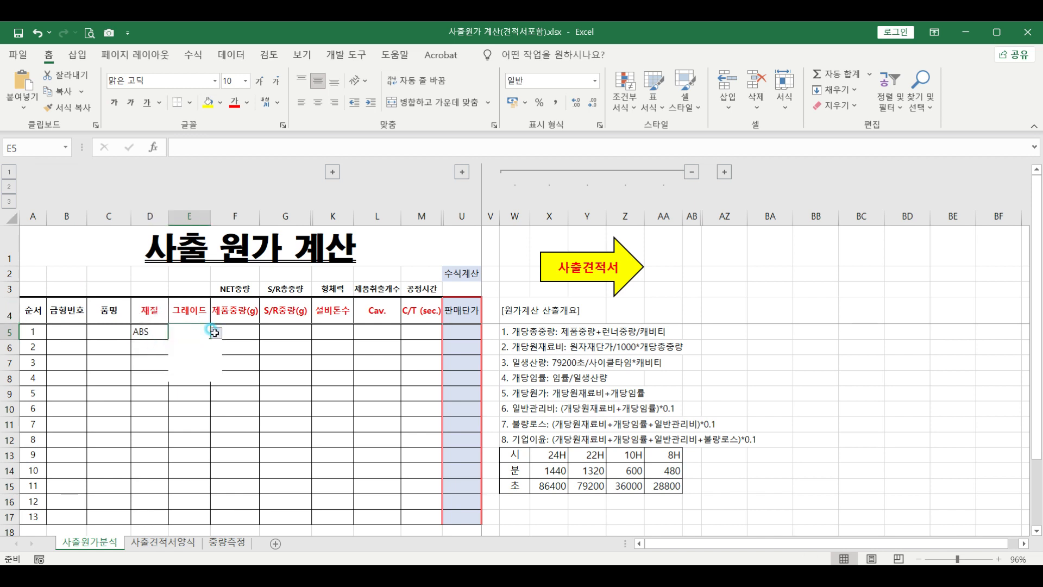
pyautogui.click(190, 356)
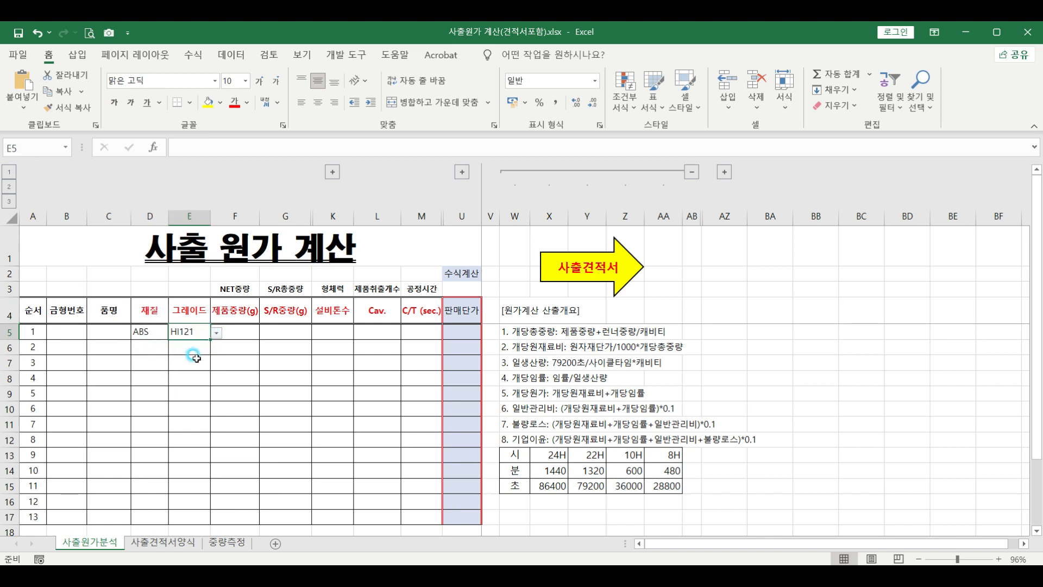
# - Enter 13 as the product weight and 13 as the S/R weight for item 1
pyautogui.click(239, 332)
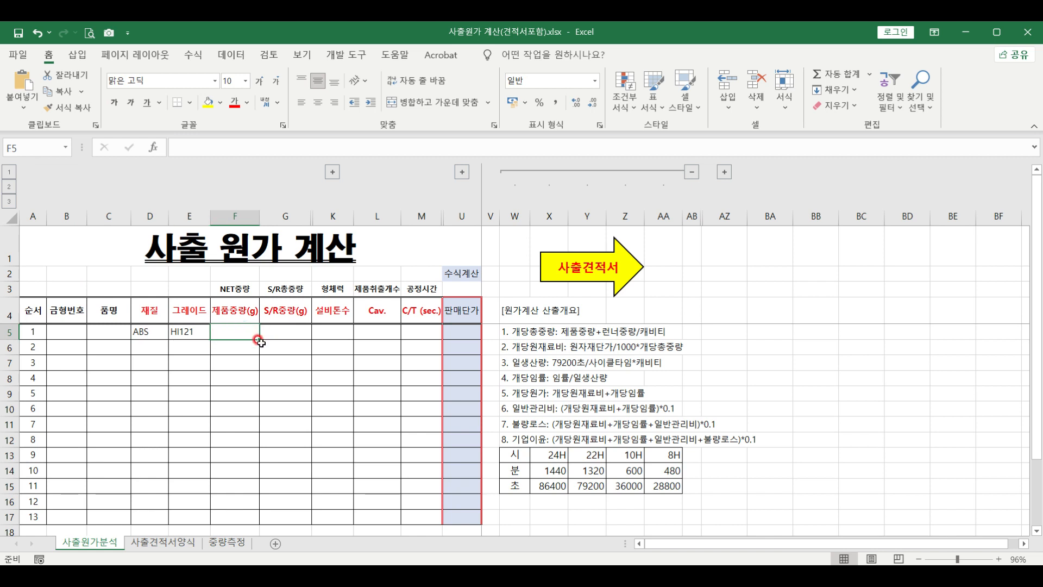
pyautogui.write('13')
pyautogui.press('Tab')
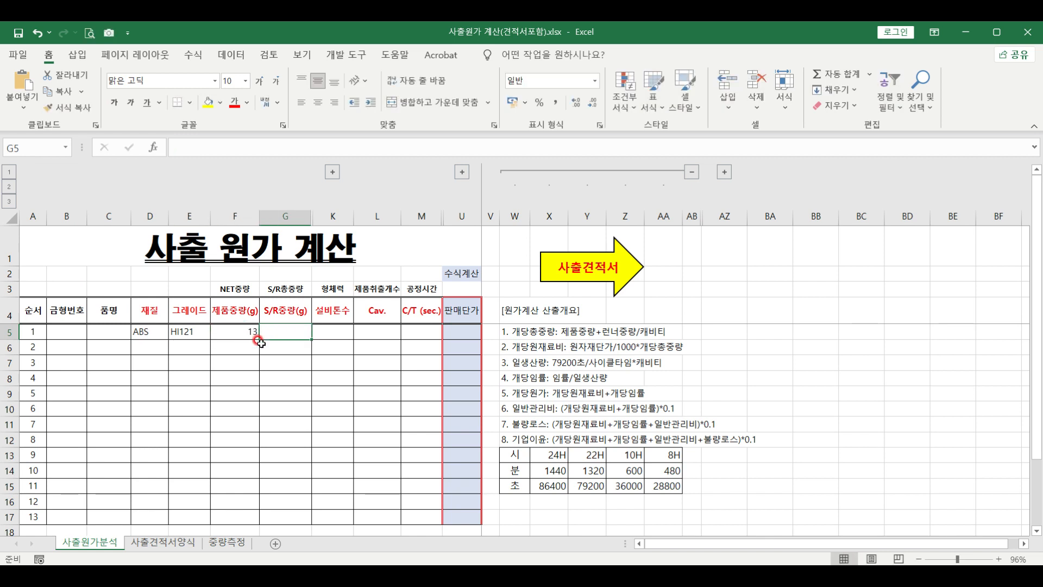
pyautogui.write('13')
pyautogui.press('Tab')
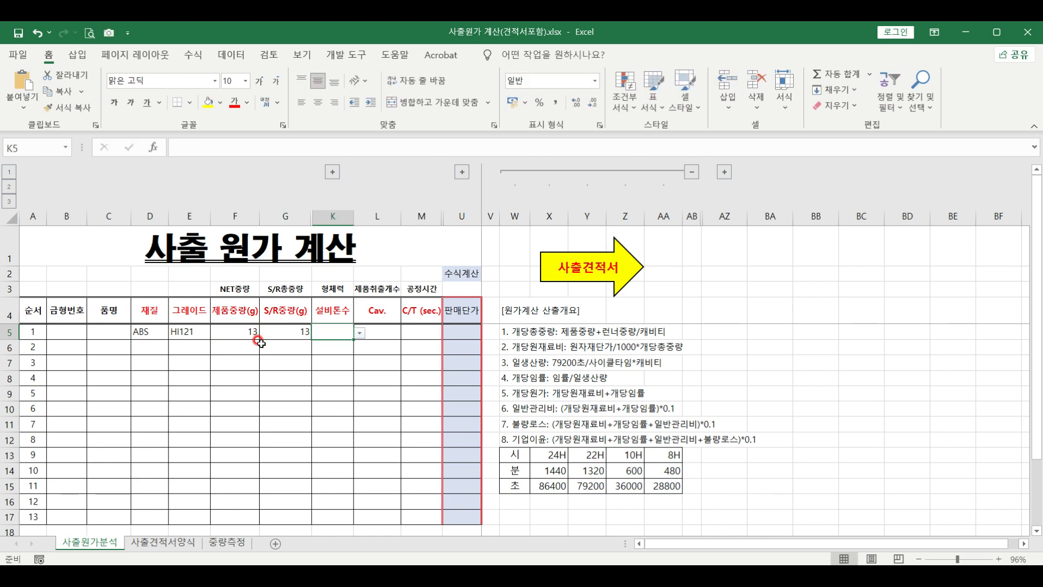
# - Fill in item 1 with a machine tonnage of 220, cavity 1 X 4 and cycle time 45, and check its 판매단가 formula
pyautogui.write('220')
pyautogui.press('Tab')
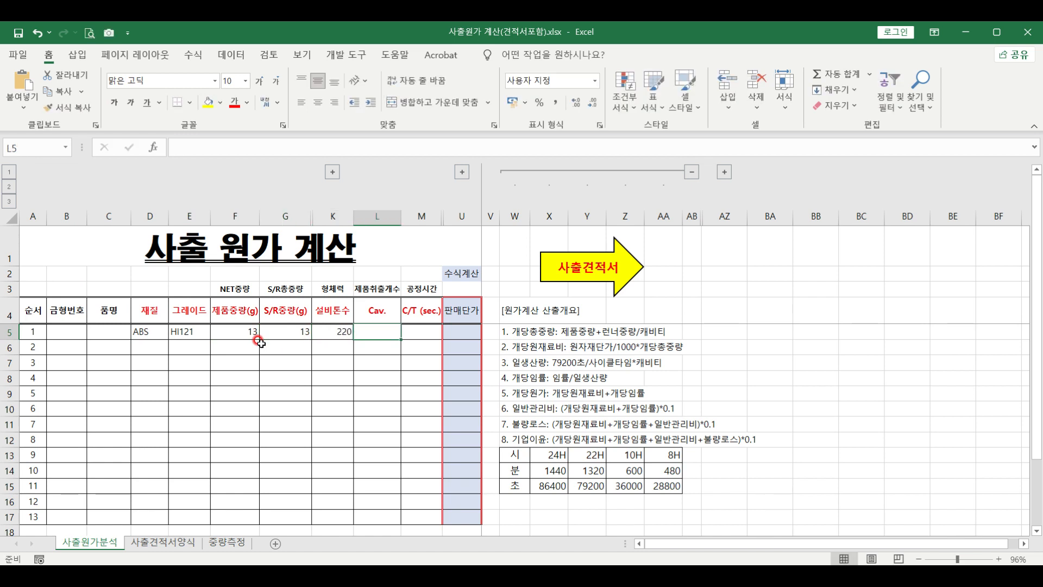
pyautogui.write('1 X 4')
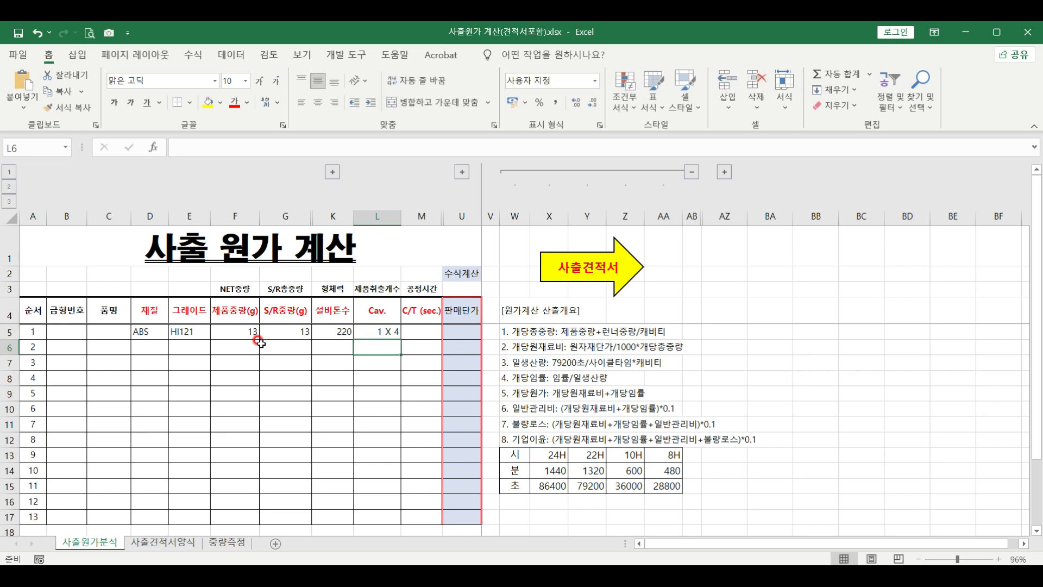
pyautogui.press('Tab')
pyautogui.write('45')
pyautogui.press('Return')
pyautogui.click(457, 333)
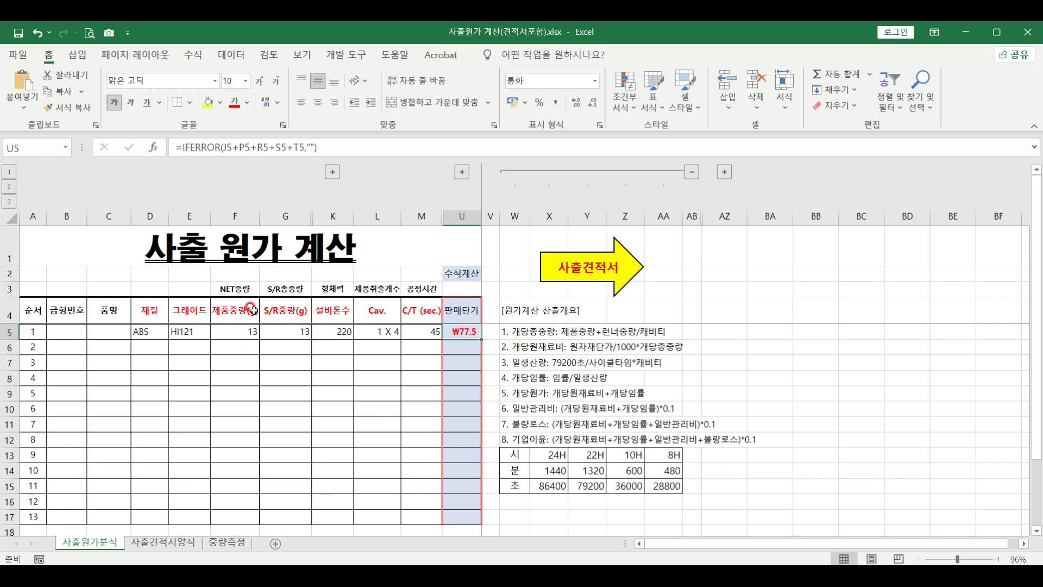
# - Expand the hidden columns H to J and check the total weight formula against item 1's material and grade
pyautogui.click(333, 173)
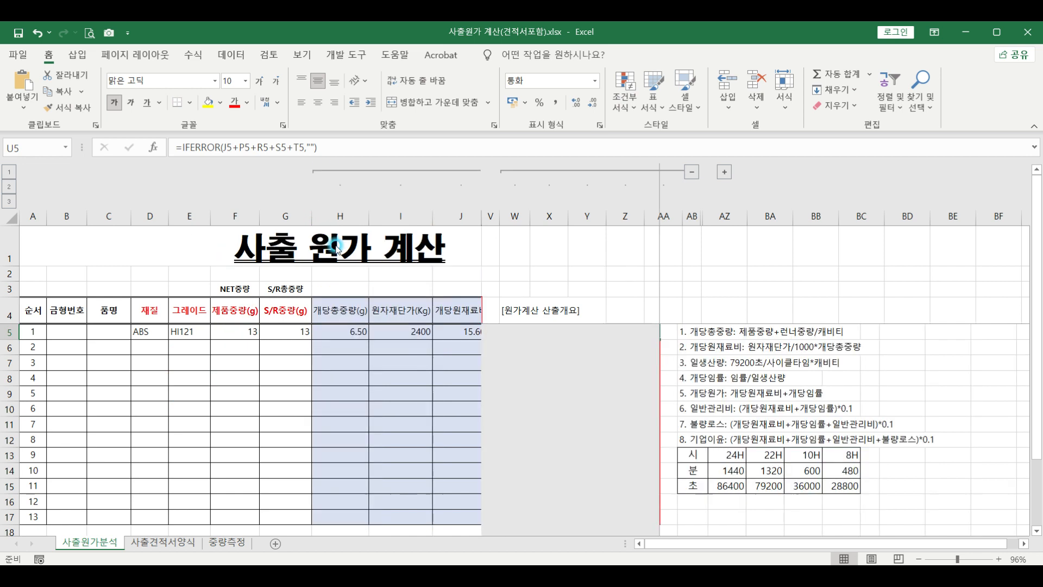
pyautogui.click(325, 326)
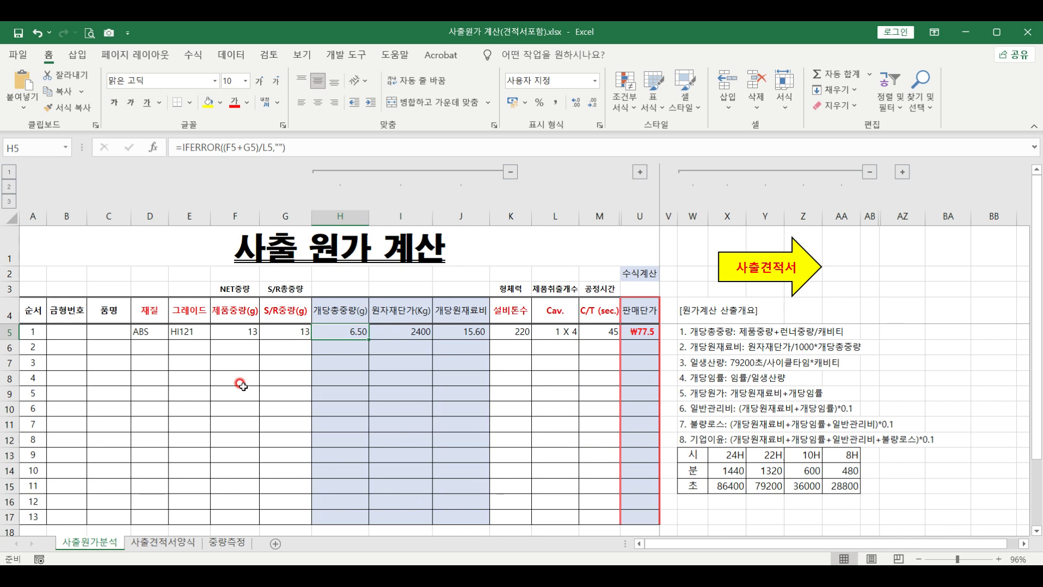
pyautogui.click(141, 326)
pyautogui.click(189, 330)
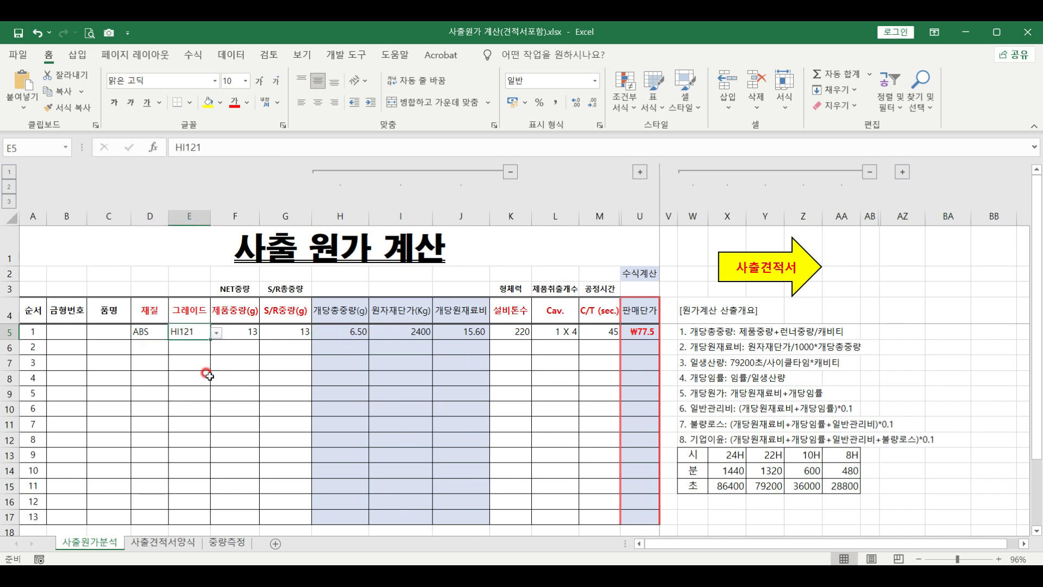
# - Choose PP as the material for item 2 in cell D6
pyautogui.click(141, 348)
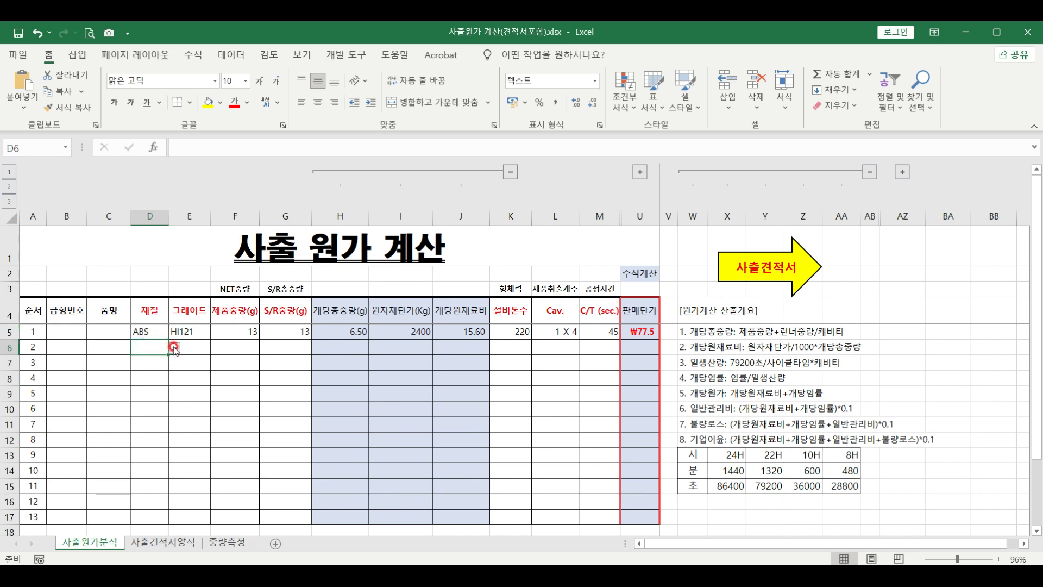
pyautogui.click(173, 348)
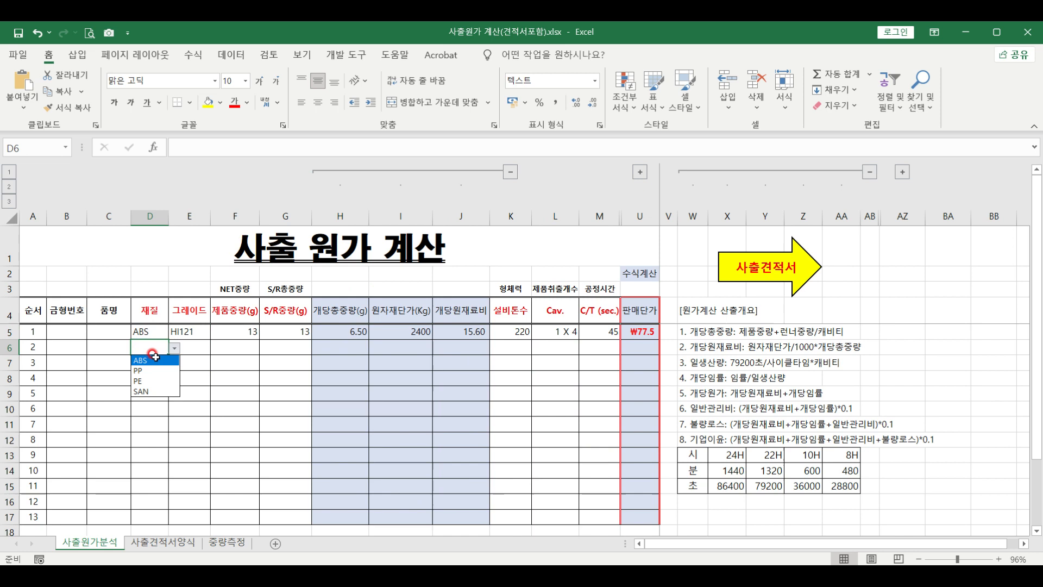
pyautogui.click(194, 351)
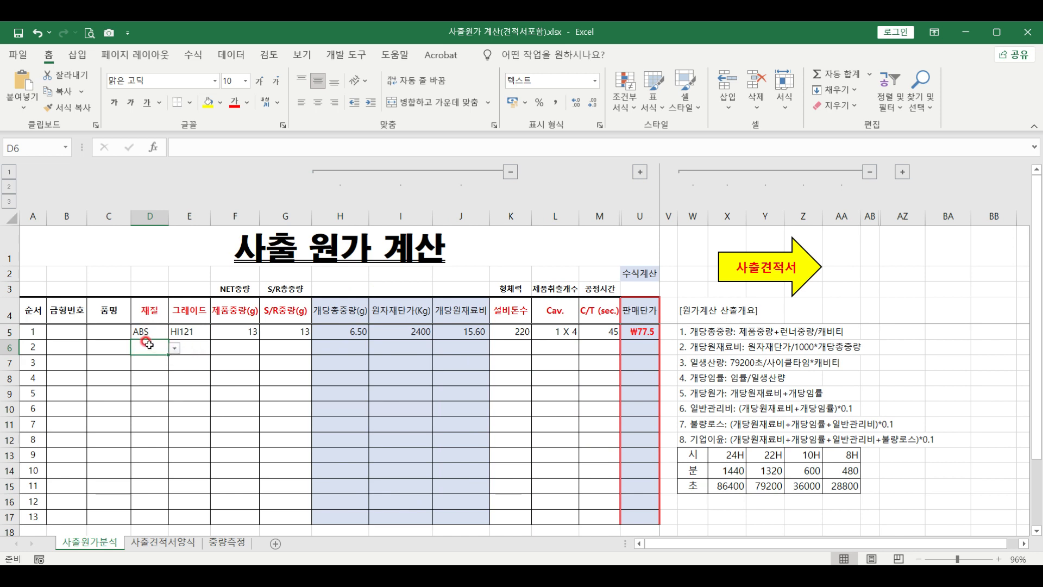
pyautogui.click(174, 348)
pyautogui.click(146, 370)
pyautogui.click(205, 346)
# - Look through the grade options offered for PP in cell E6 without choosing one
pyautogui.click(217, 348)
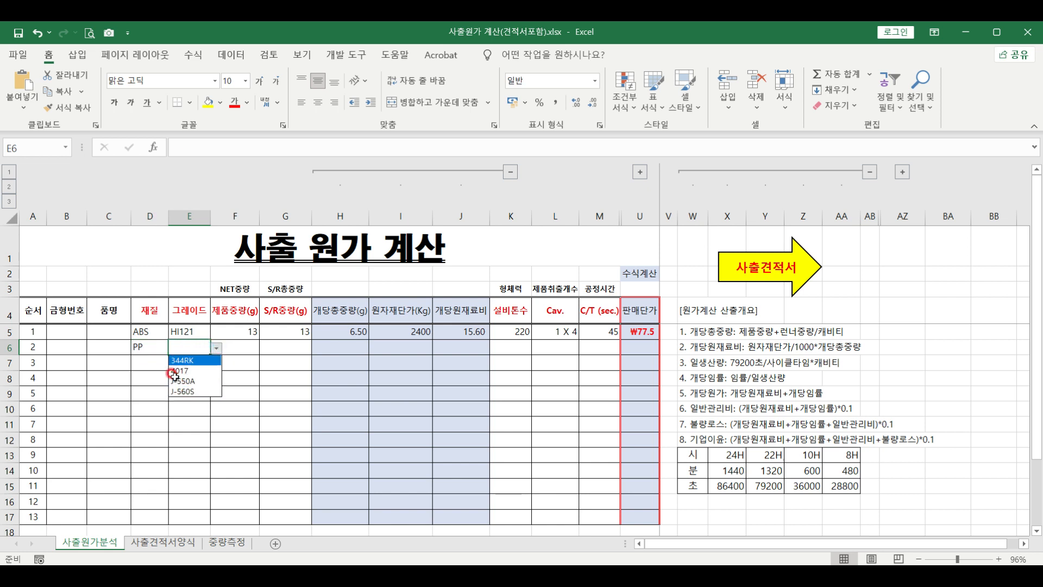
pyautogui.press('Down')
pyautogui.press('Down')
pyautogui.press('Down')
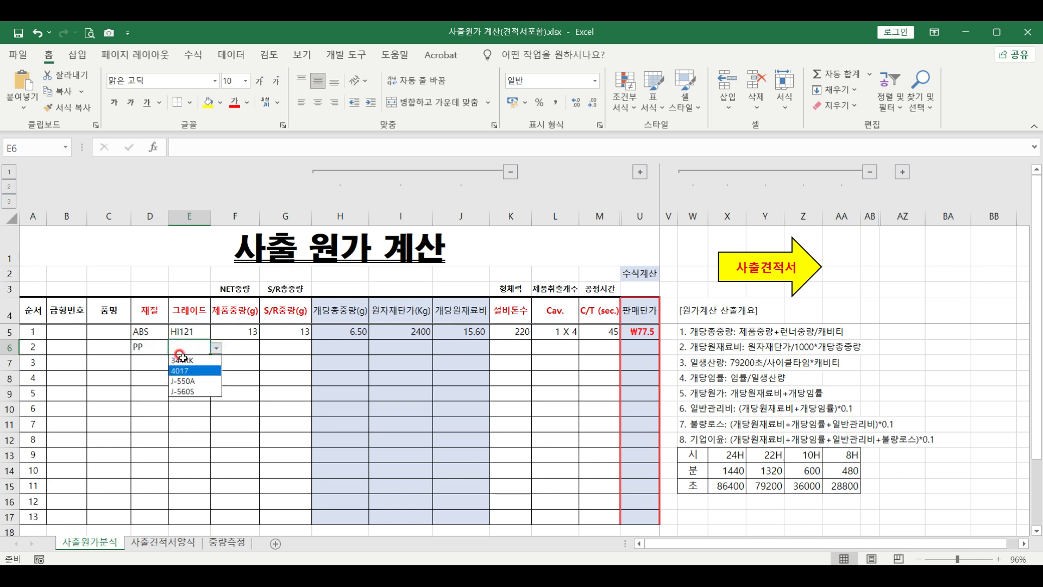
pyautogui.click(182, 349)
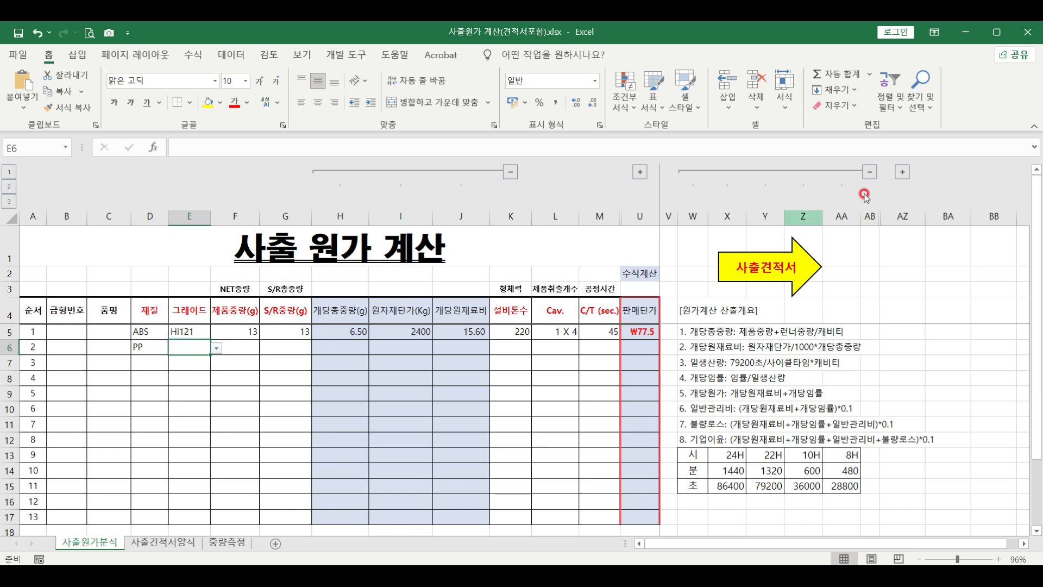
# - Expand the hidden reference tables and select the grades-by-material table in AV4:AY8
pyautogui.click(902, 173)
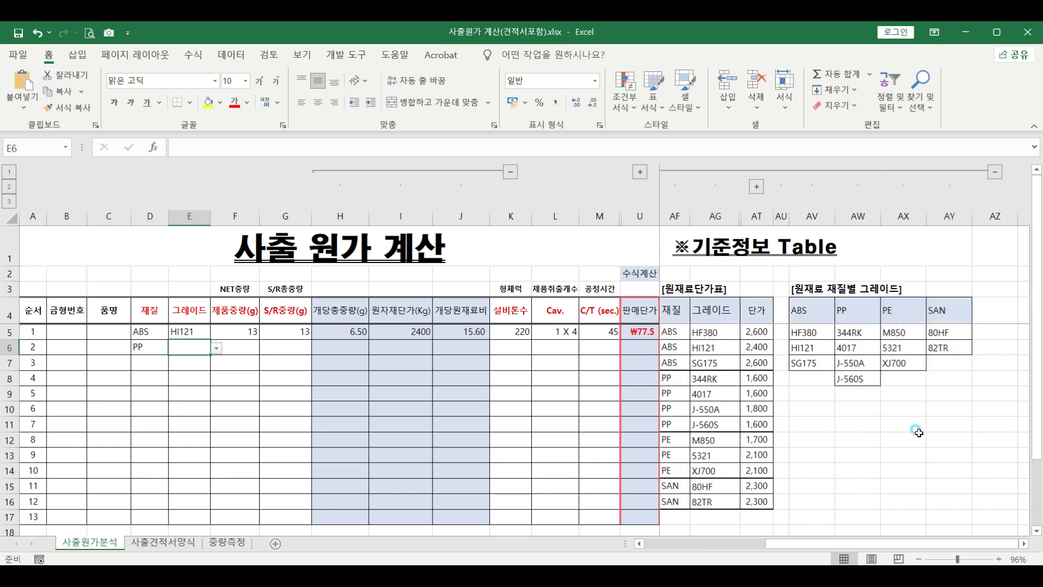
pyautogui.click(913, 438)
pyautogui.moveTo(799, 314); pyautogui.dragTo(939, 377)
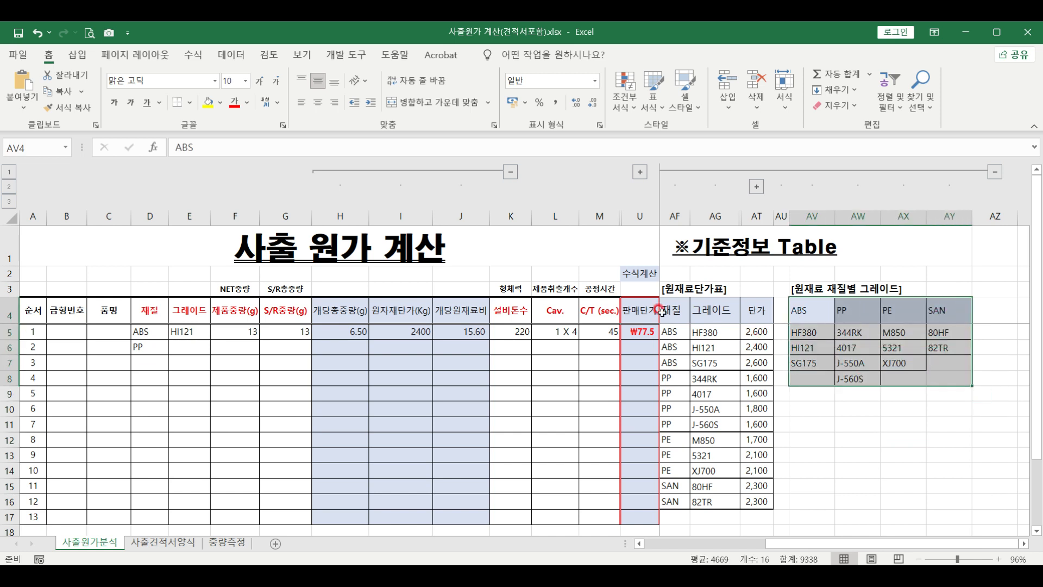
# - Check the workbook's list of defined names against the material headings and grades in the reference table
pyautogui.click(194, 56)
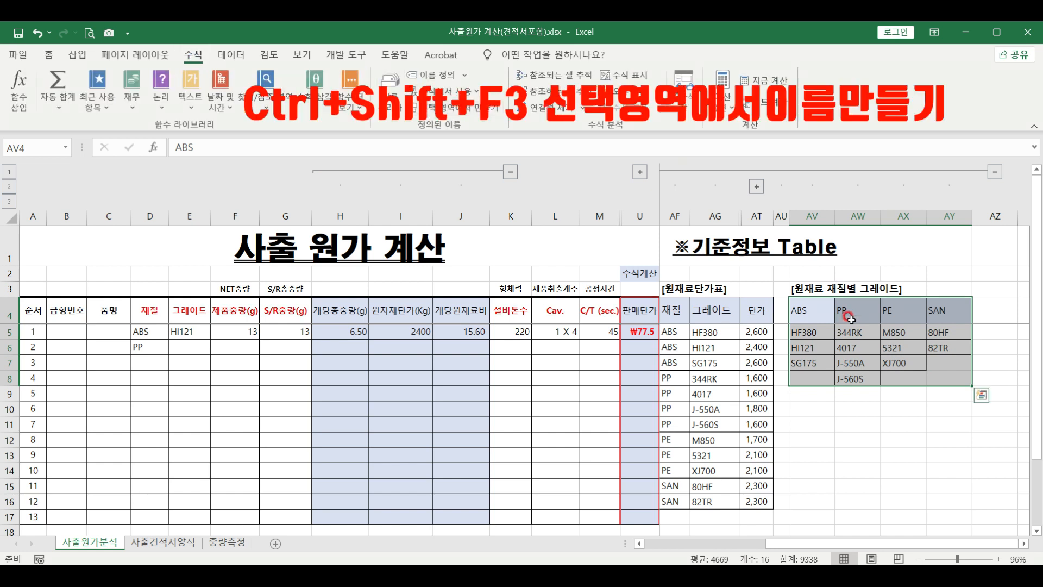
pyautogui.click(64, 152)
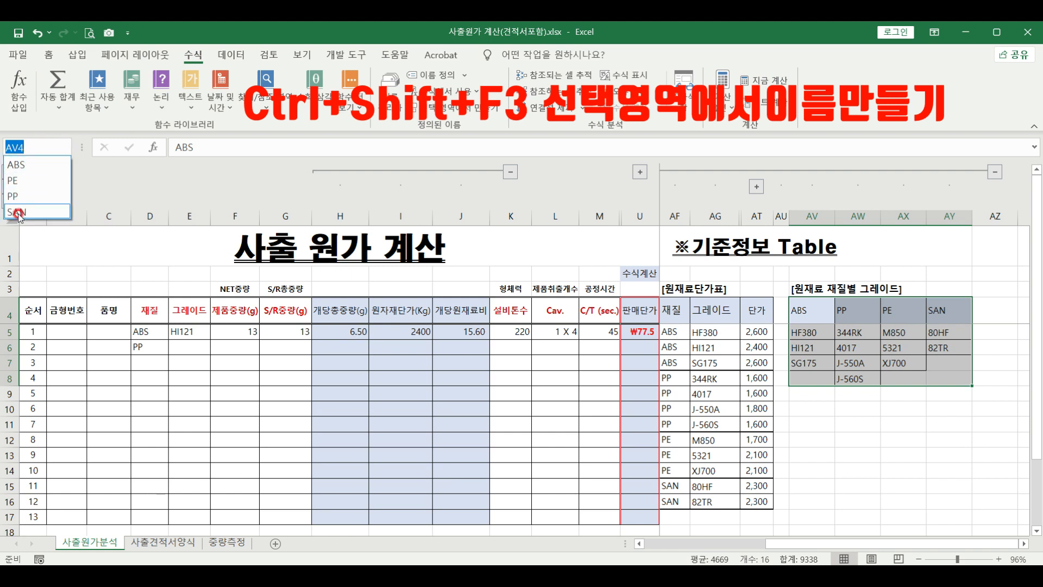
pyautogui.click(895, 352)
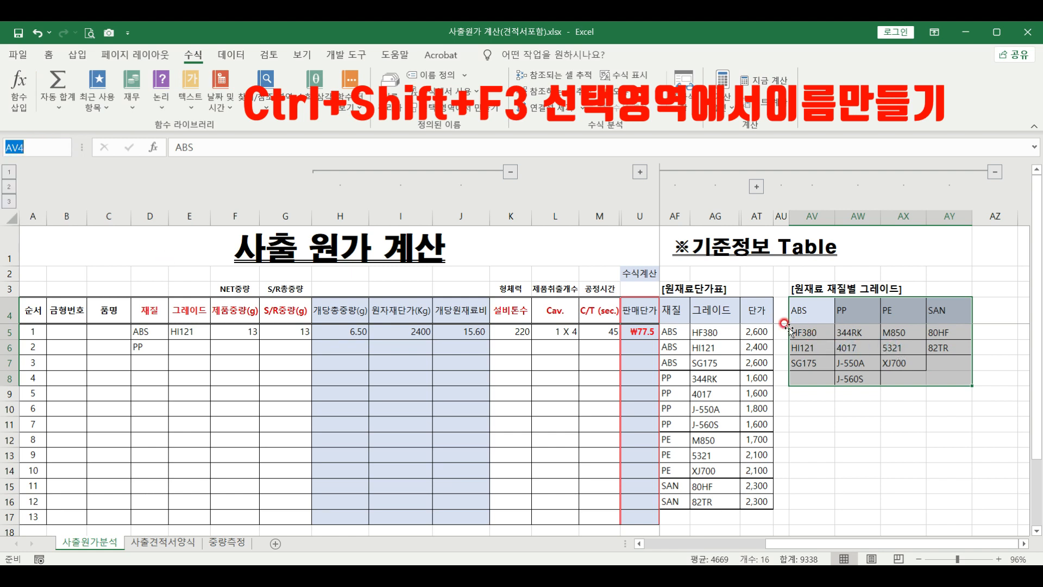
pyautogui.click(814, 336)
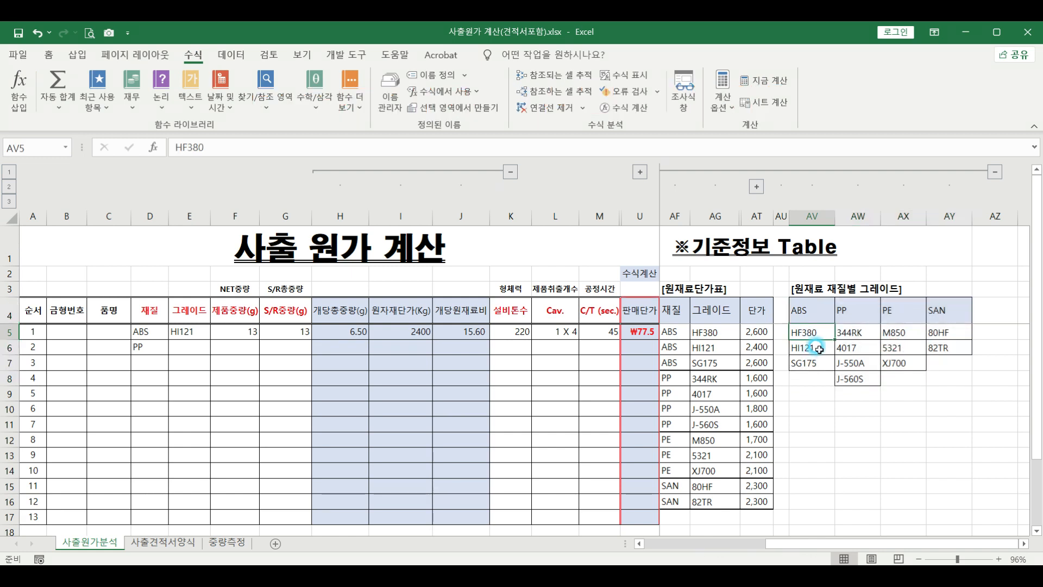
# - Check the list data validation on material cells D5:D17 and its source range AV4:AY4, keeping the settings
pyautogui.moveTo(140, 333); pyautogui.dragTo(137, 516)
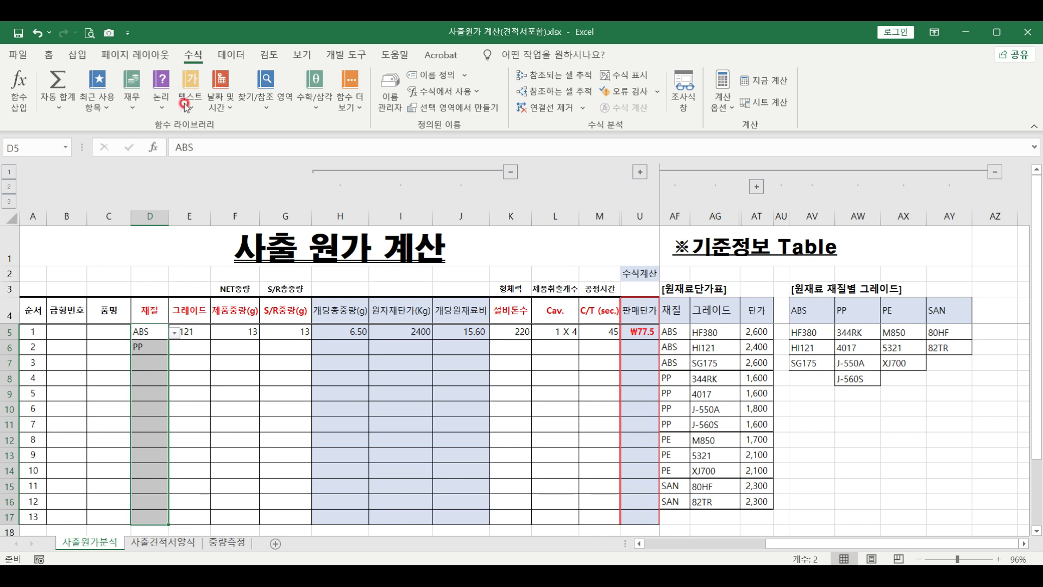
pyautogui.click(231, 54)
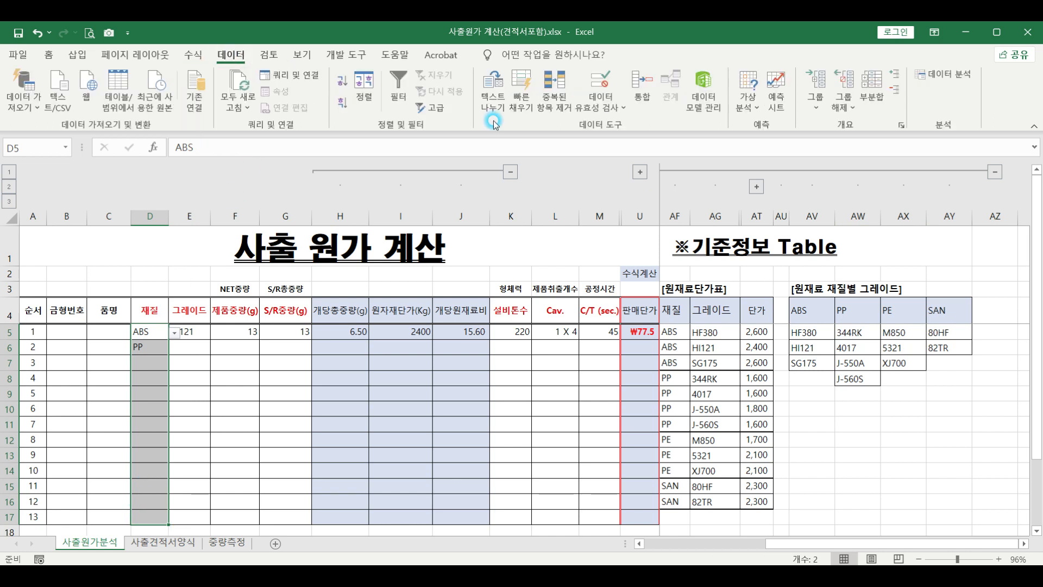
pyautogui.click(601, 87)
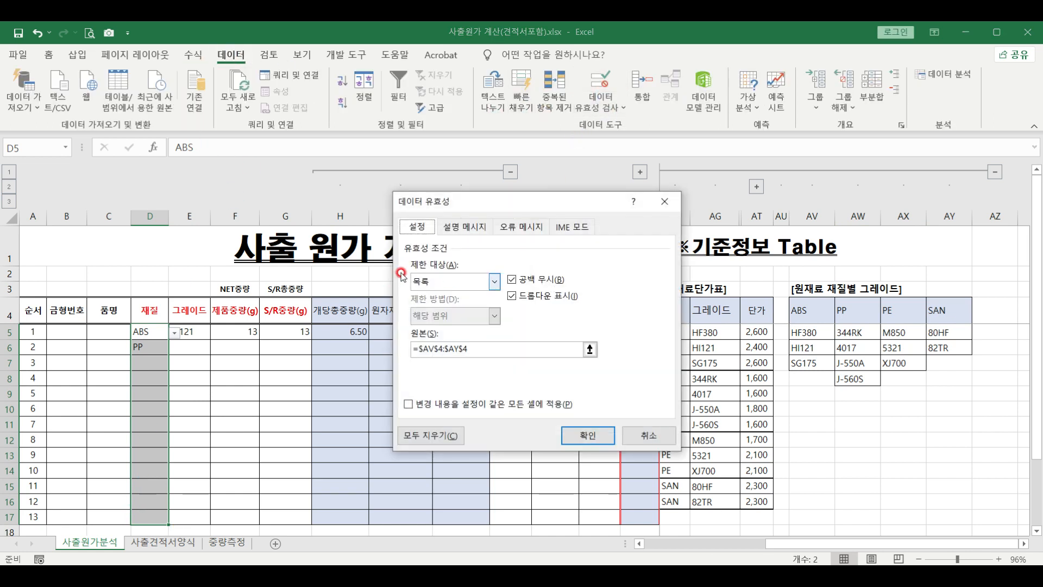
pyautogui.click(438, 348)
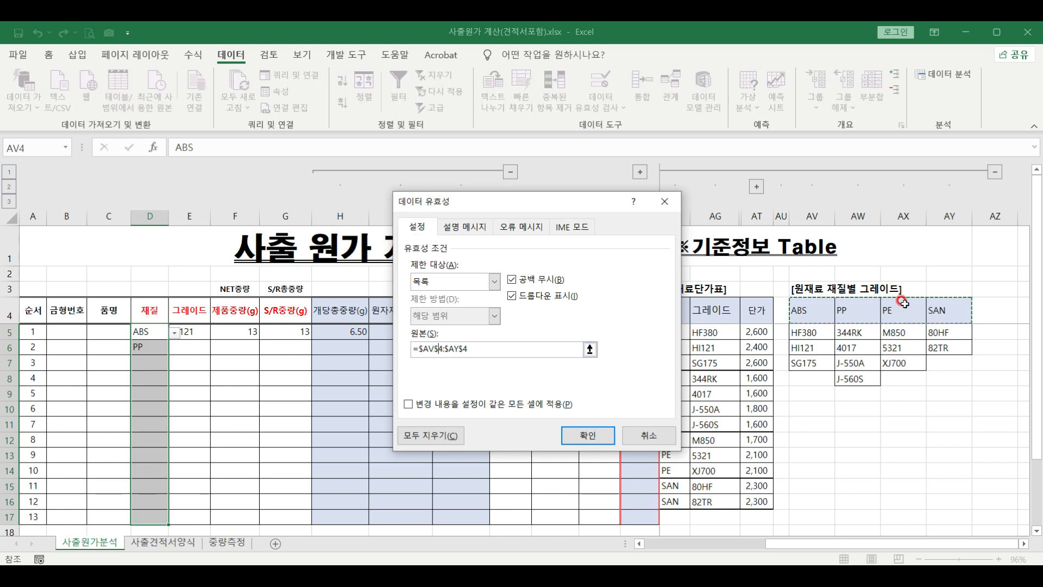
pyautogui.click(598, 439)
# - Check the list data validation on grade cells E5:E17 and its INDIRECT(D5) source, keeping the settings
pyautogui.click(193, 331)
pyautogui.moveTo(192, 331); pyautogui.dragTo(185, 517)
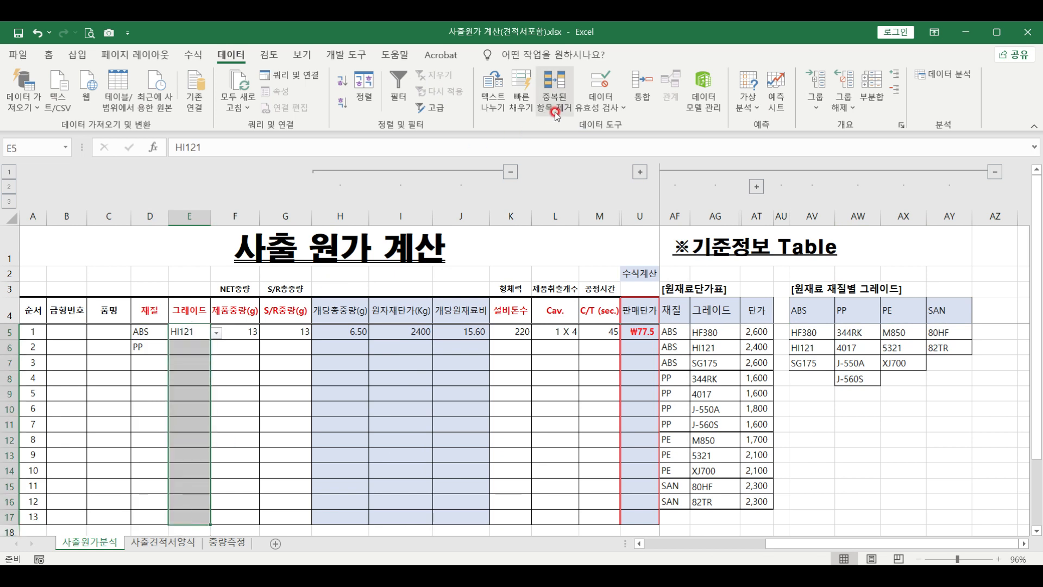
pyautogui.click(597, 93)
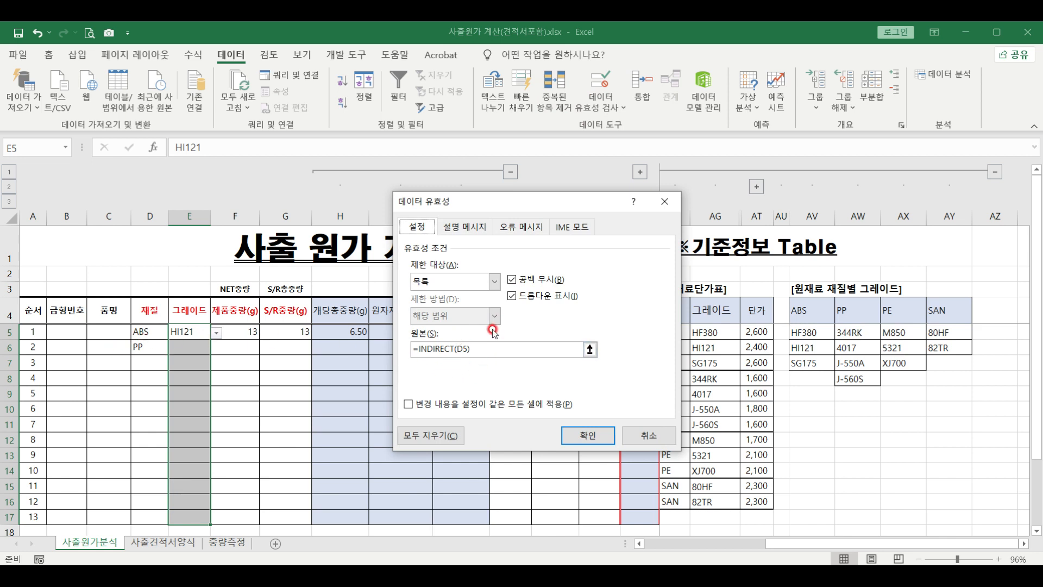
pyautogui.click(570, 434)
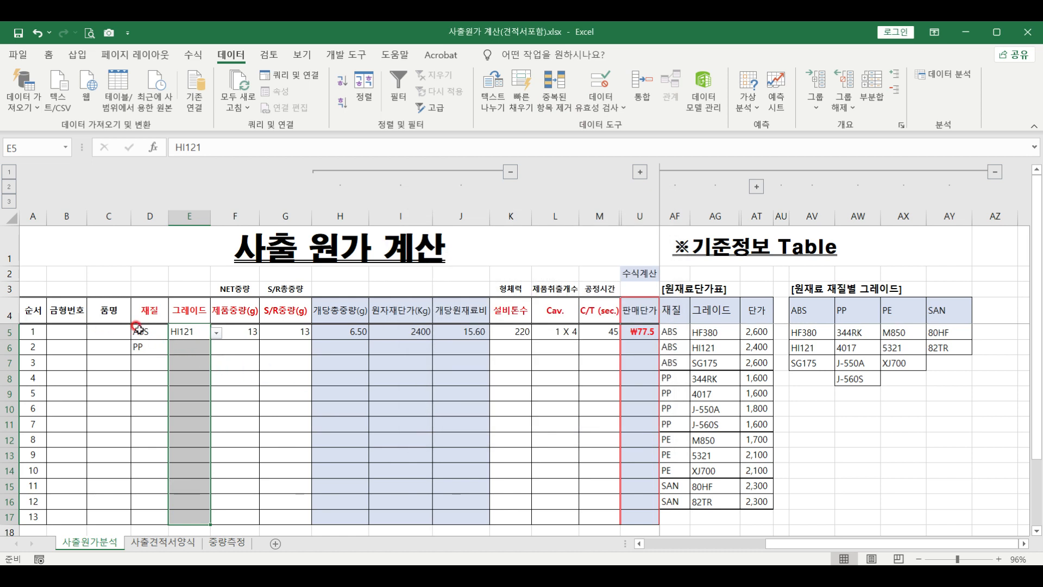
# - Compare the ABS and PP grades in the reference table with the options offered in E6, without choosing one
pyautogui.moveTo(820, 334); pyautogui.dragTo(818, 364)
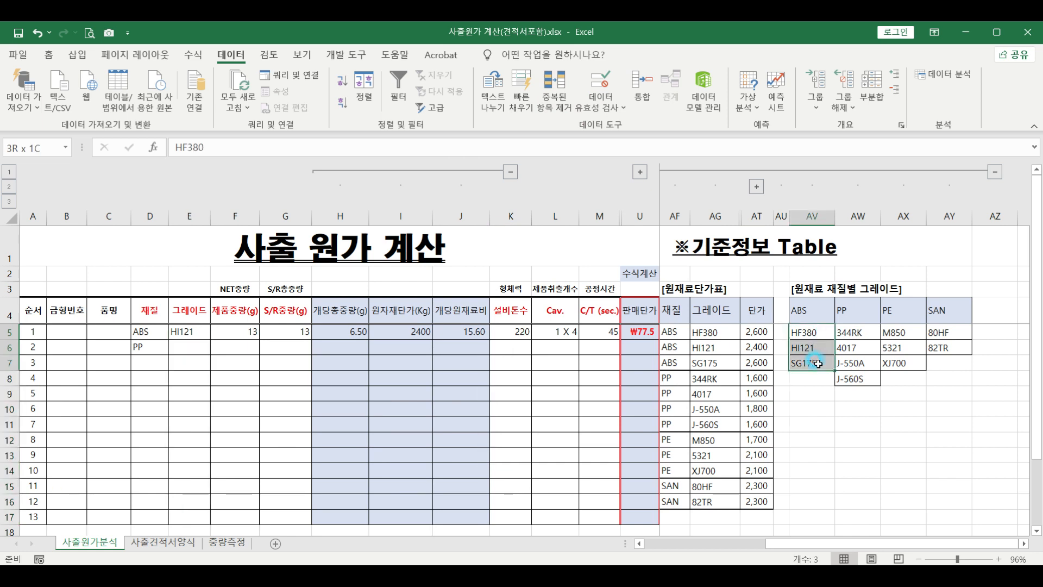
pyautogui.click(157, 347)
pyautogui.click(204, 348)
pyautogui.click(216, 348)
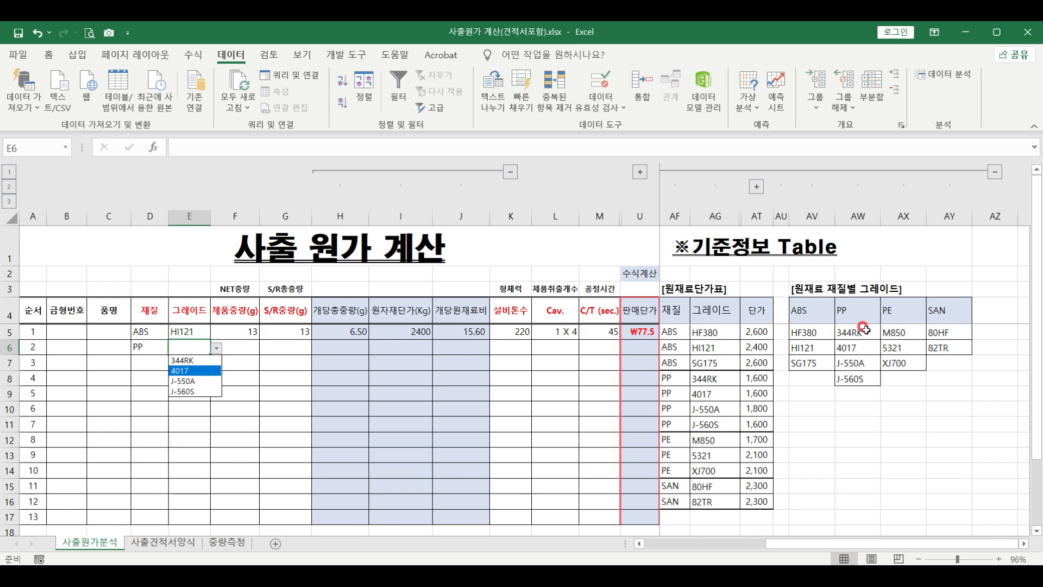
pyautogui.click(171, 340)
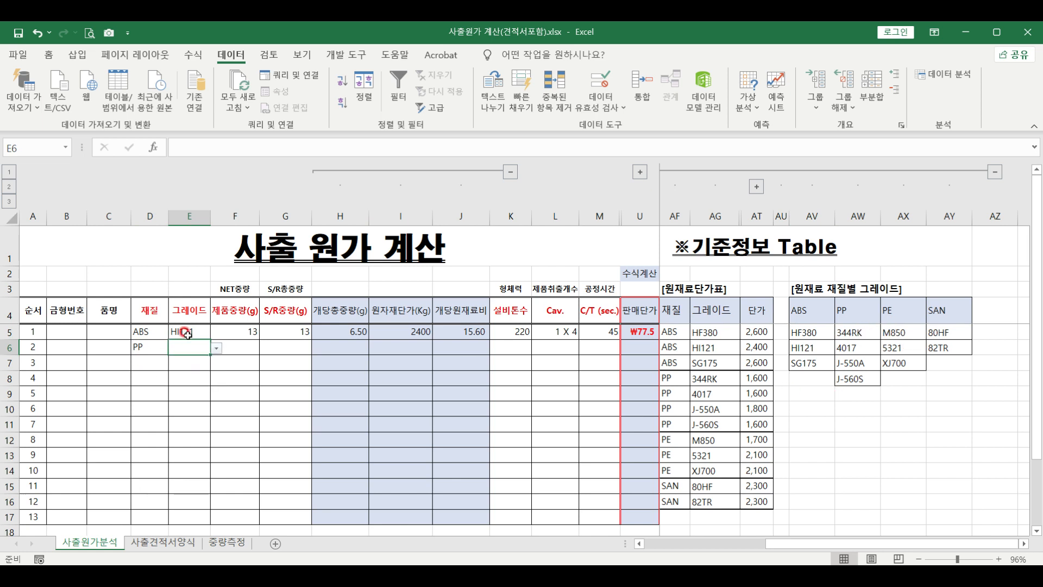
# - Examine the weights in F5 and G5 and the per-cavity weight formulas and measuring note on the 중량측정 sheet
pyautogui.click(238, 329)
pyautogui.click(282, 334)
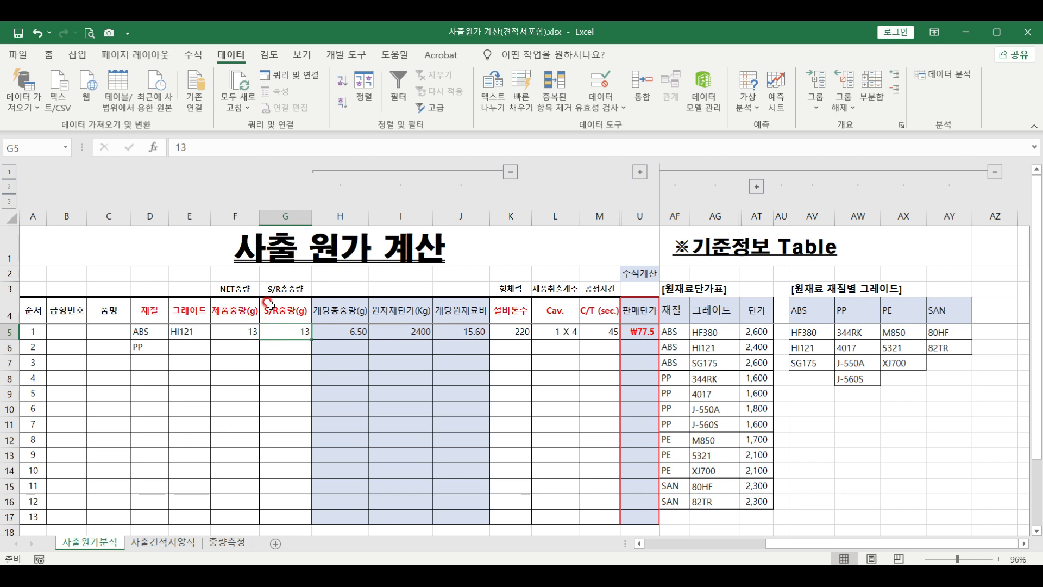
pyautogui.click(227, 542)
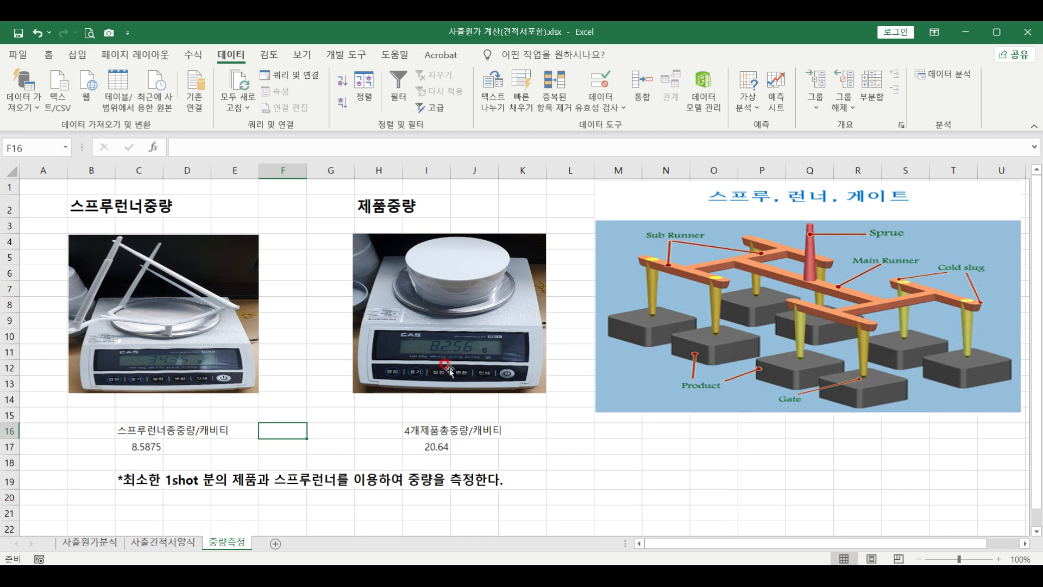
pyautogui.click(432, 448)
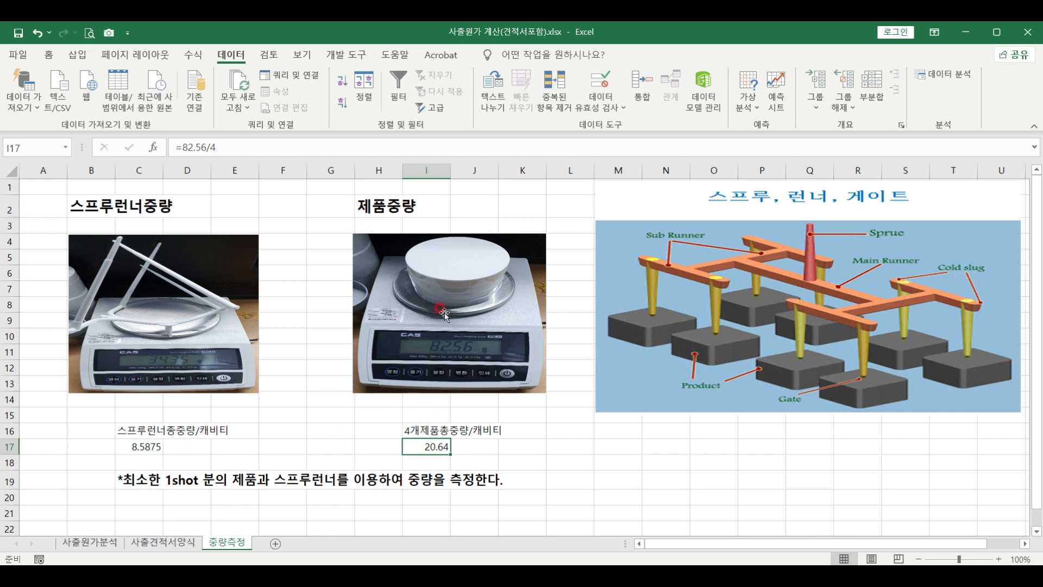
pyautogui.click(154, 446)
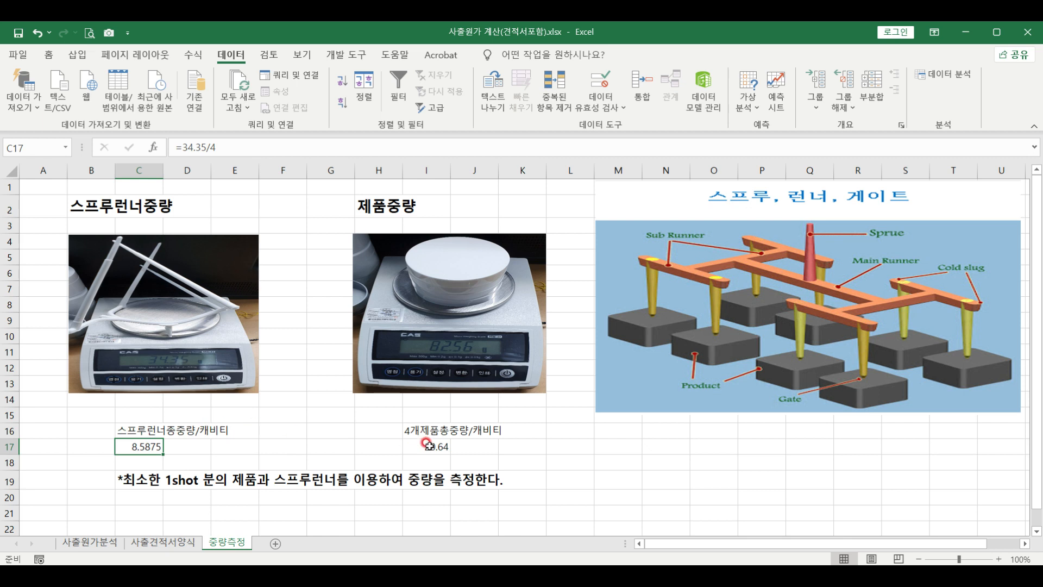
pyautogui.click(140, 480)
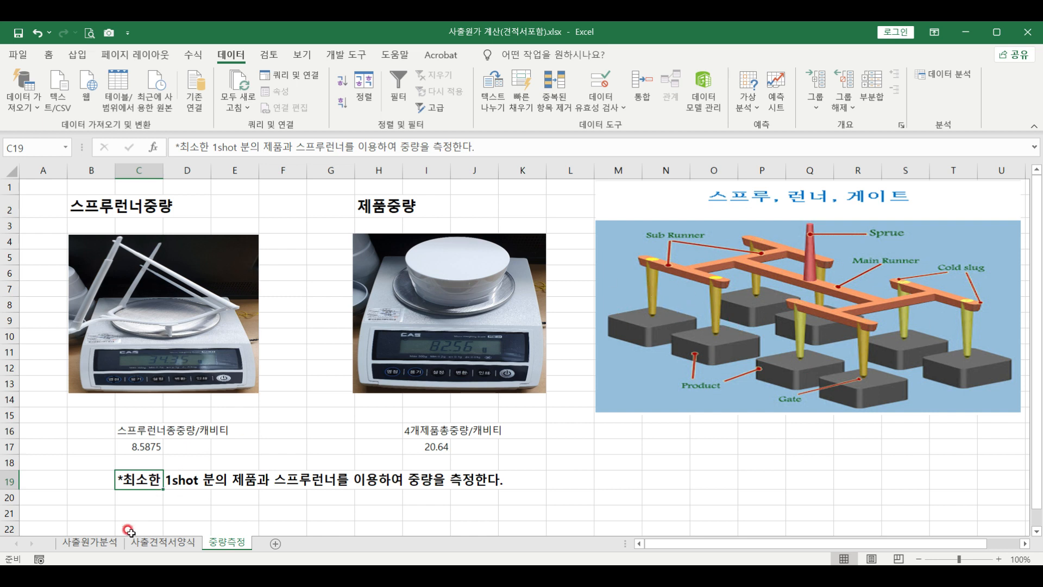
# - Return to the 사출원가분석 sheet and compare the total weight formula in H5 with its description in W5
pyautogui.click(94, 543)
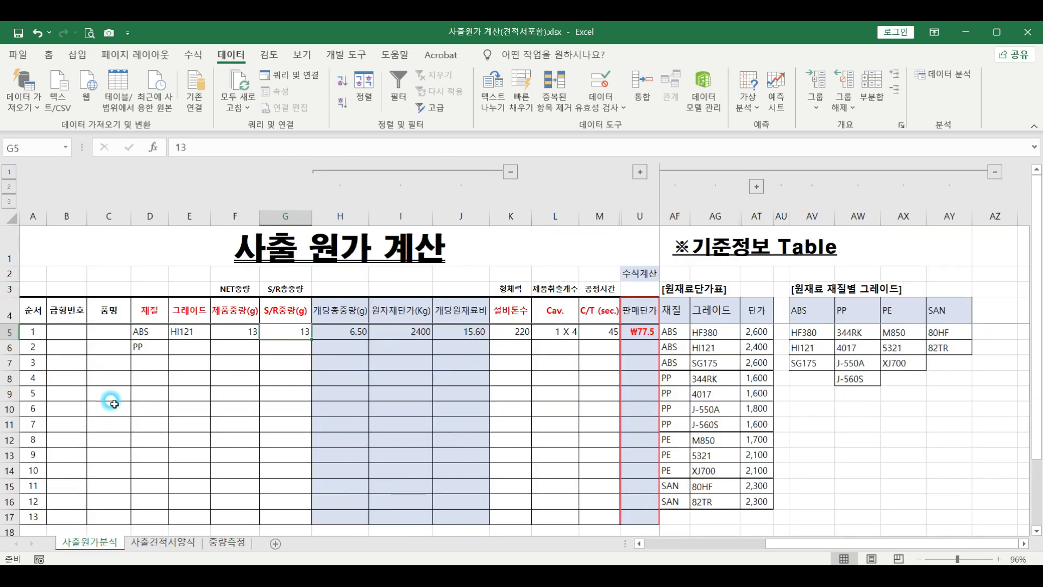
pyautogui.click(255, 332)
pyautogui.click(268, 332)
pyautogui.click(352, 325)
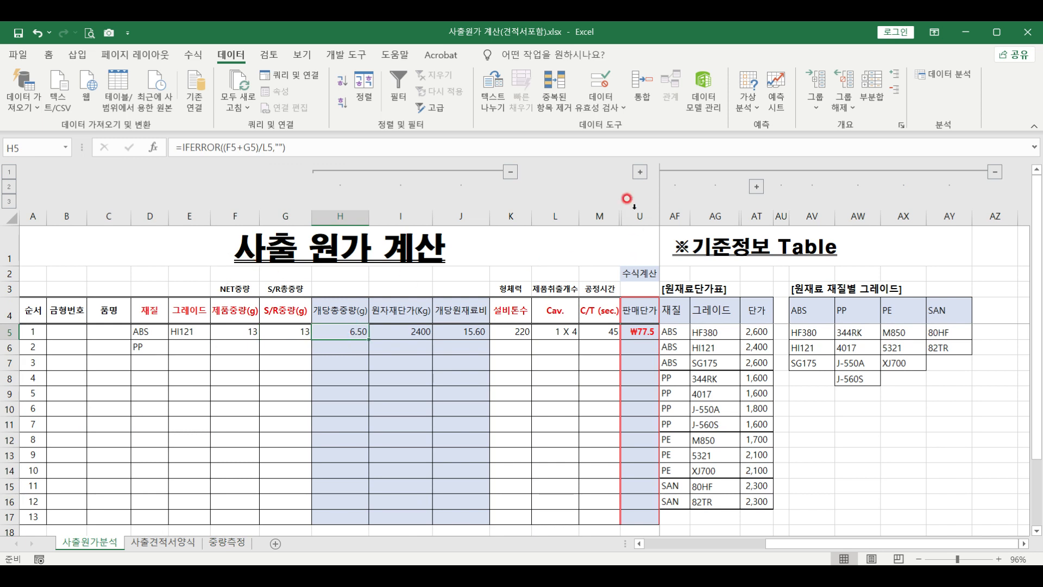
pyautogui.moveTo(643, 402); pyautogui.dragTo(968, 423)
pyautogui.click(711, 374)
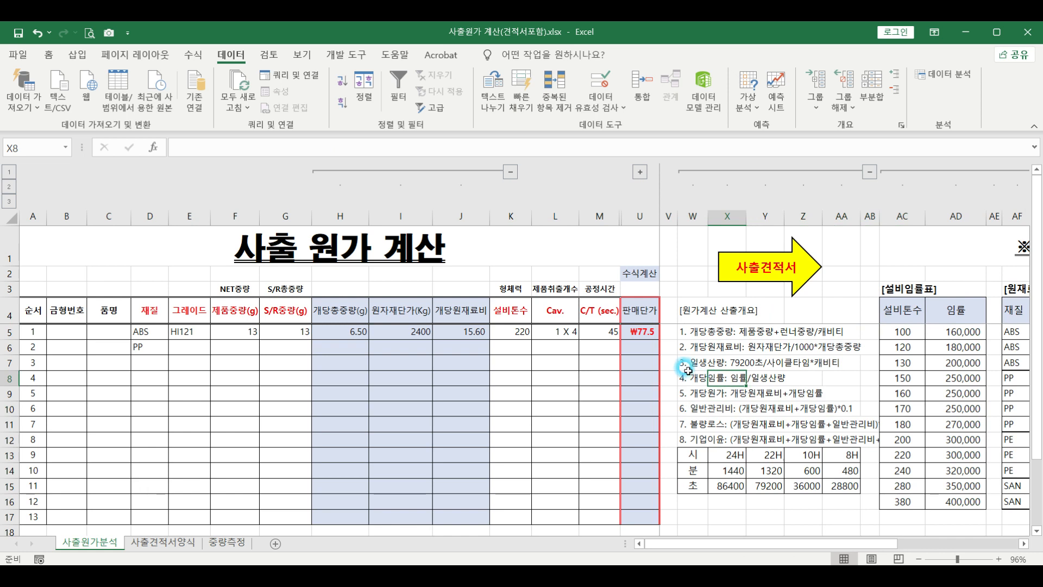
pyautogui.click(683, 333)
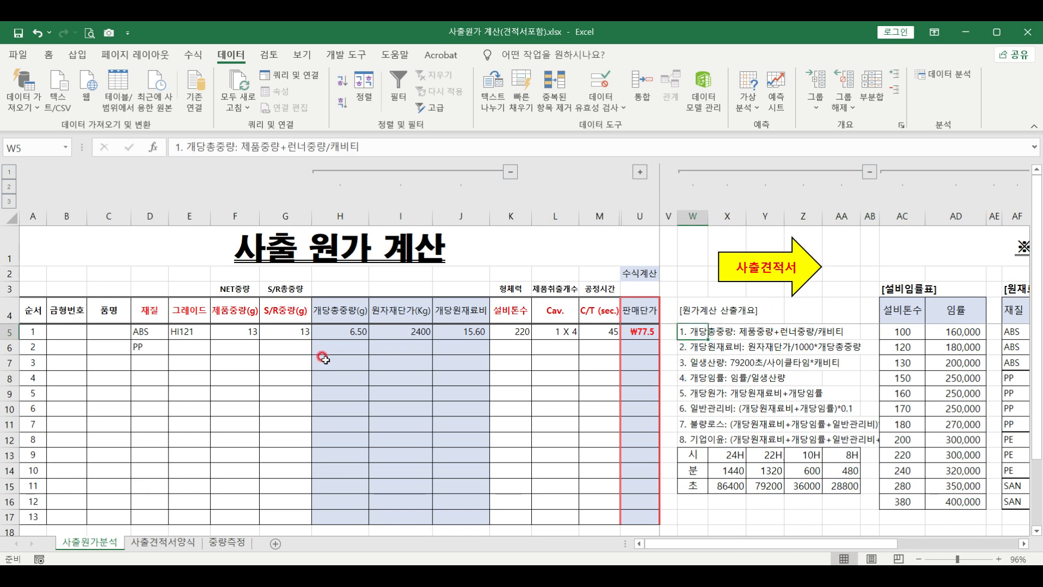
pyautogui.click(337, 334)
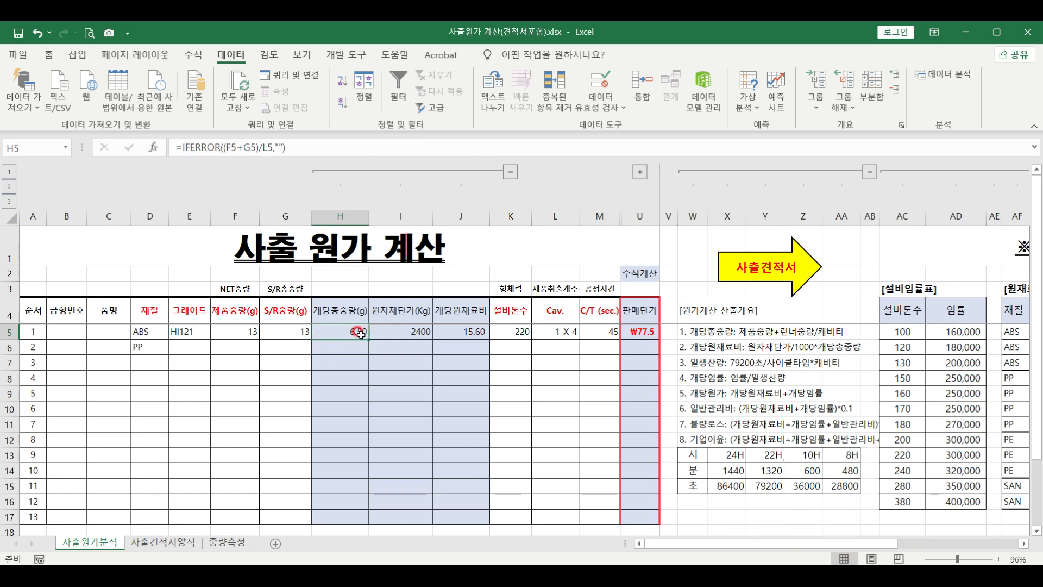
pyautogui.click(249, 335)
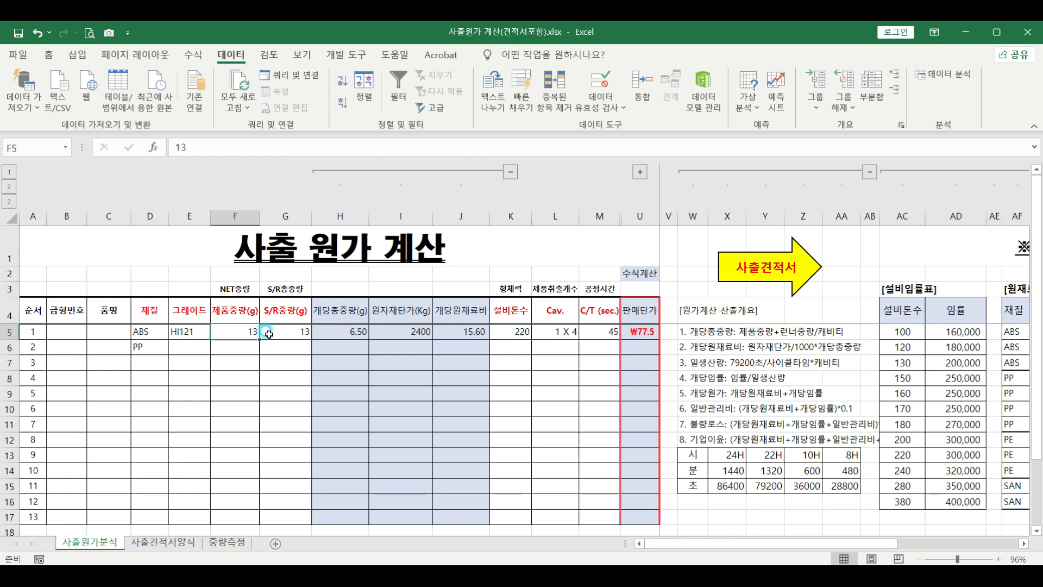
# - Trace the raw material unit price lookup in I5 from the grade in E5 to the price table formula in AT5
pyautogui.click(394, 328)
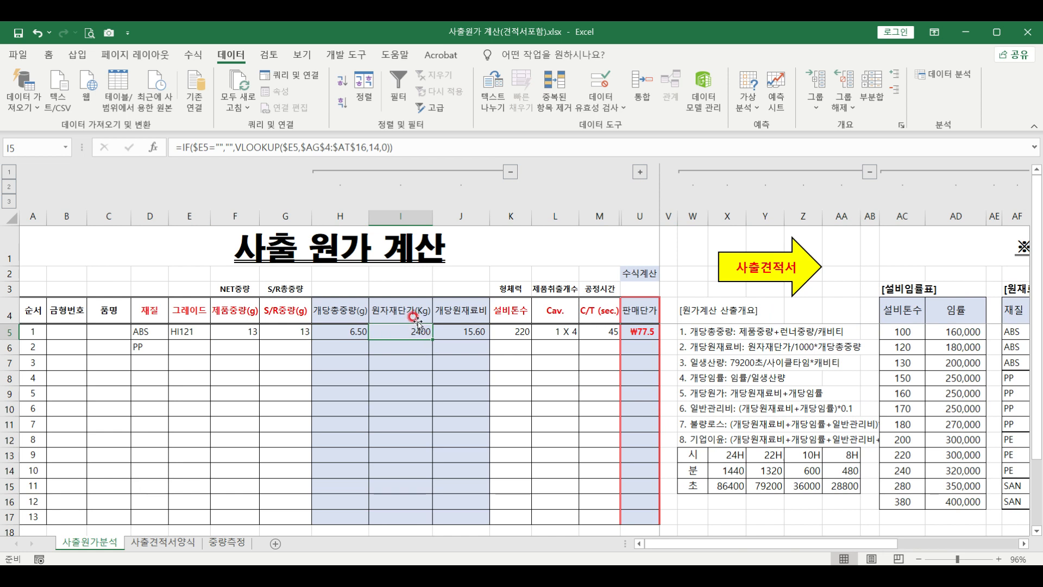
pyautogui.click(249, 332)
pyautogui.click(189, 336)
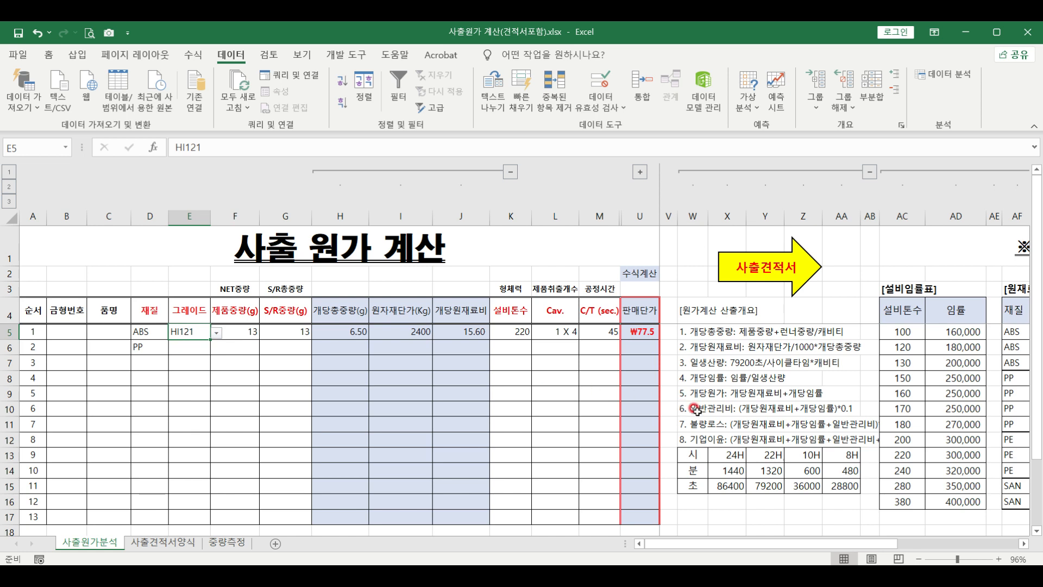
pyautogui.click(983, 351)
pyautogui.moveTo(983, 350); pyautogui.dragTo(910, 349)
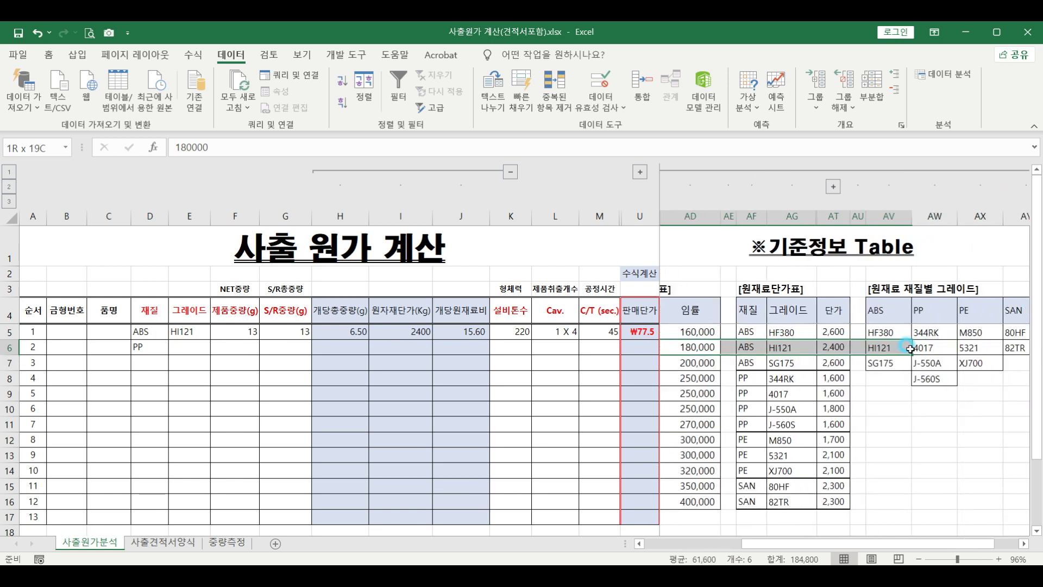
pyautogui.click(833, 331)
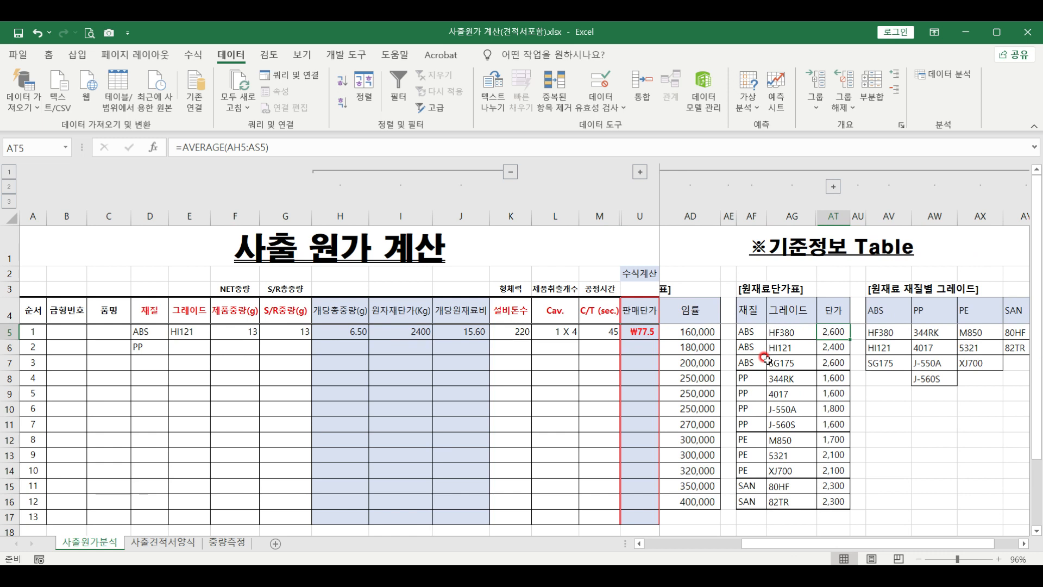
# - Expand the monthly price columns behind the average unit price for viewing, and collapse them again
pyautogui.click(830, 185)
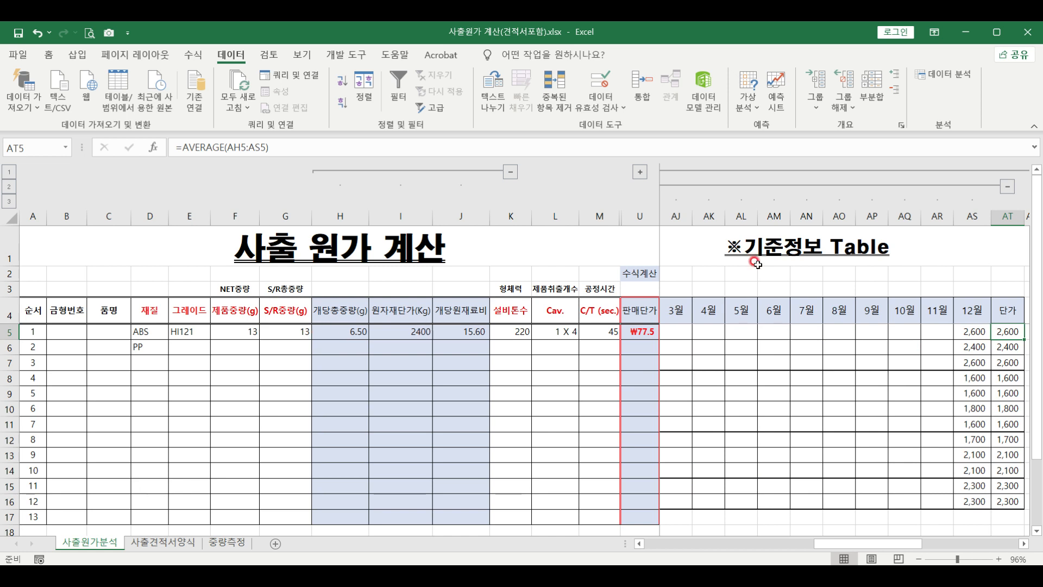
pyautogui.click(1006, 188)
pyautogui.moveTo(866, 362); pyautogui.dragTo(441, 350)
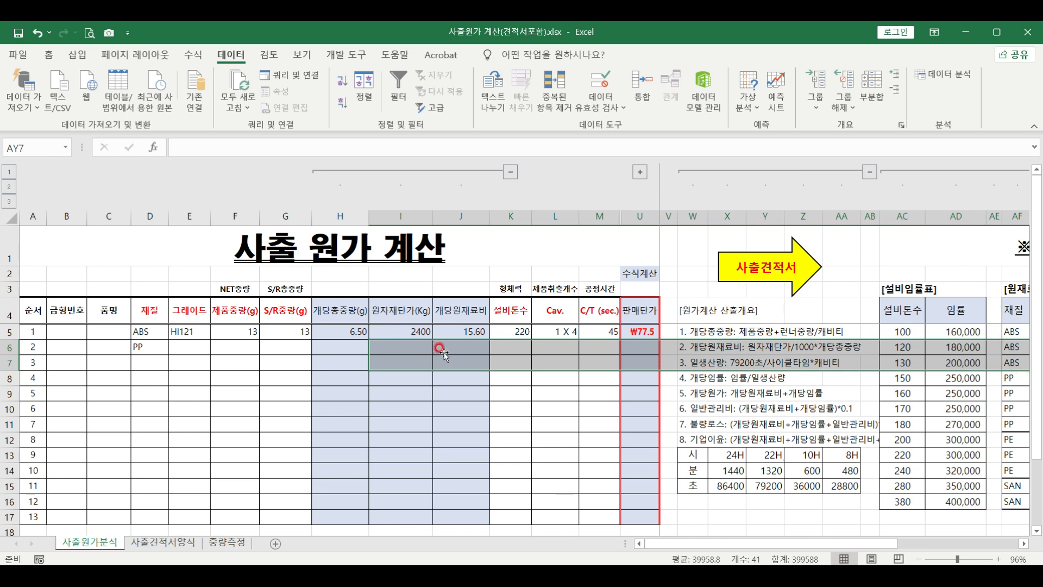
# - Test the unit price lookup for item 2 by choosing grade J-560S in E6, and clear the grade again
pyautogui.click(384, 326)
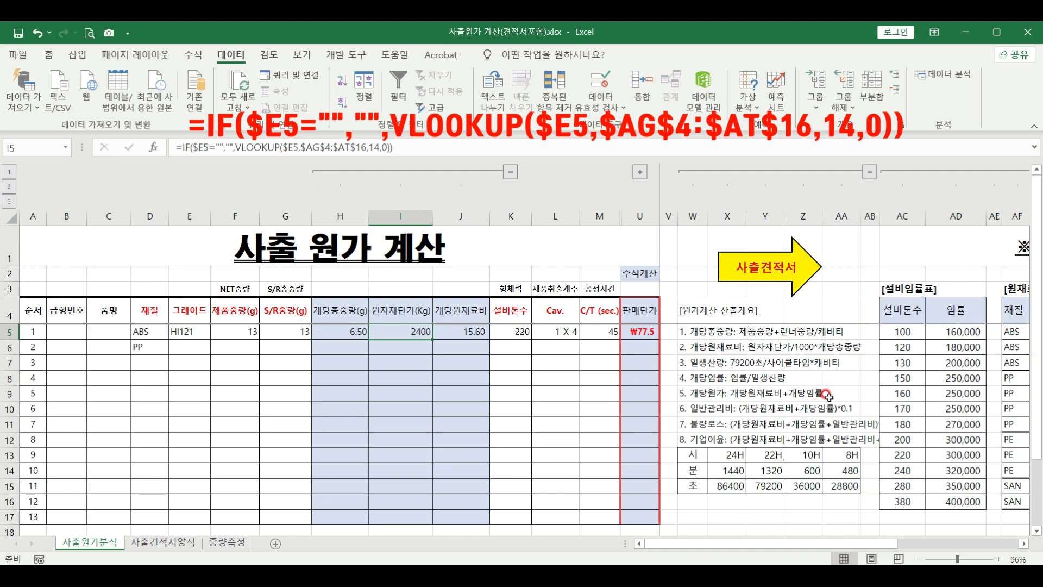
pyautogui.click(184, 344)
pyautogui.click(218, 347)
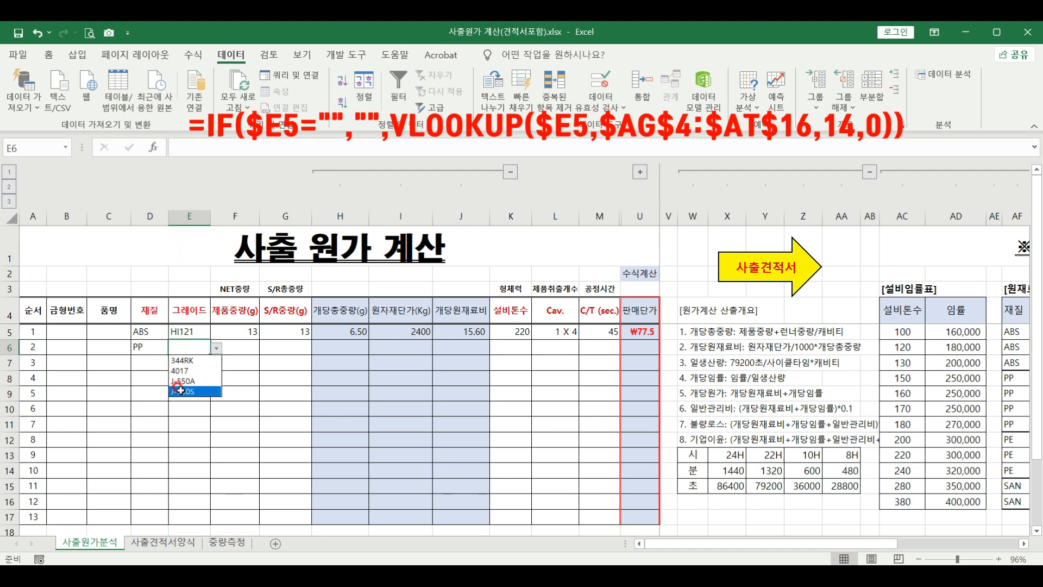
pyautogui.click(183, 392)
pyautogui.click(405, 348)
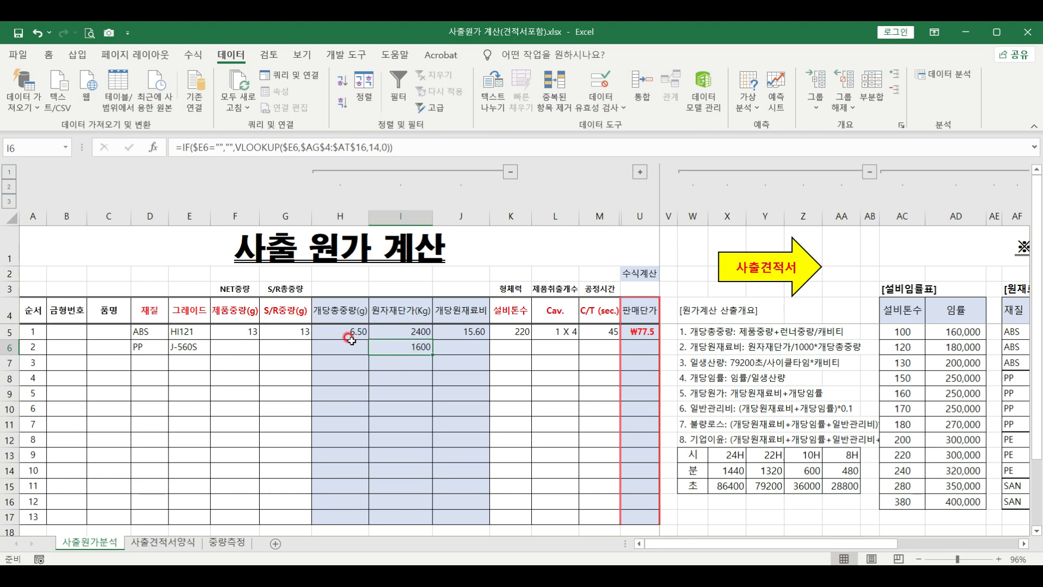
pyautogui.click(187, 348)
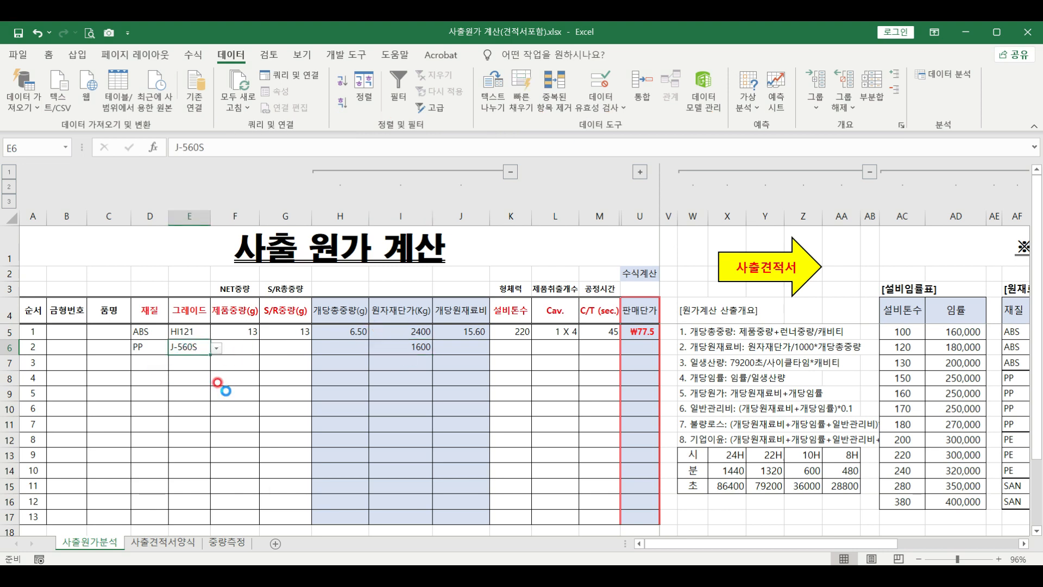
pyautogui.press('Delete')
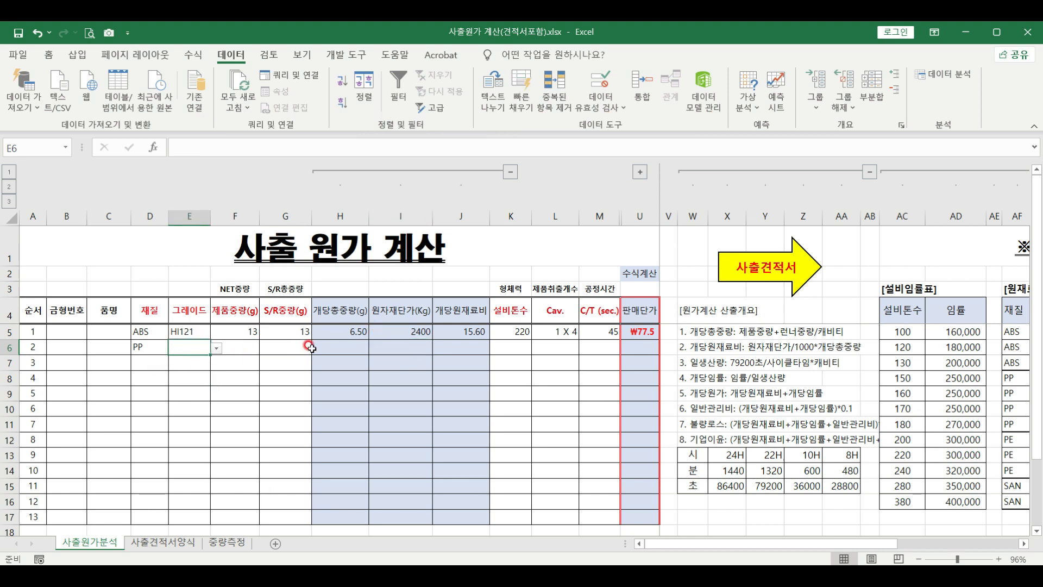
# - Examine the machine tonnage in K5 and the tonnage and rate columns of the equipment rate table AC4:AD16
pyautogui.click(510, 332)
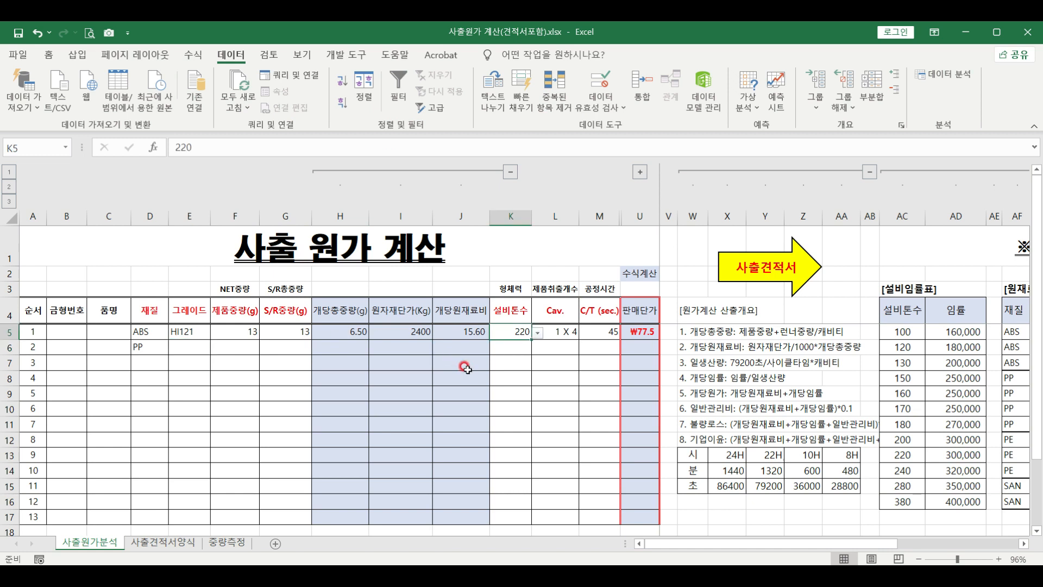
pyautogui.moveTo(900, 309); pyautogui.dragTo(957, 502)
pyautogui.click(899, 335)
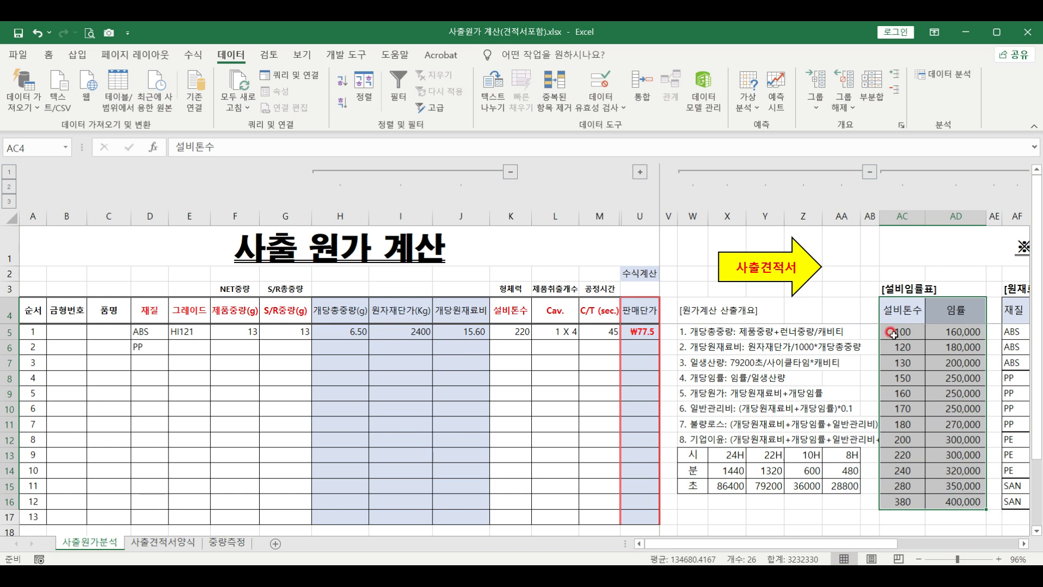
pyautogui.moveTo(945, 333); pyautogui.dragTo(954, 500)
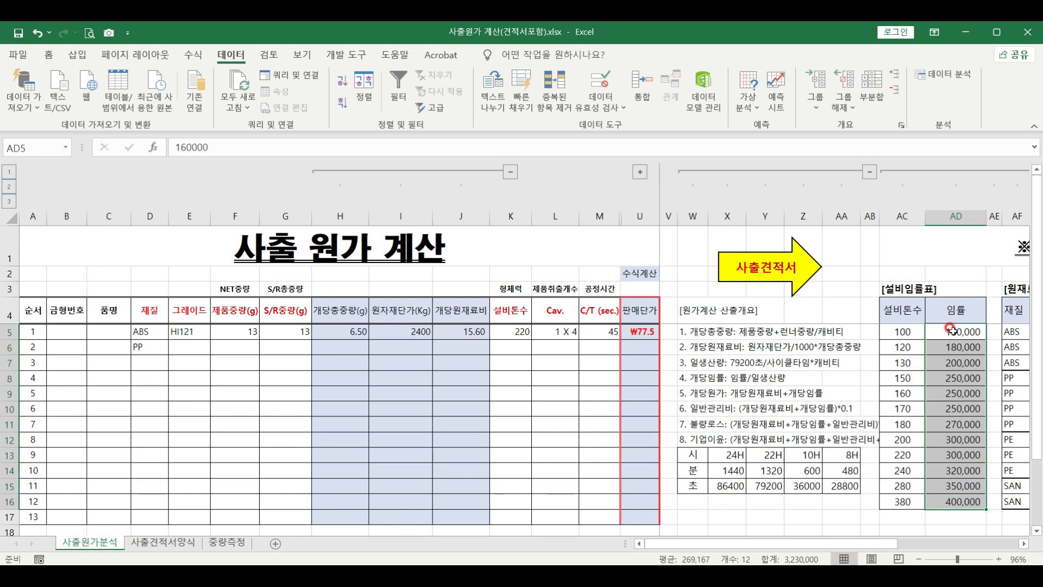
# - Check the custom number format 1 "X" ## applied to the cavity cells L5:L17
pyautogui.click(513, 331)
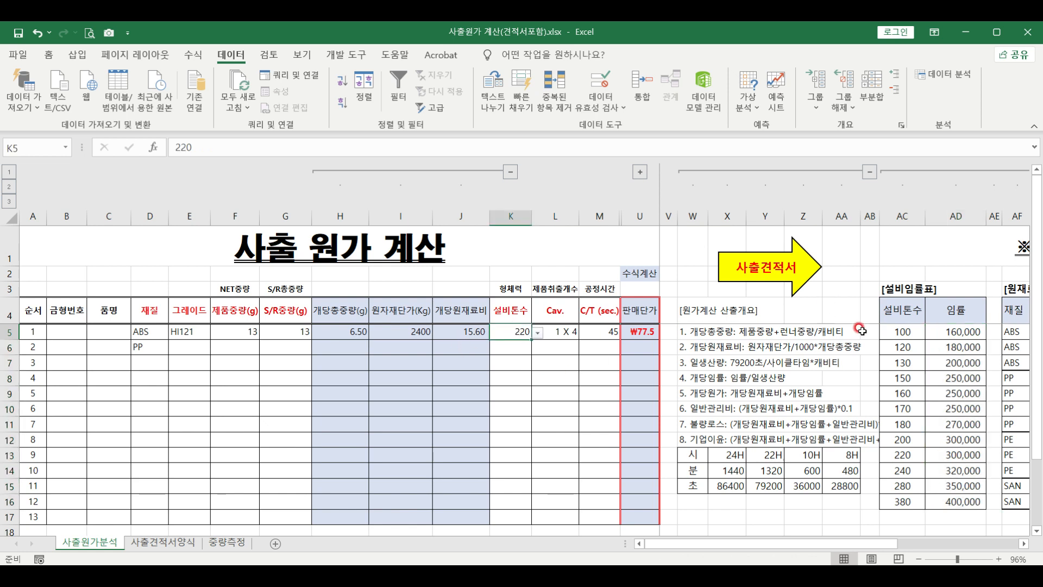
pyautogui.click(567, 333)
pyautogui.moveTo(547, 329); pyautogui.dragTo(542, 513)
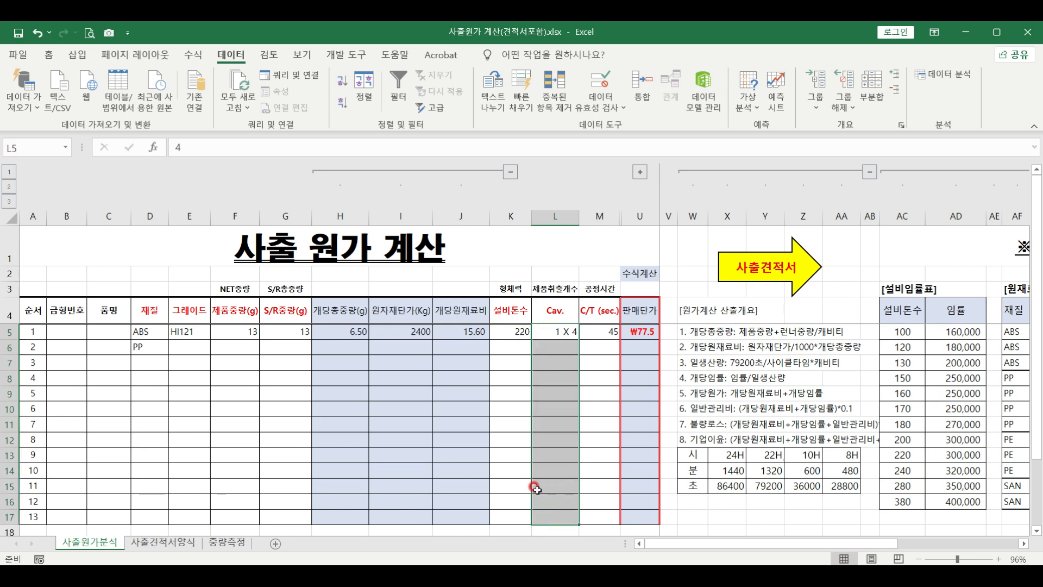
pyautogui.hotkey('ctrl', '1')
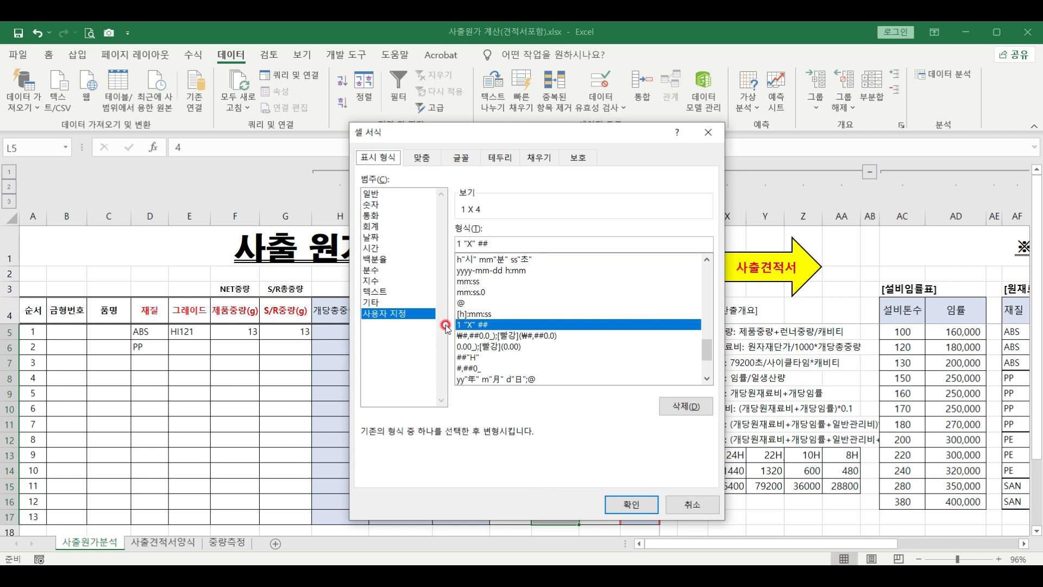
pyautogui.click(628, 504)
# - Test the cavity number format by entering 8 in L6 and 16 in L7, and clear both cells again
pyautogui.click(559, 346)
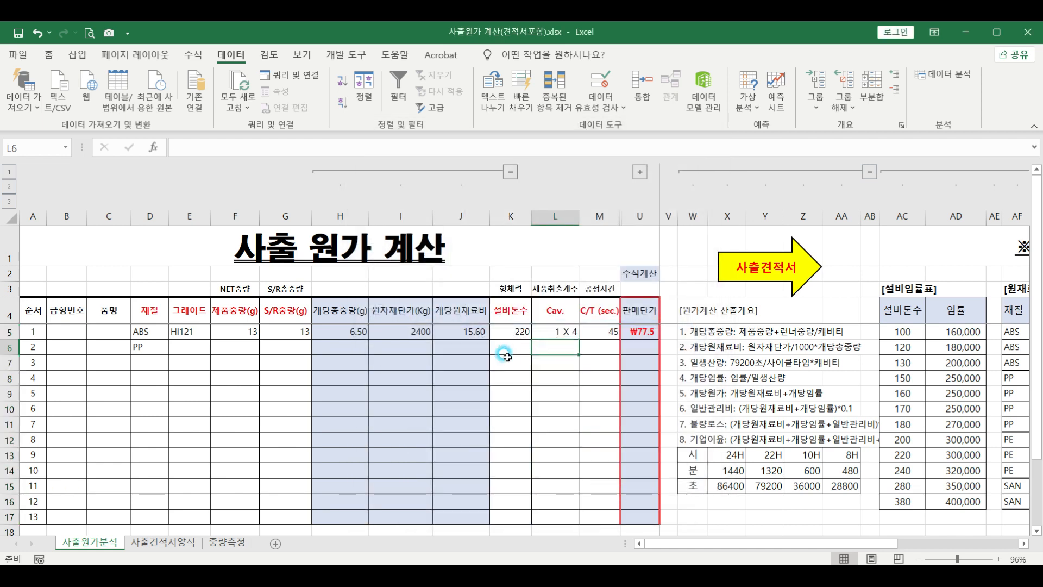
pyautogui.write('8')
pyautogui.press('Return')
pyautogui.write('16')
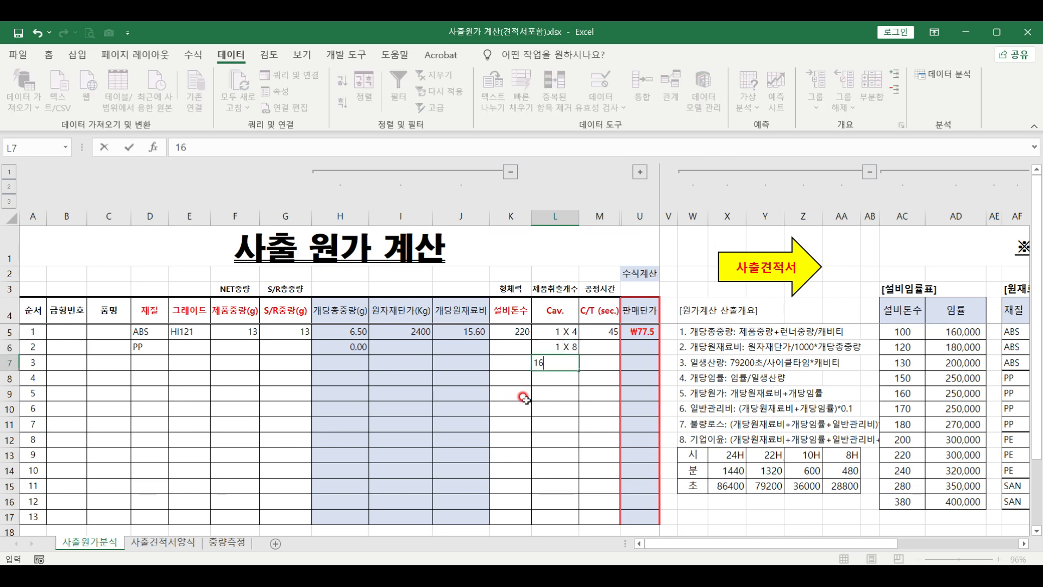
pyautogui.press('Return')
pyautogui.press('Up')
pyautogui.press('Up')
pyautogui.hotkey('shift', 'Down')
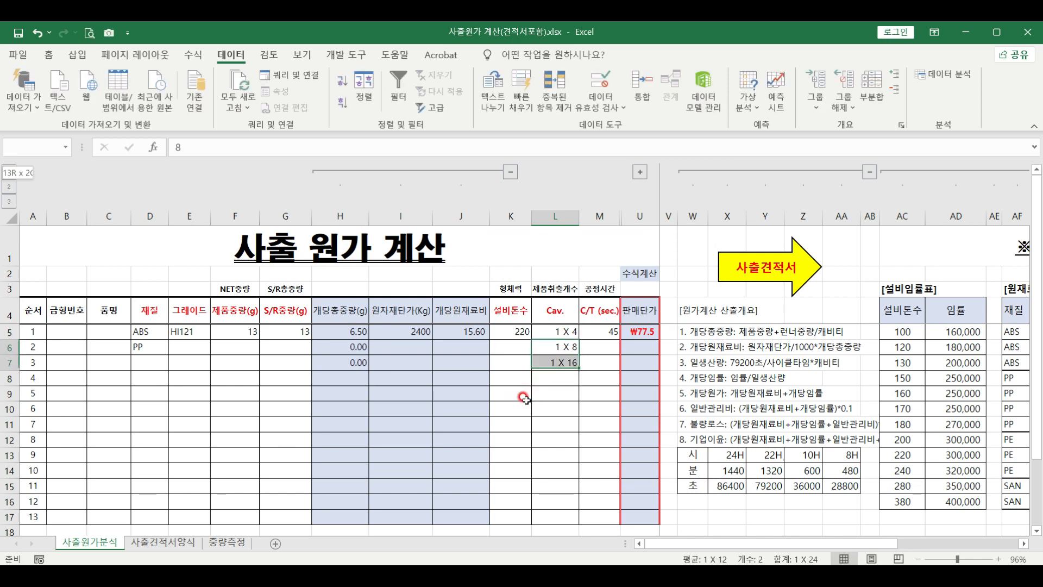
pyautogui.press('Delete')
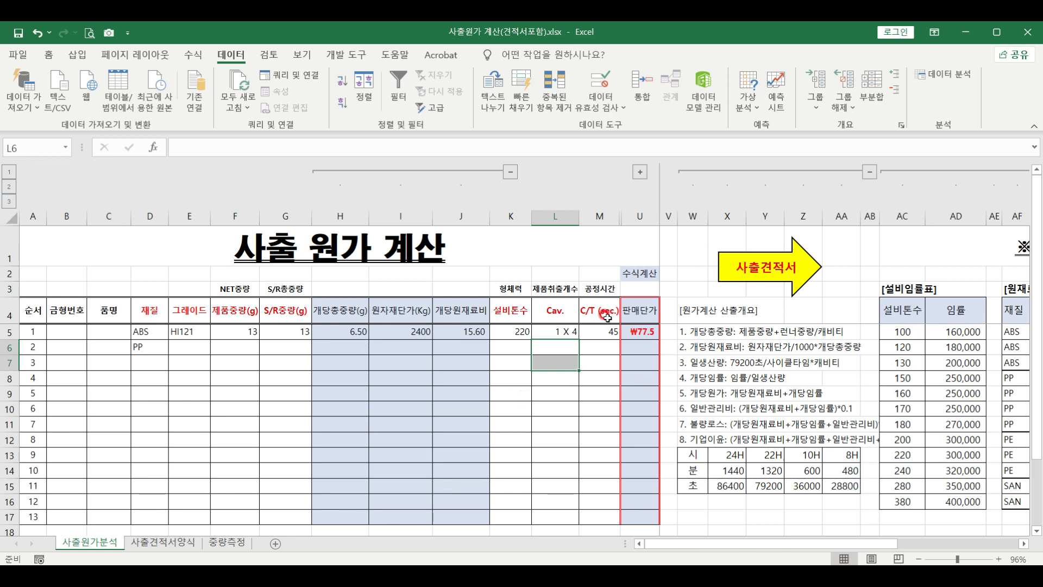
# - Examine the cycle time in M5 and trace the cells referenced by the per-piece material cost formula in J5
pyautogui.click(598, 334)
pyautogui.click(455, 332)
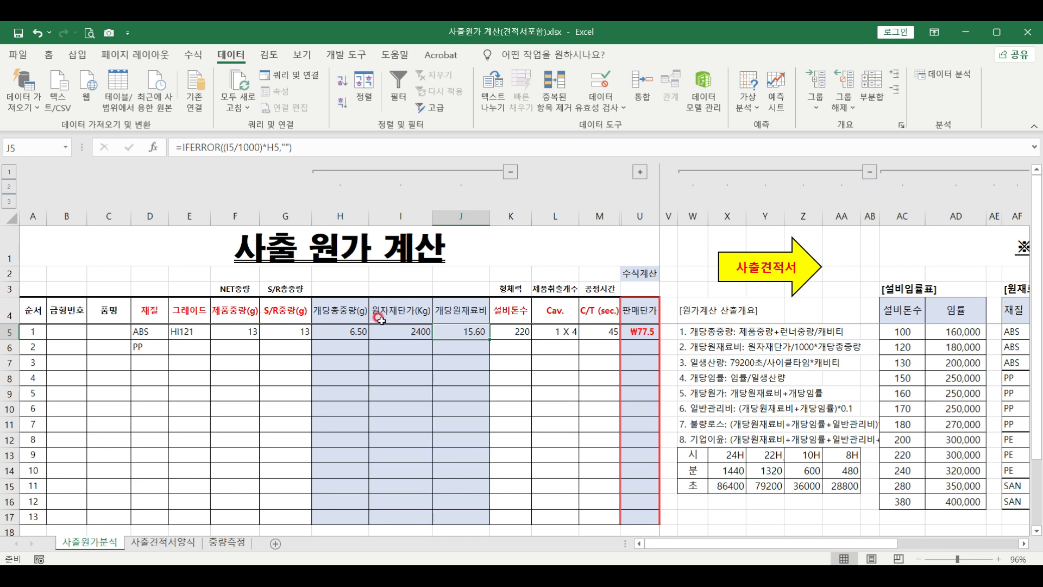
pyautogui.click(239, 146)
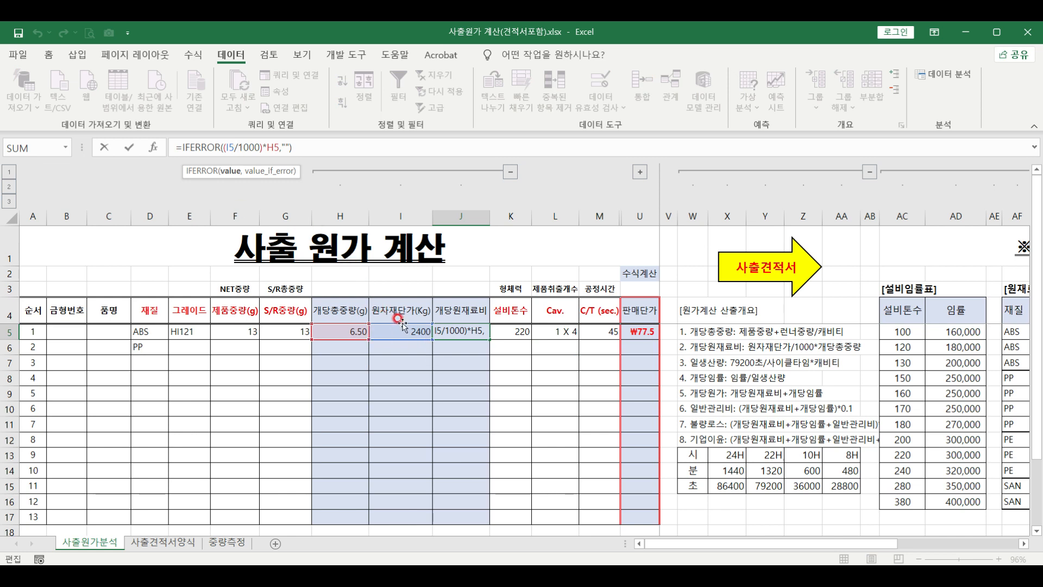
pyautogui.press('Escape')
pyautogui.hotkey('ctrl', 'Return')
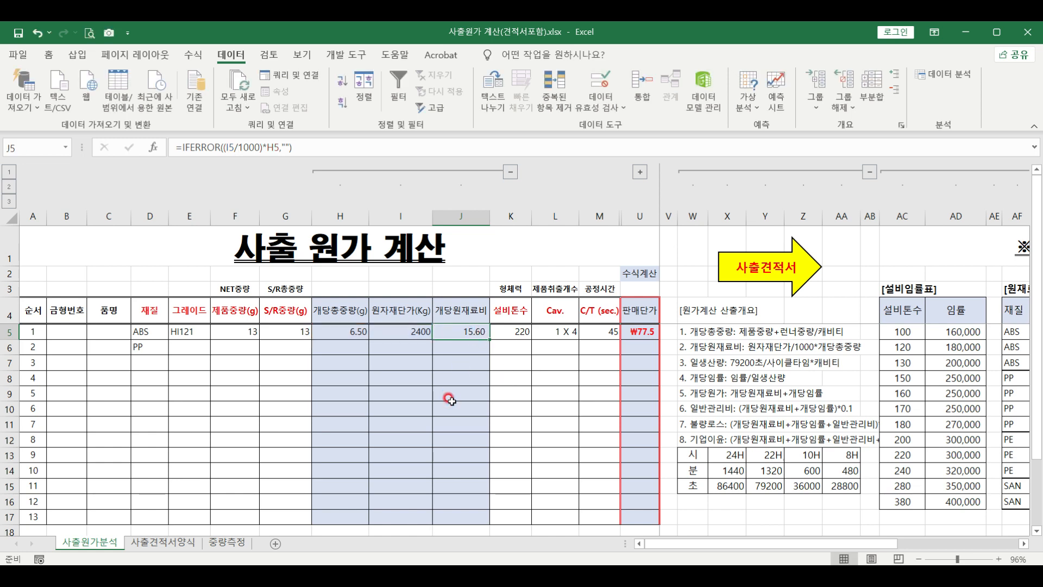
# - Collapse columns H:J, expand columns N:T, and trace the daily output formula in N5 against the 22H time conversion in Y13:Y15
pyautogui.click(511, 173)
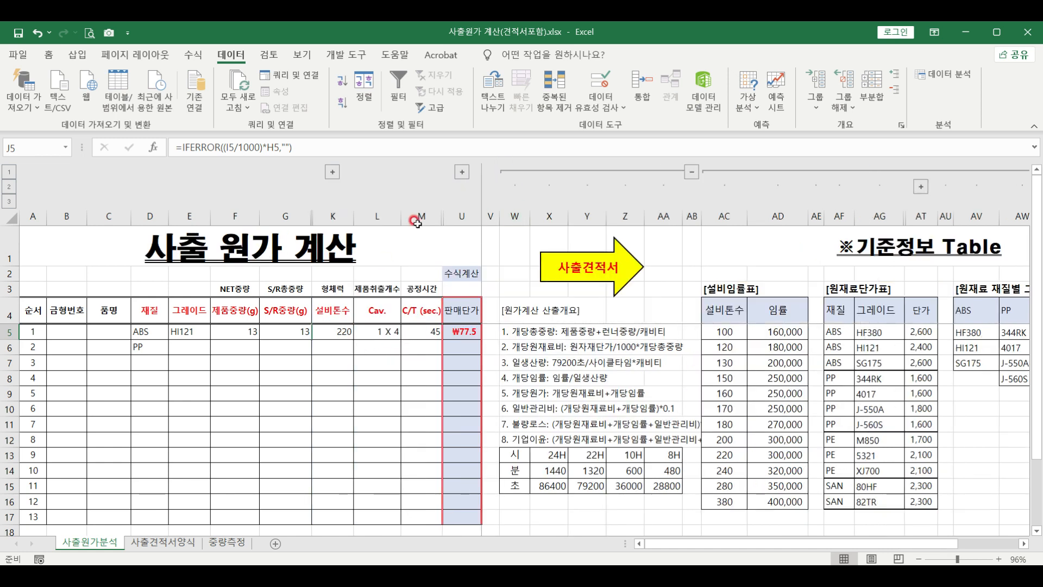
pyautogui.click(461, 172)
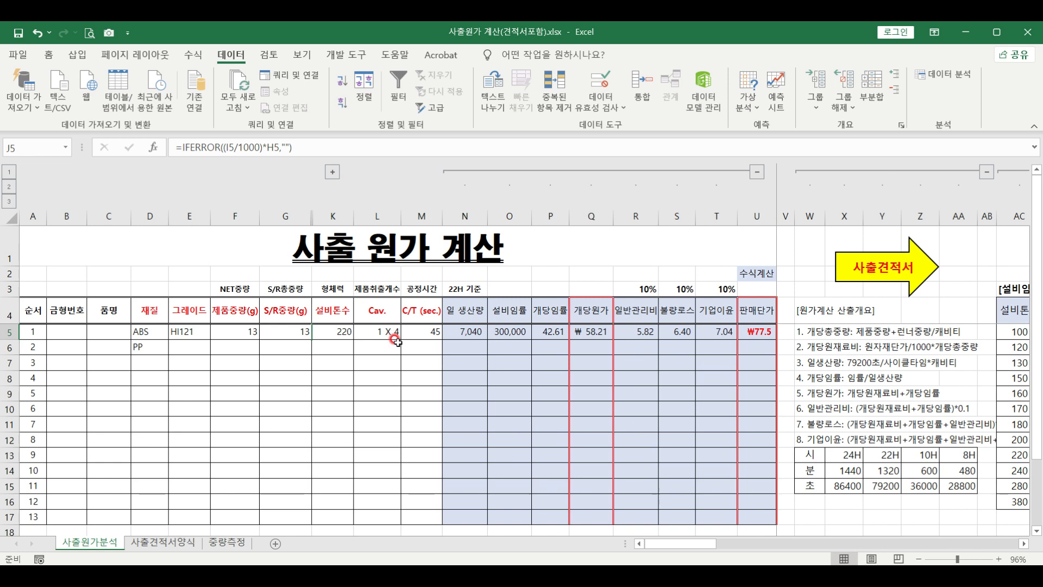
pyautogui.click(466, 328)
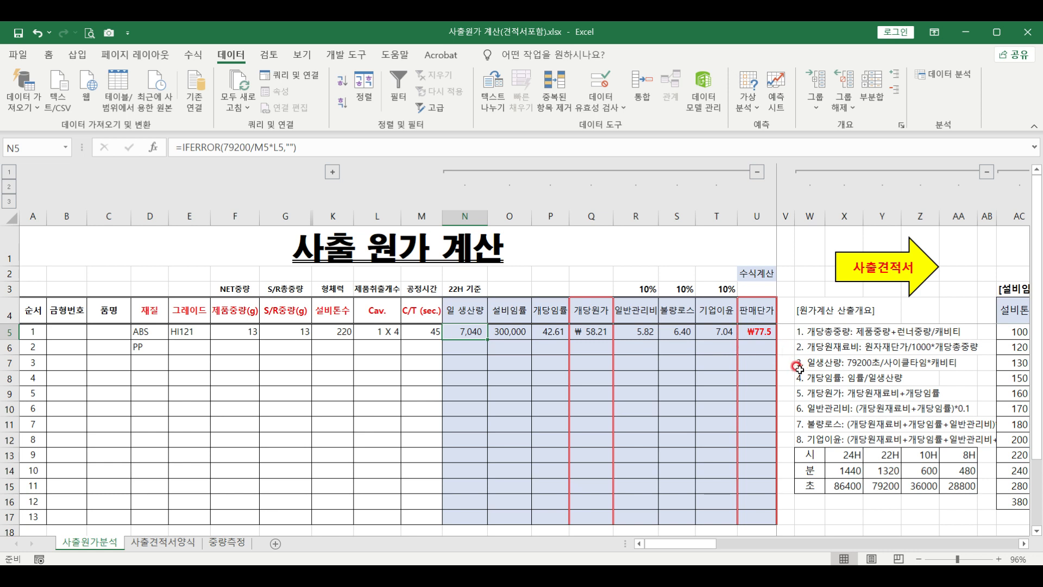
pyautogui.moveTo(885, 455); pyautogui.dragTo(881, 486)
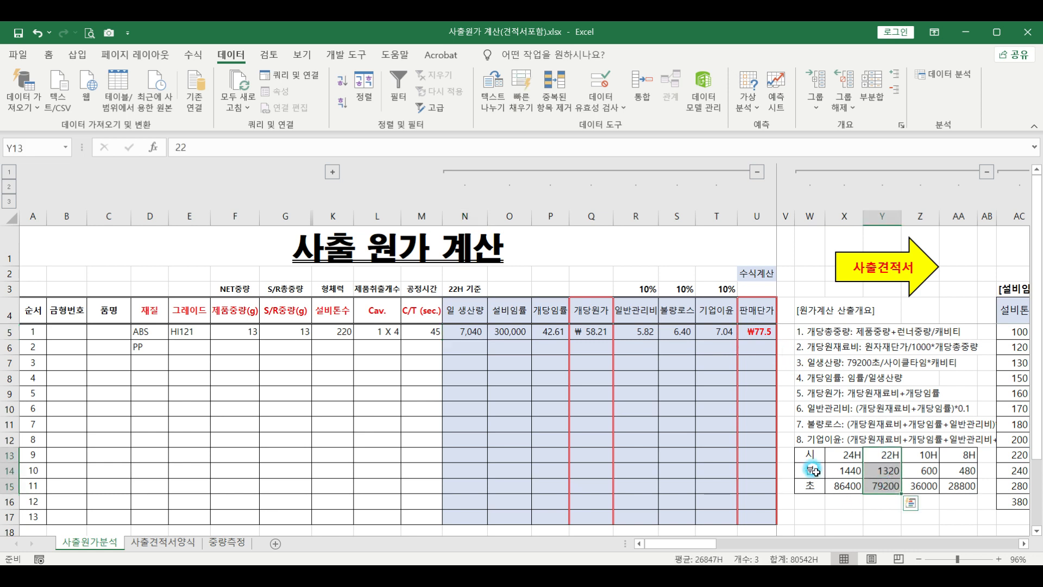
pyautogui.click(880, 486)
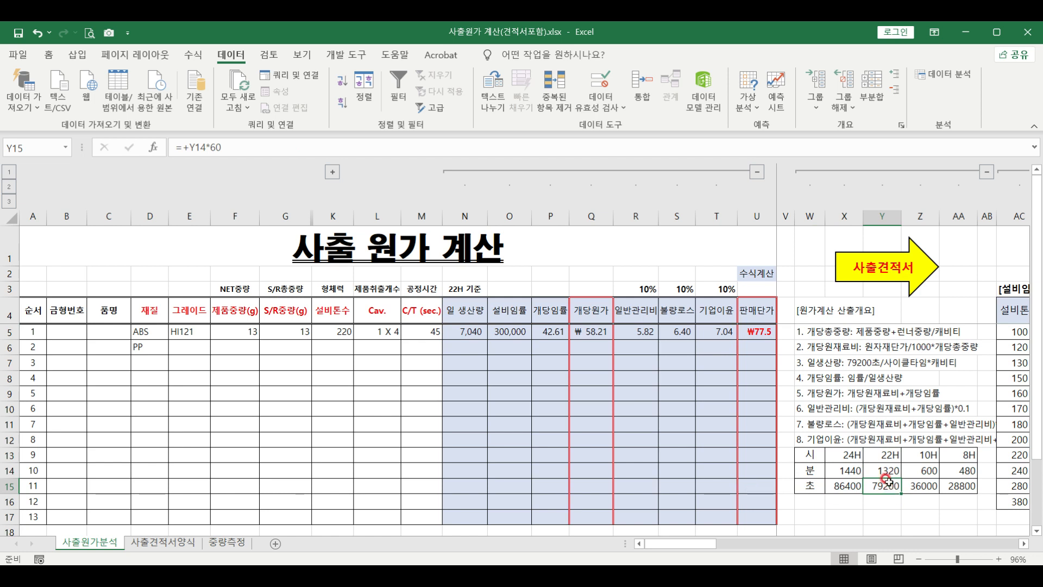
pyautogui.click(465, 328)
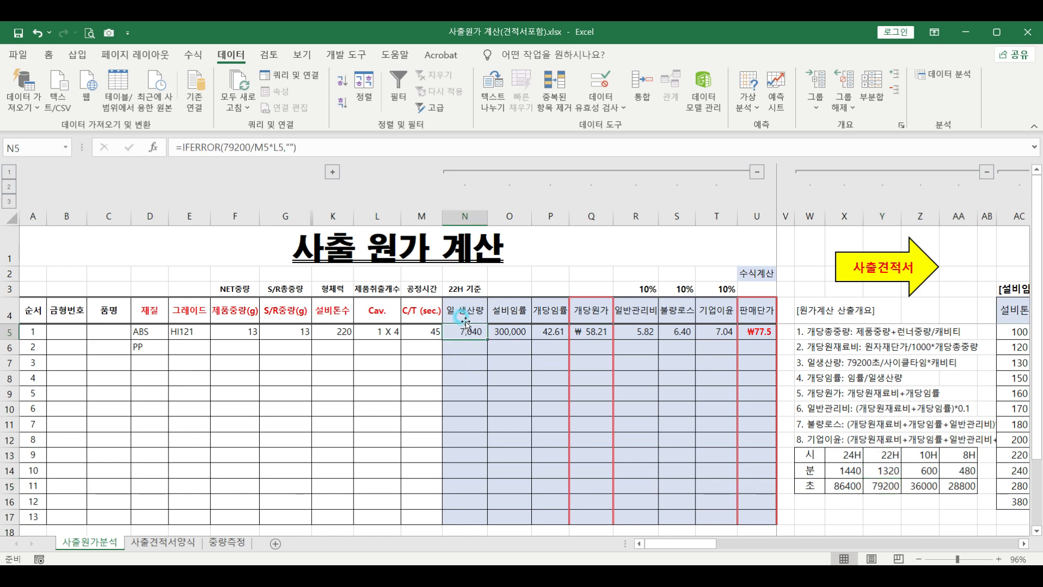
pyautogui.click(258, 146)
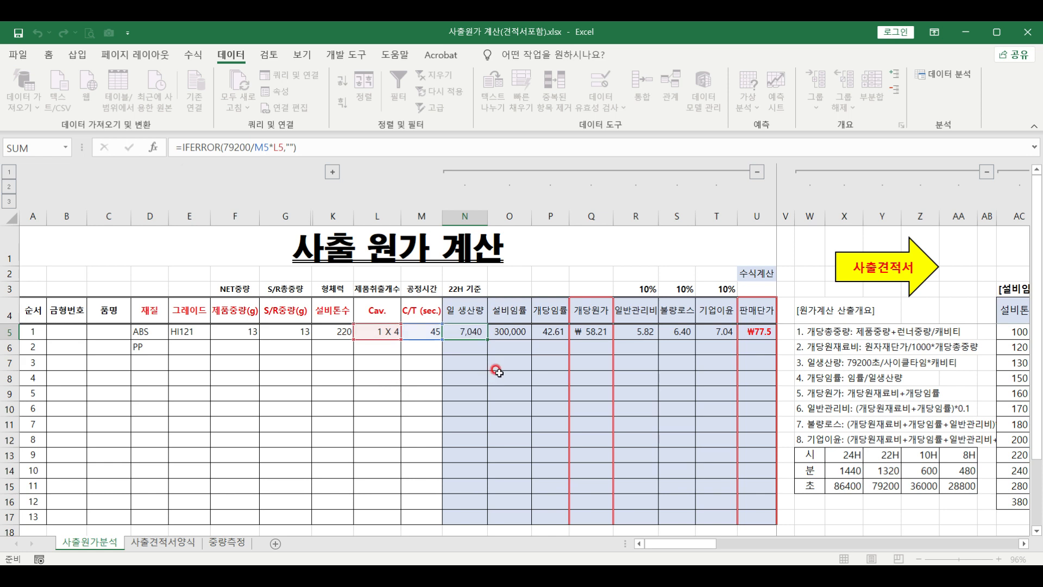
pyautogui.hotkey('ctrl', 'Return')
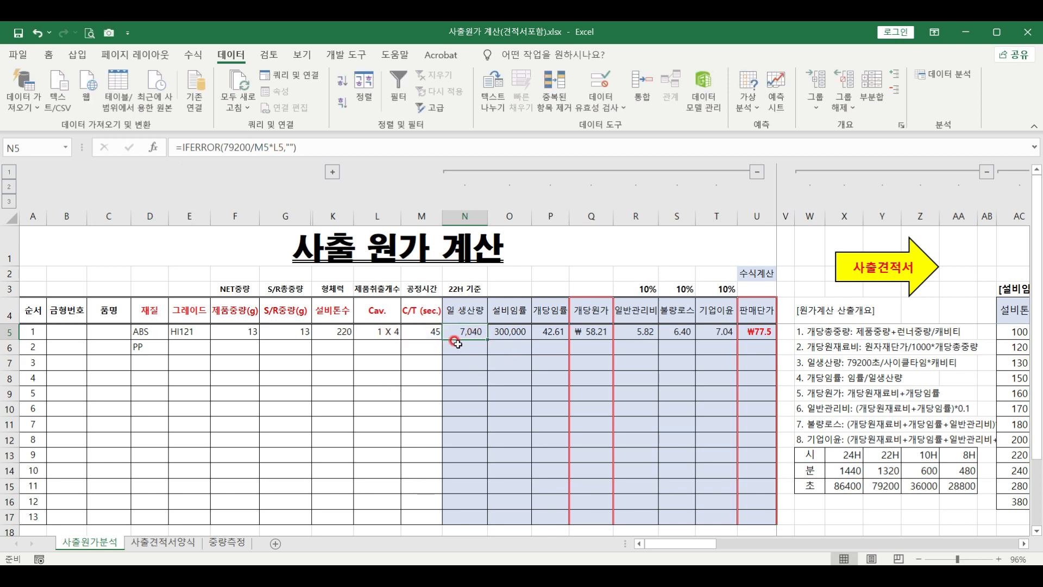
# - Trace the equipment rate lookup in O5 from the machine tonnage in K5 to the rate table AC5:AD16
pyautogui.click(505, 333)
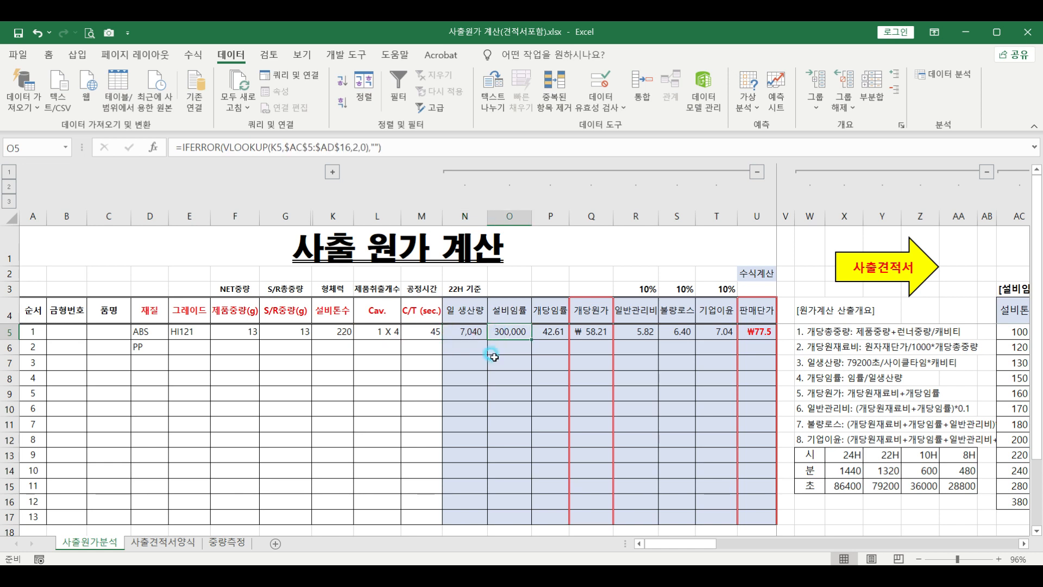
pyautogui.click(322, 333)
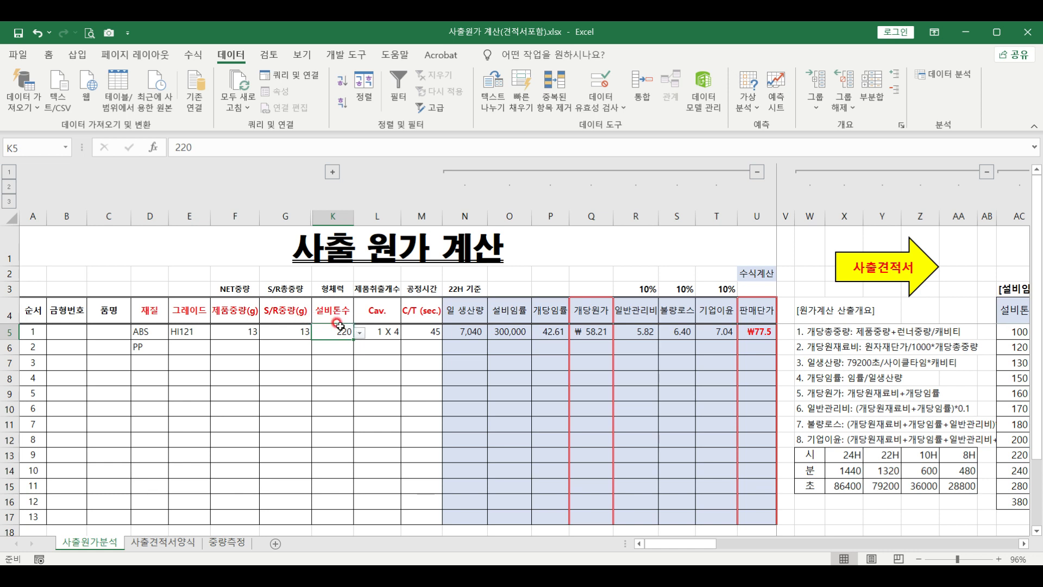
pyautogui.click(1020, 330)
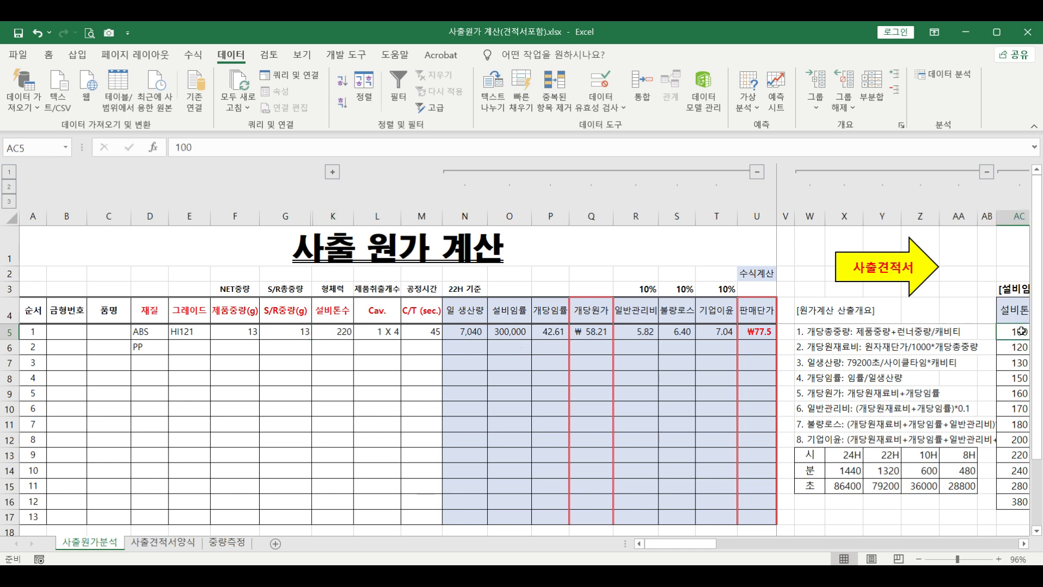
pyautogui.click(340, 334)
pyautogui.click(360, 332)
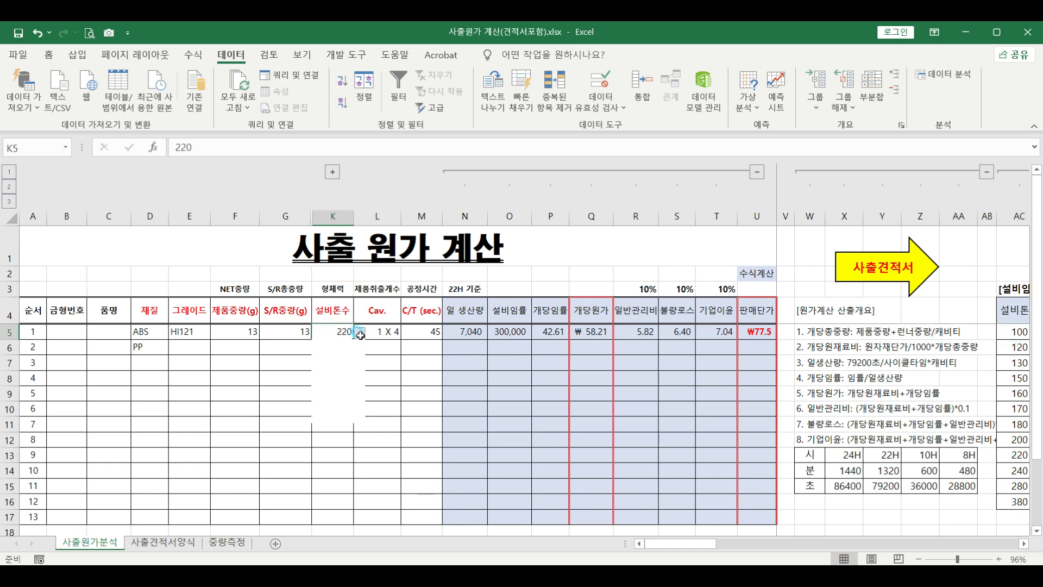
pyautogui.click(470, 335)
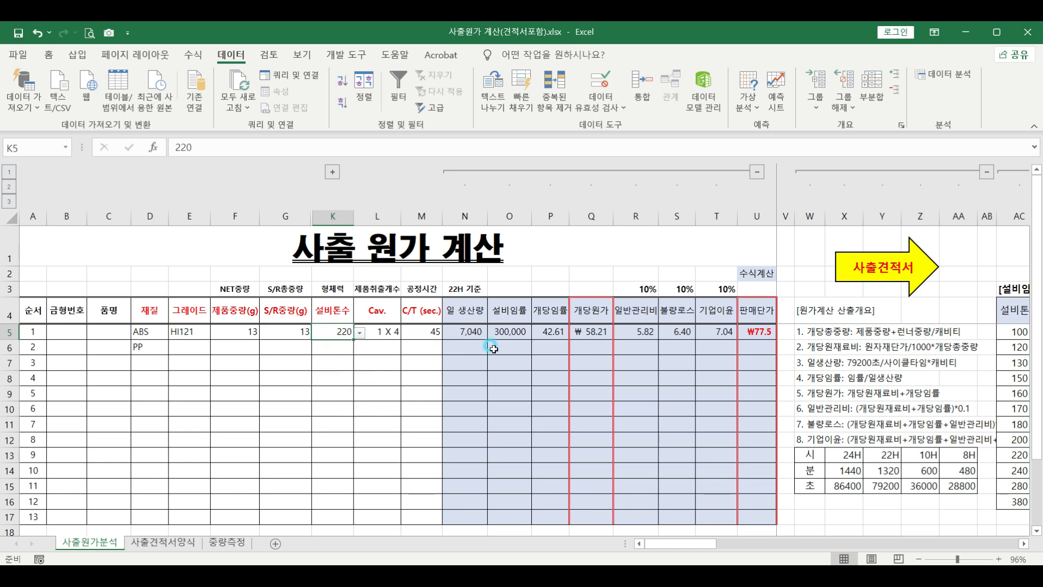
pyautogui.click(507, 333)
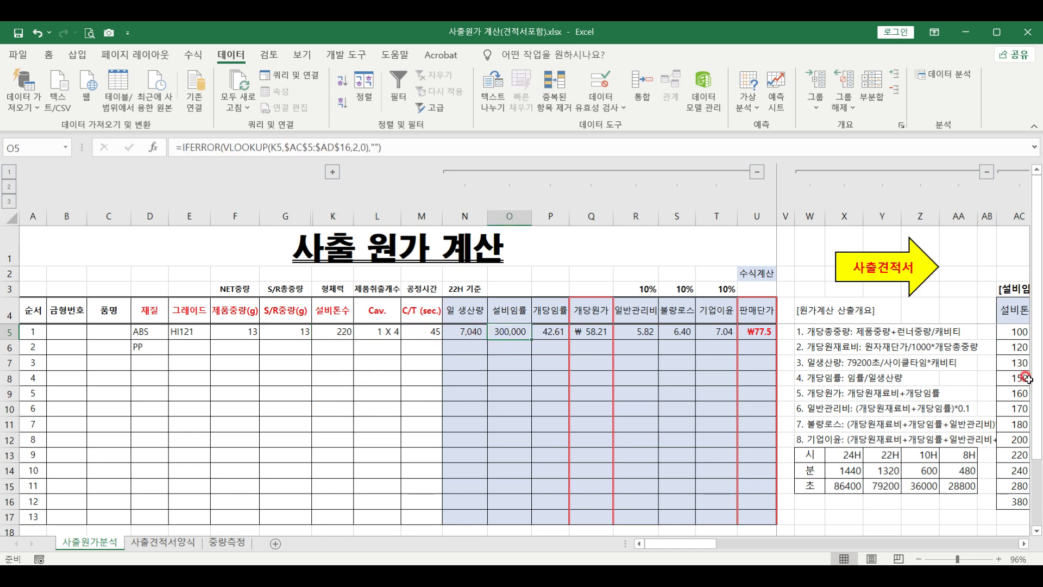
pyautogui.moveTo(1019, 379); pyautogui.dragTo(1035, 379)
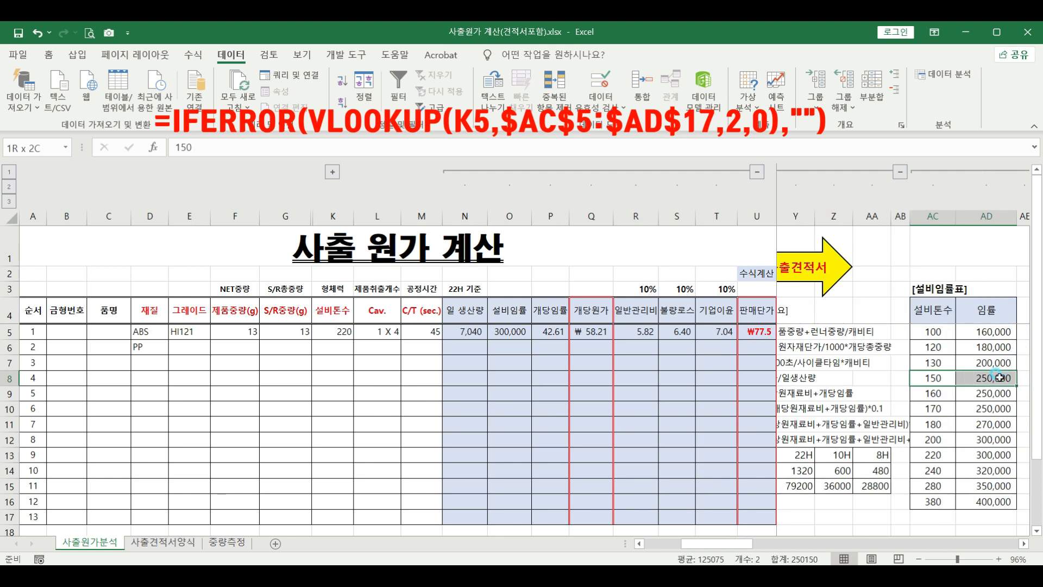
pyautogui.click(494, 325)
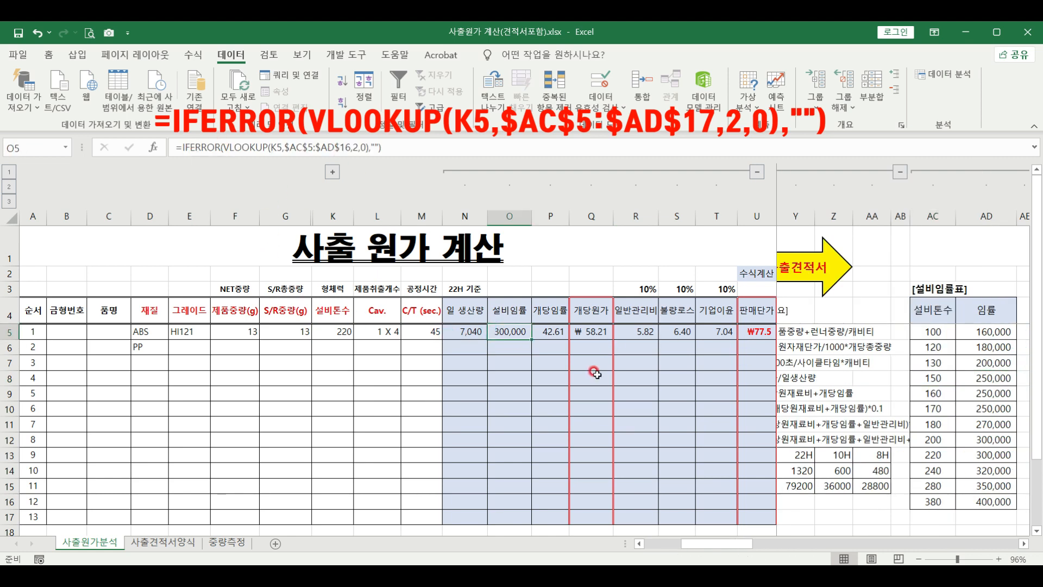
# - Trace the cells referenced by the per-piece rate formula in P5 and the per-piece cost formula in Q5
pyautogui.click(550, 331)
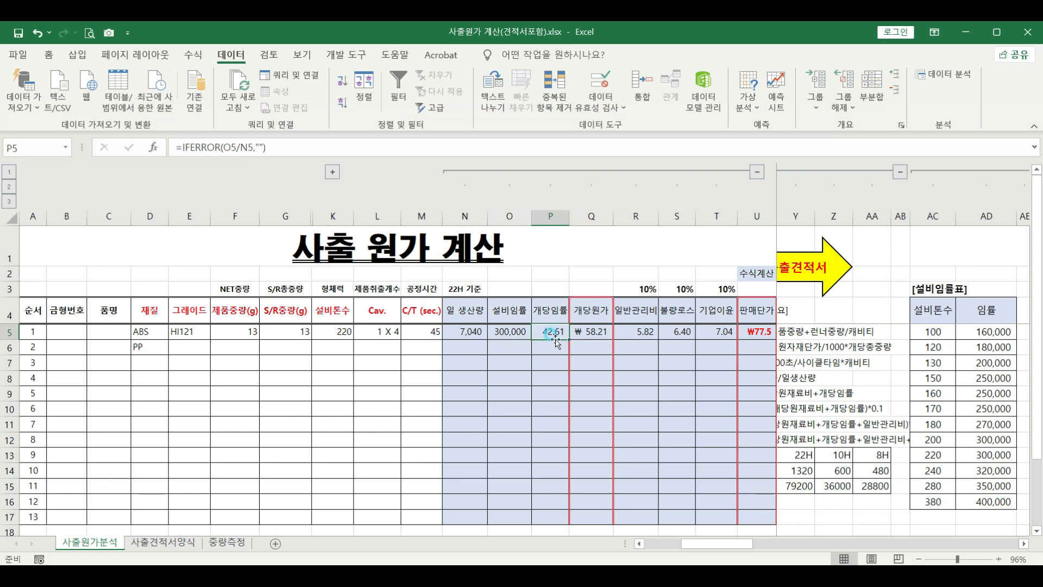
pyautogui.click(235, 147)
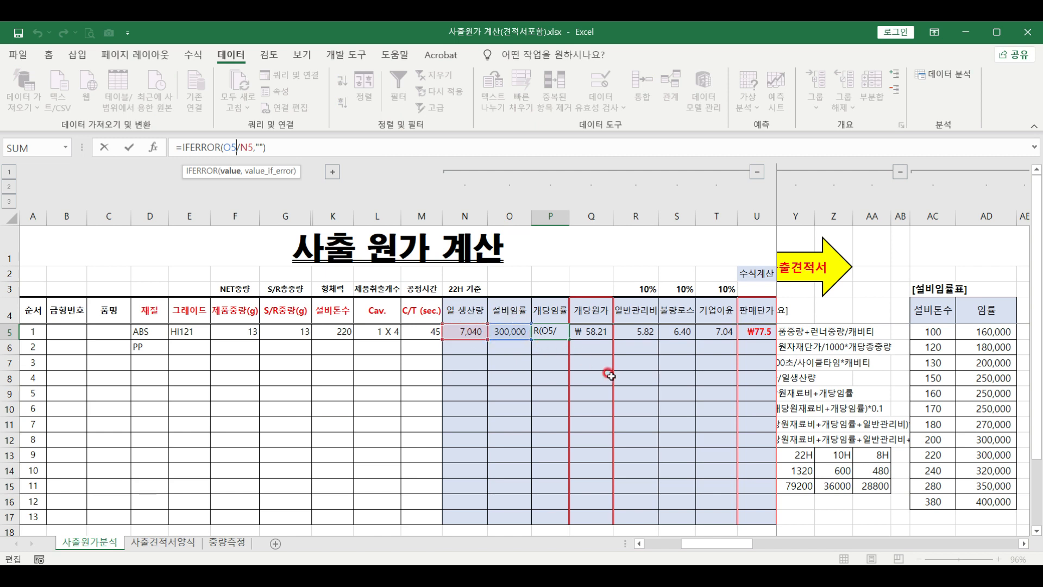
pyautogui.hotkey('ctrl', 'Return')
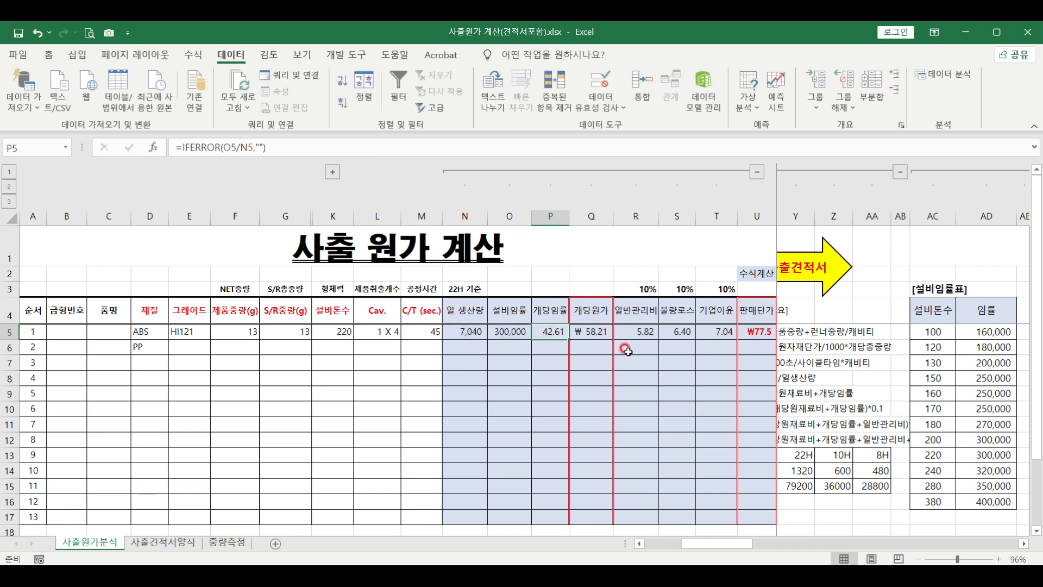
pyautogui.click(627, 332)
pyautogui.click(581, 333)
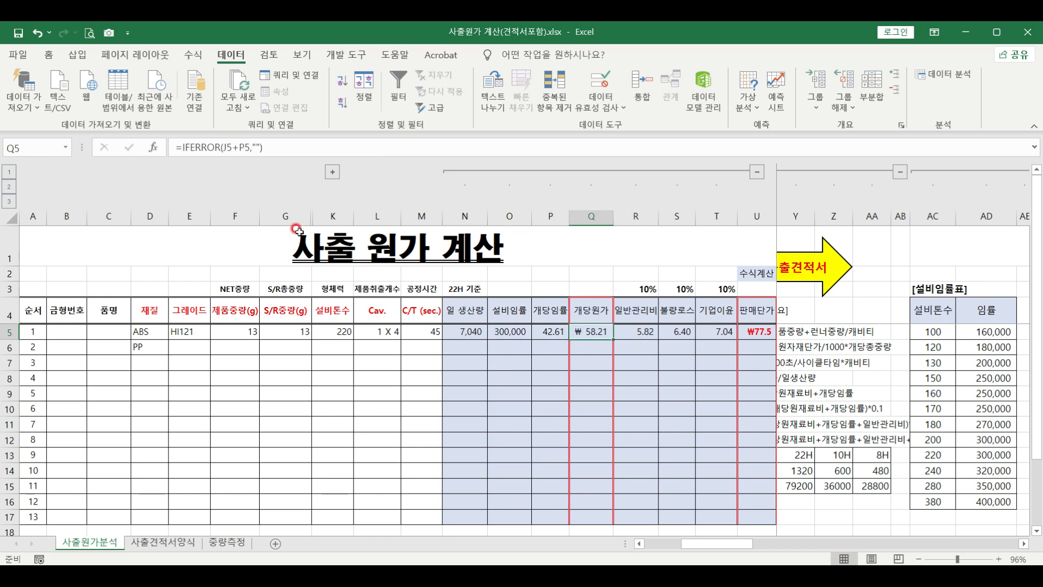
pyautogui.click(235, 146)
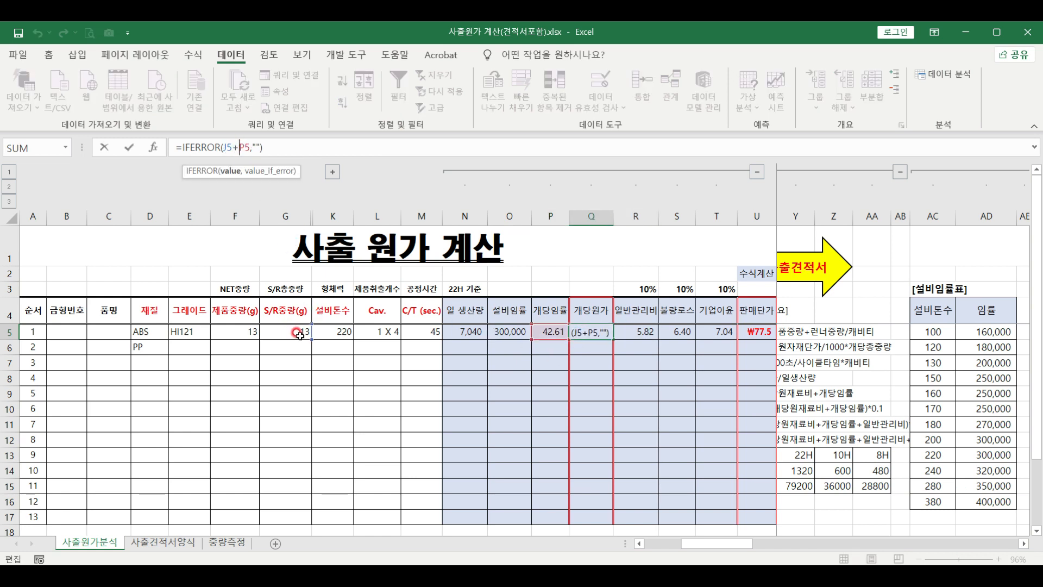
pyautogui.press('Escape')
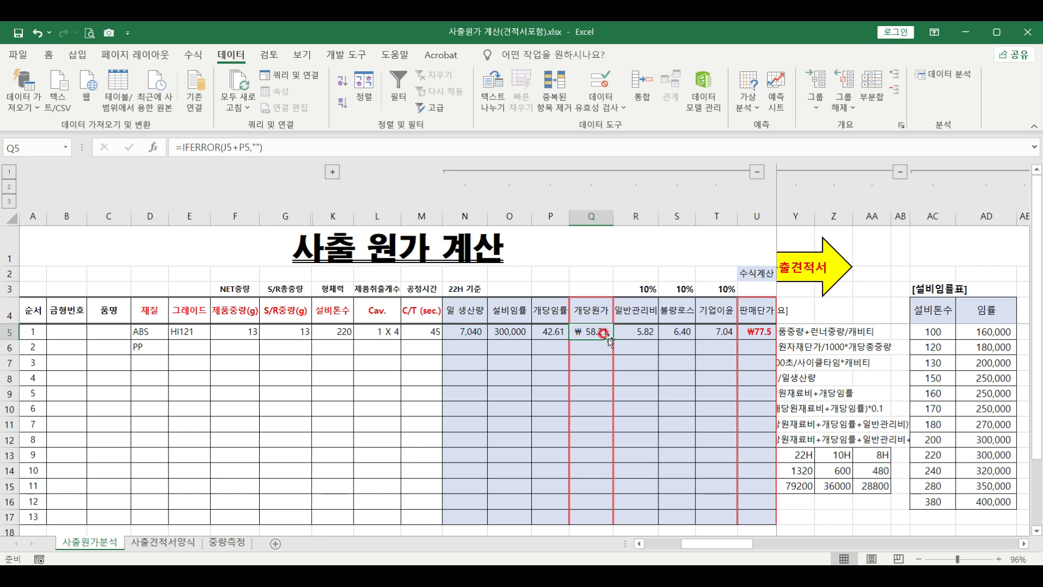
# - Examine the formulas for general overhead in R5, defect loss in S5 and company profit in T5
pyautogui.click(642, 336)
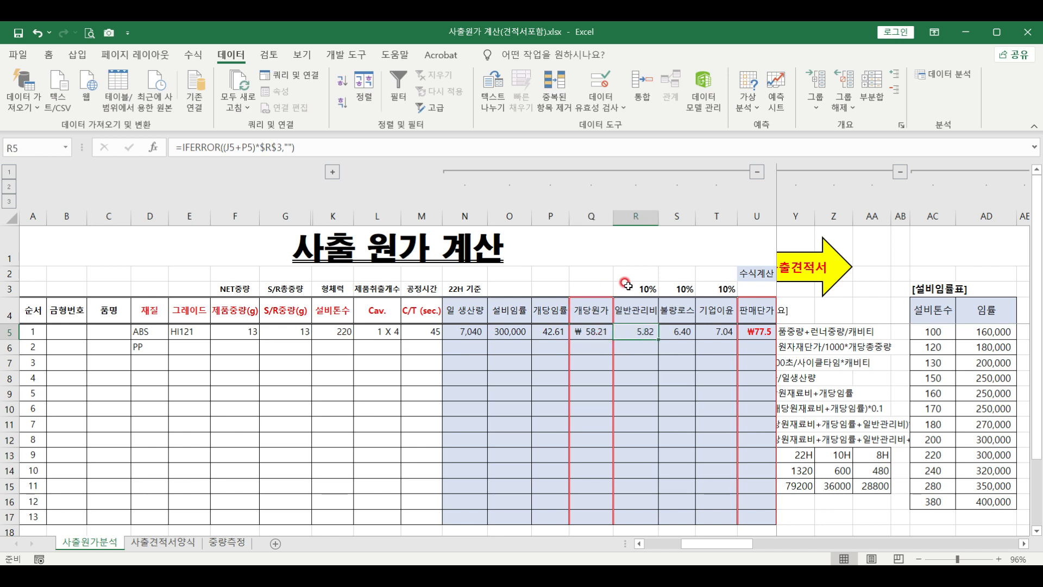
pyautogui.click(672, 330)
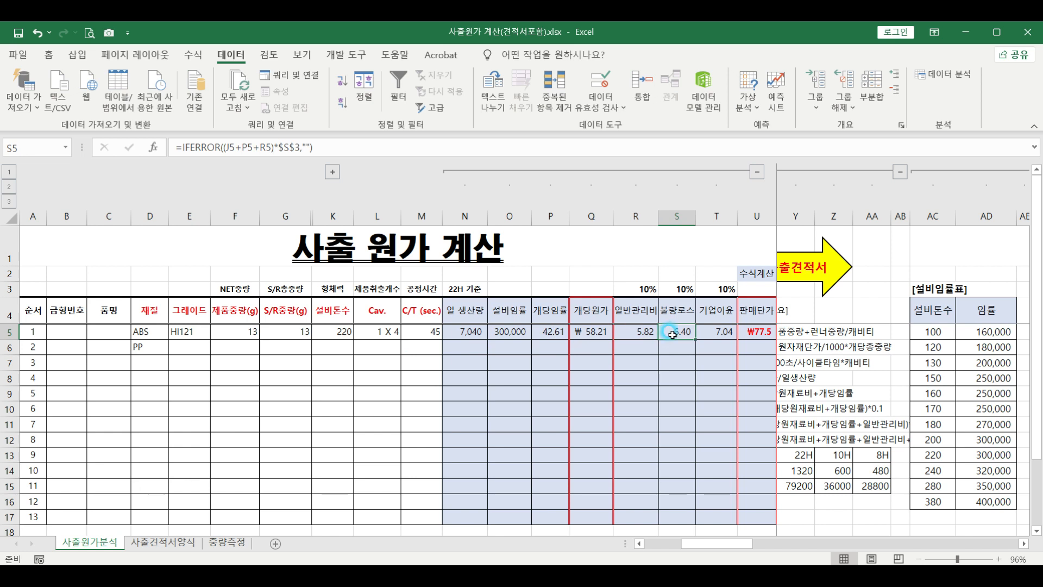
pyautogui.click(710, 330)
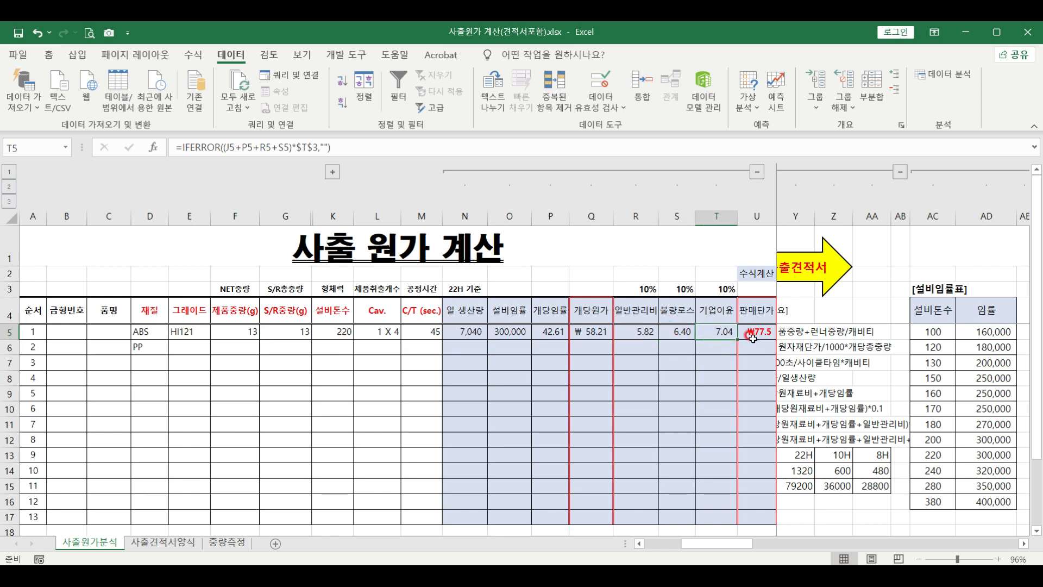
# - Examine the selling unit price formula in U5 and compare it with the cost calculation notes beside the table
pyautogui.click(757, 333)
pyautogui.click(854, 385)
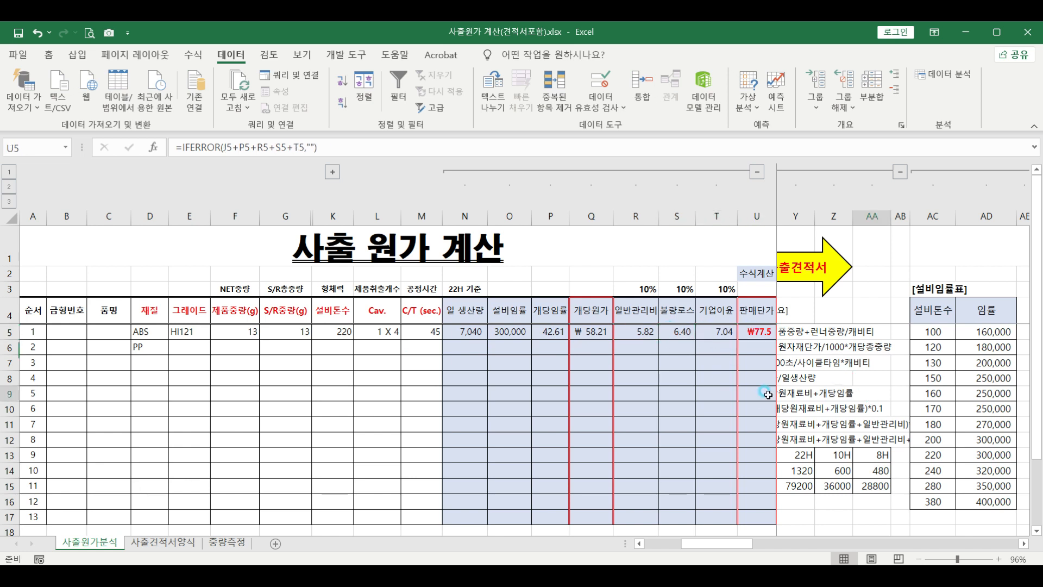
pyautogui.hscroll(-3, 859, 396)
pyautogui.click(852, 367)
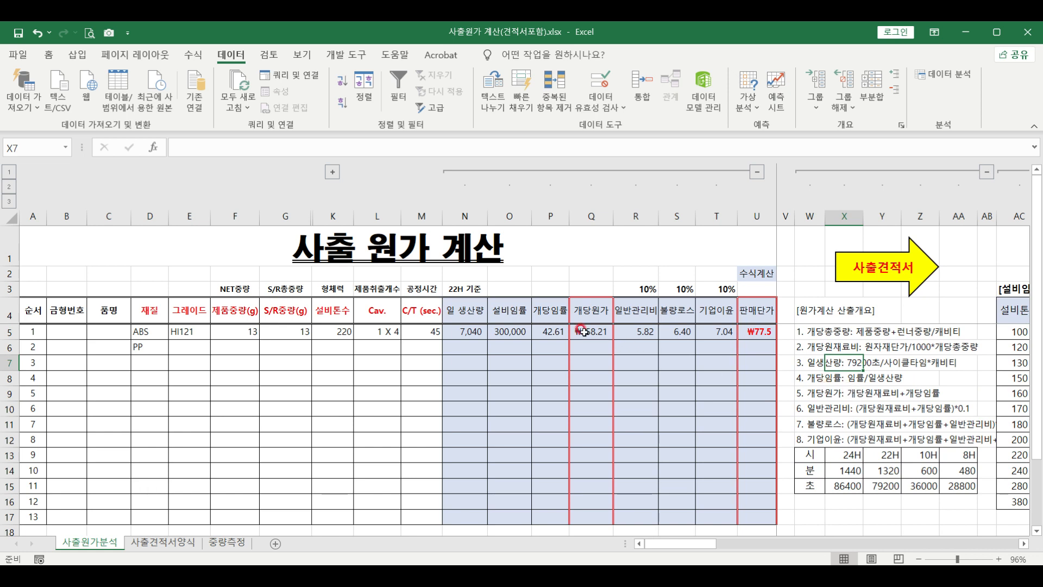
# - Collapse columns N:T and review the equipment rate table at AC3 and the raw material price table at AF3
pyautogui.click(757, 172)
pyautogui.moveTo(514, 346); pyautogui.dragTo(235, 311)
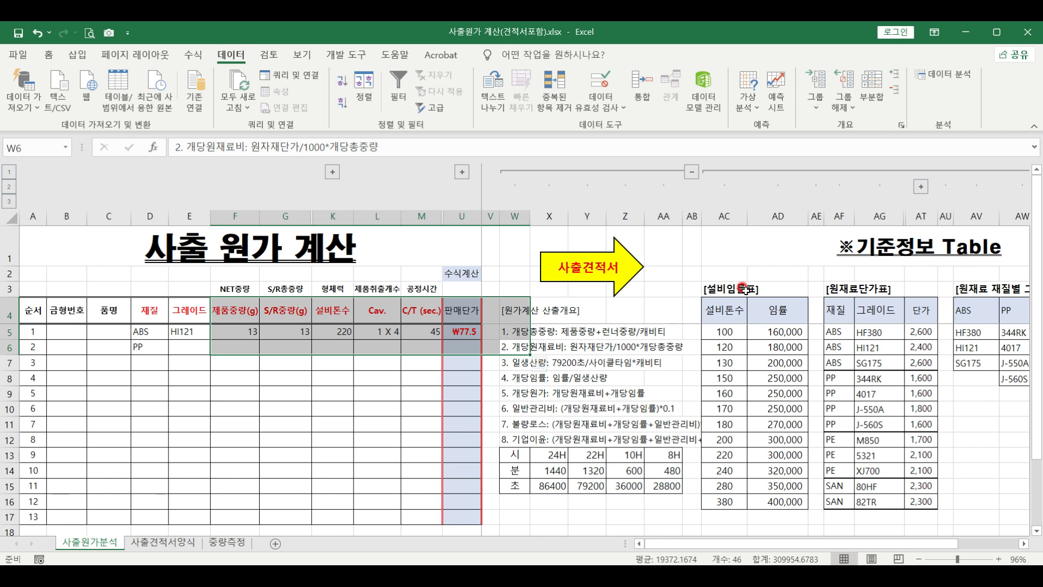
pyautogui.moveTo(777, 329); pyautogui.dragTo(930, 324)
pyautogui.click(522, 311)
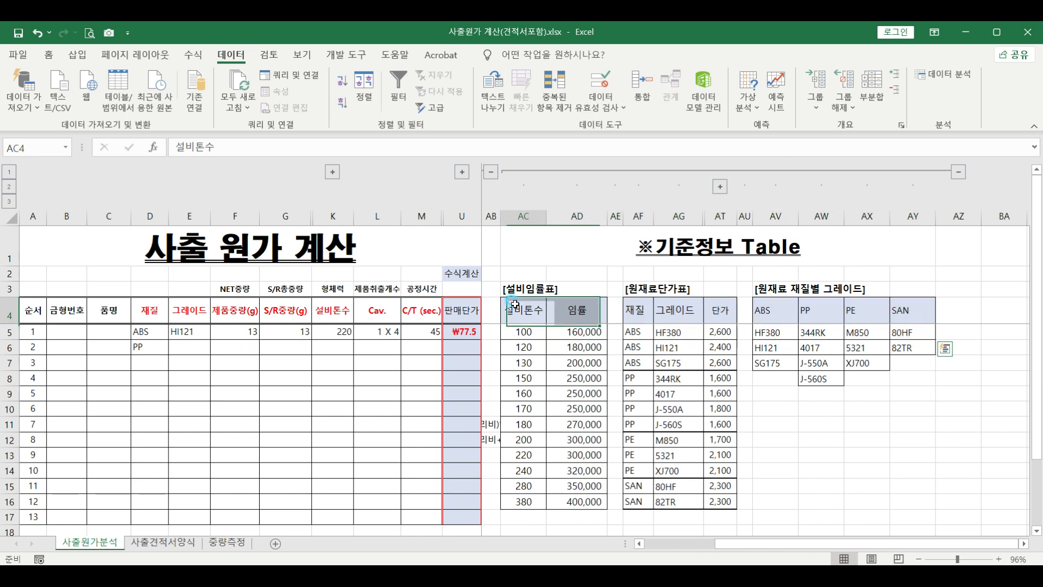
pyautogui.click(503, 284)
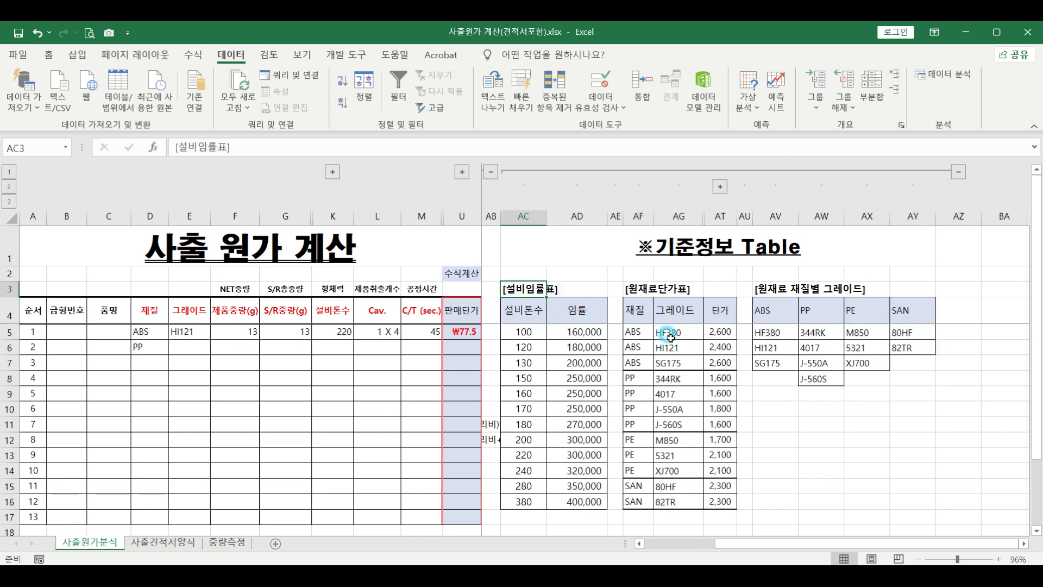
pyautogui.click(646, 292)
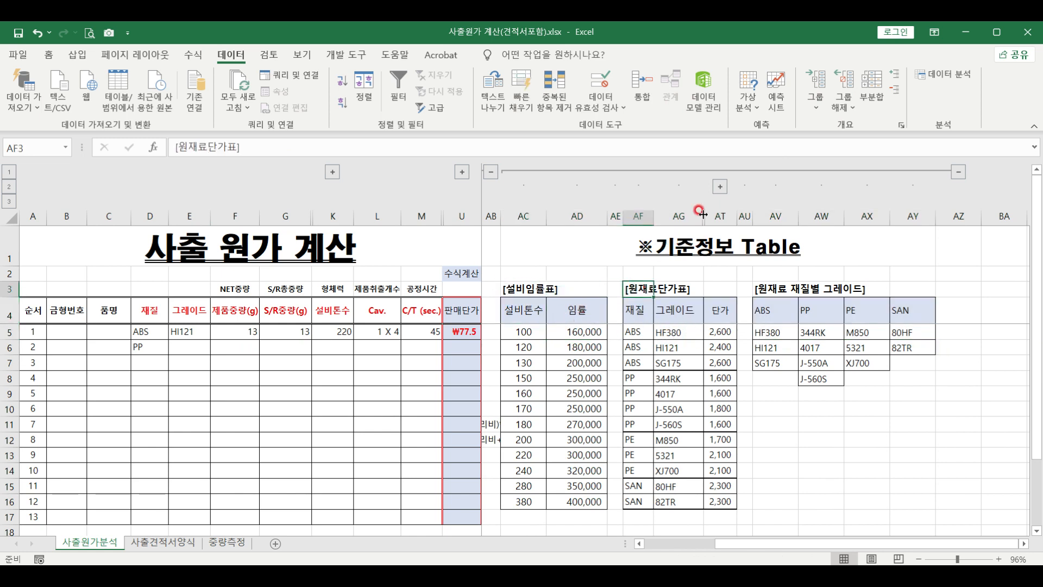
# - Expand the monthly price columns AH:AS to inspect them, collapse them again, and review the grade-by-material table
pyautogui.click(720, 186)
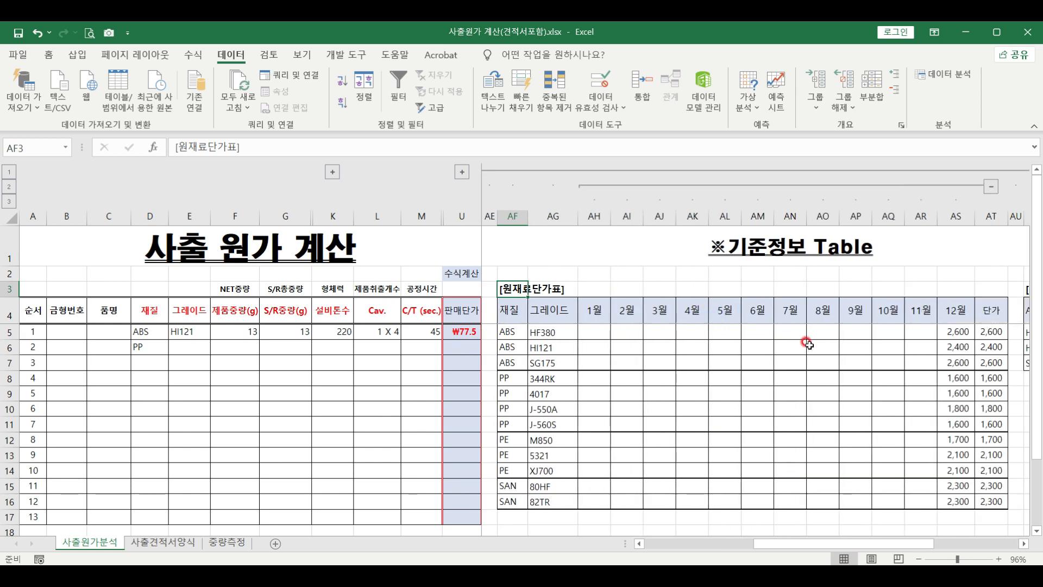
pyautogui.click(989, 186)
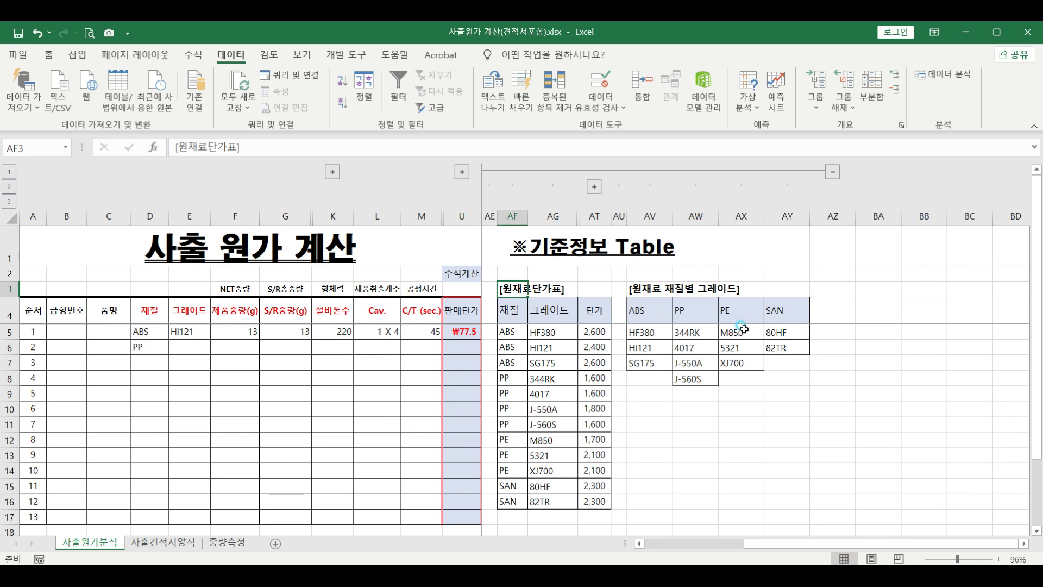
pyautogui.click(447, 348)
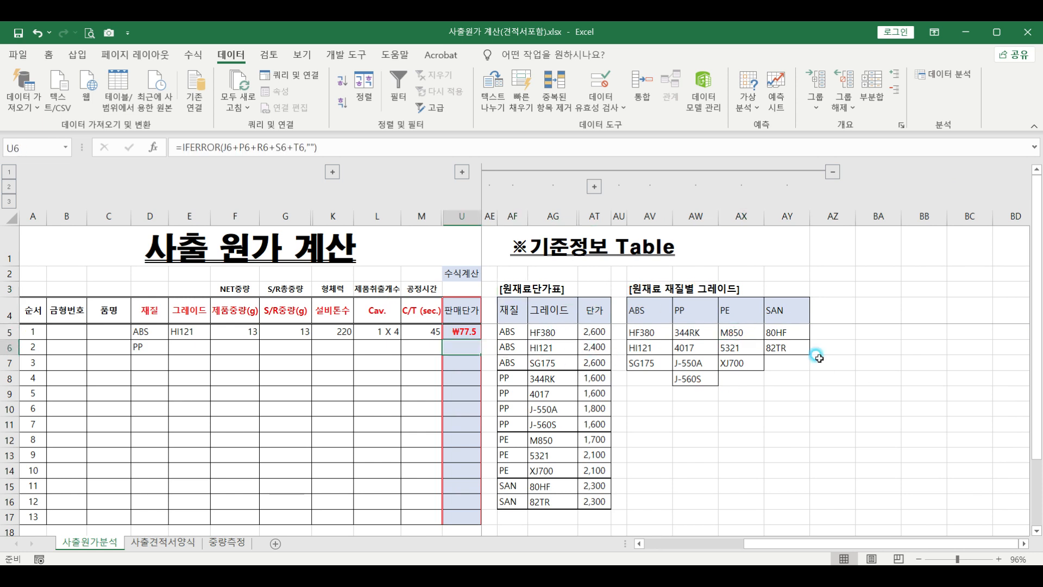
pyautogui.moveTo(704, 356); pyautogui.dragTo(829, 357)
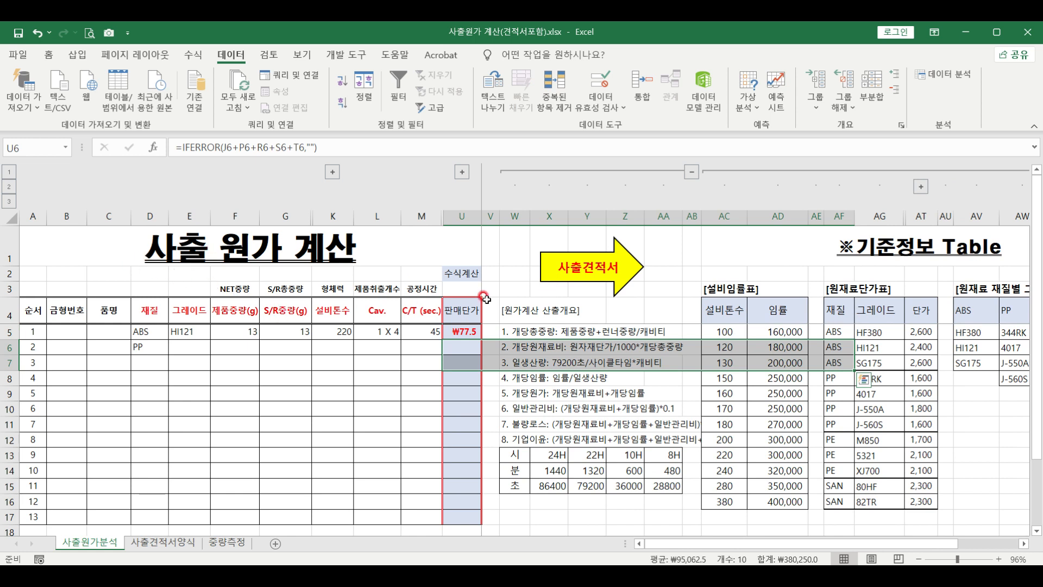
# - Follow the 사출견적서 arrow to the quotation sheet and review its standard rates and the header fields from mold number to creation date
pyautogui.click(546, 271)
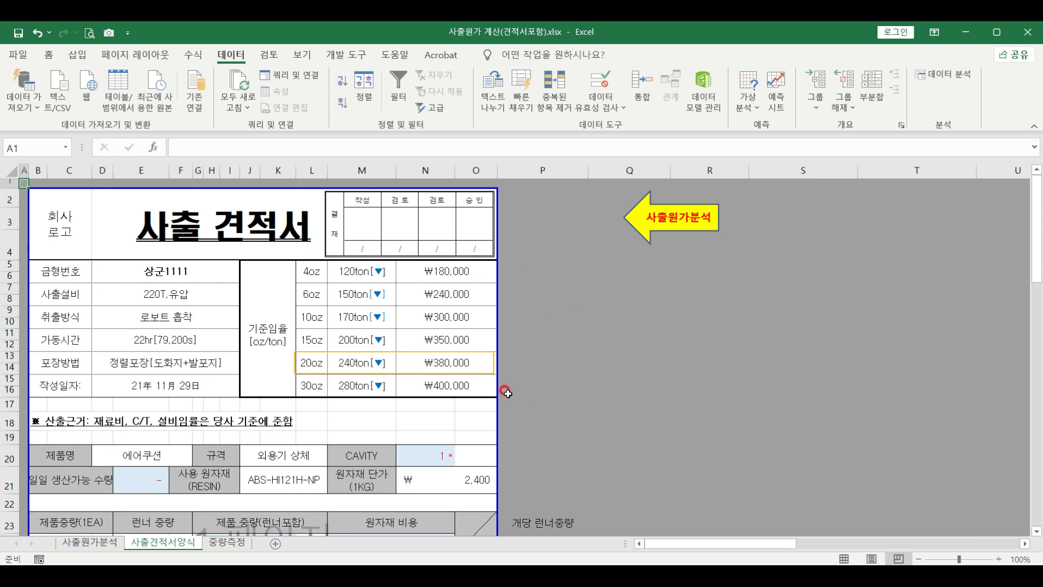
pyautogui.moveTo(423, 270); pyautogui.dragTo(443, 399)
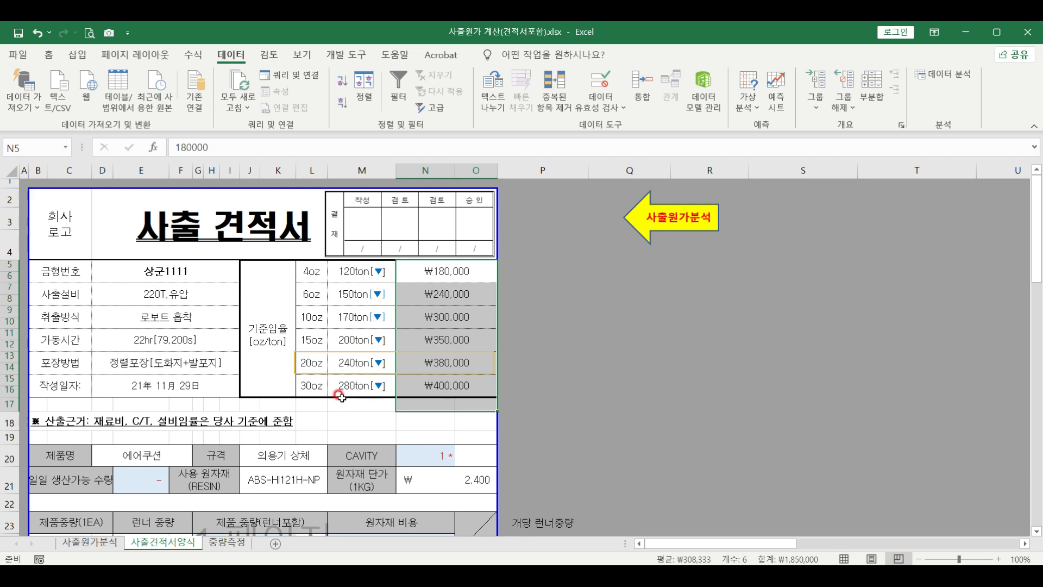
pyautogui.click(109, 276)
pyautogui.click(58, 298)
pyautogui.click(106, 296)
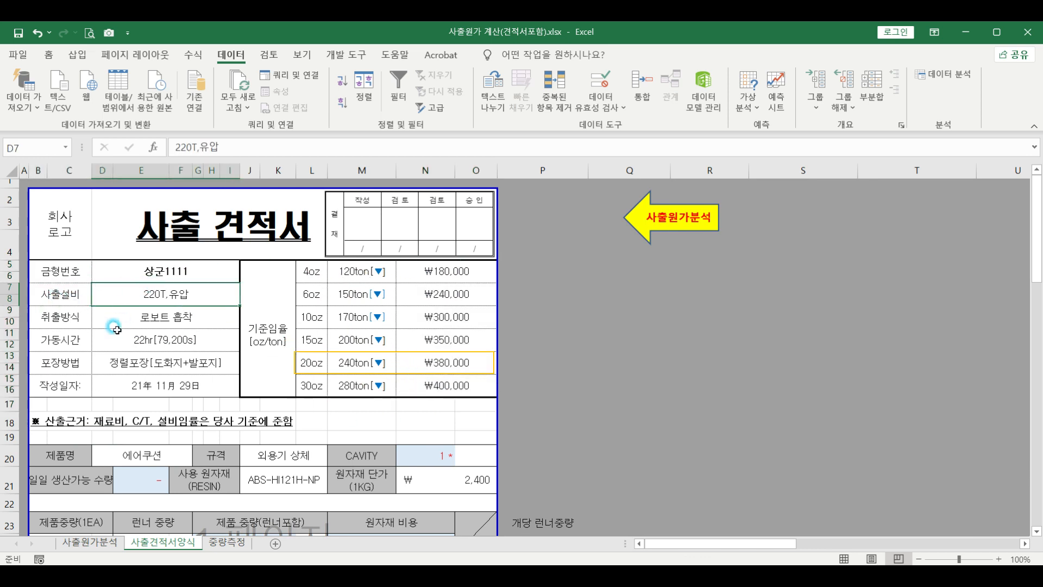
pyautogui.click(162, 310)
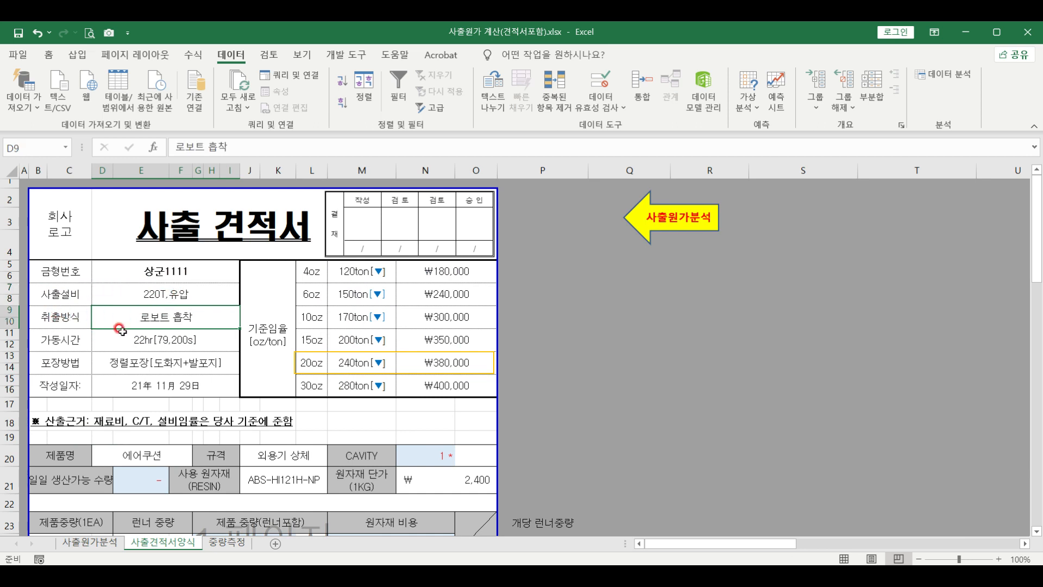
pyautogui.click(173, 340)
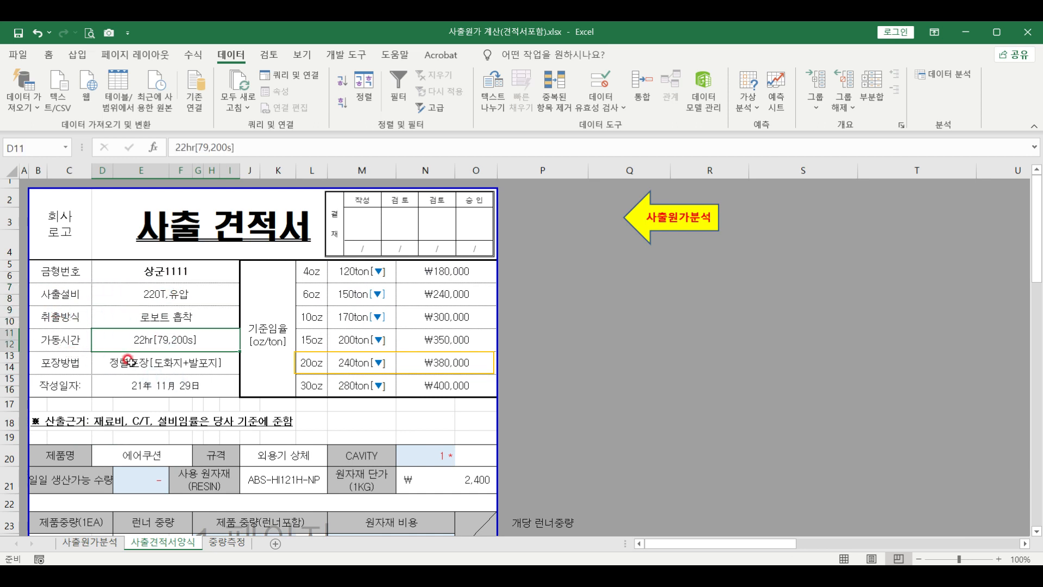
pyautogui.click(185, 362)
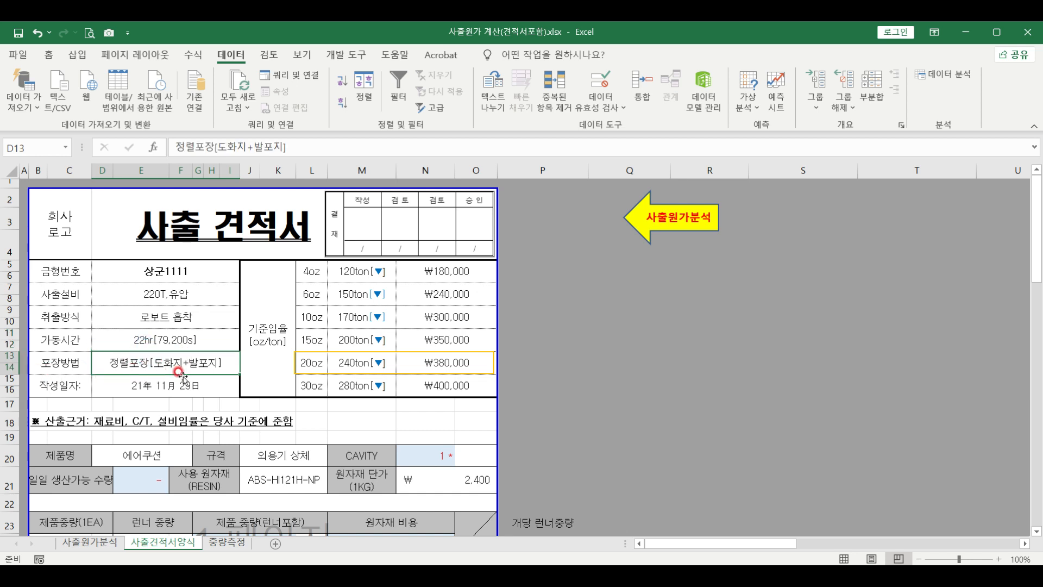
pyautogui.click(193, 387)
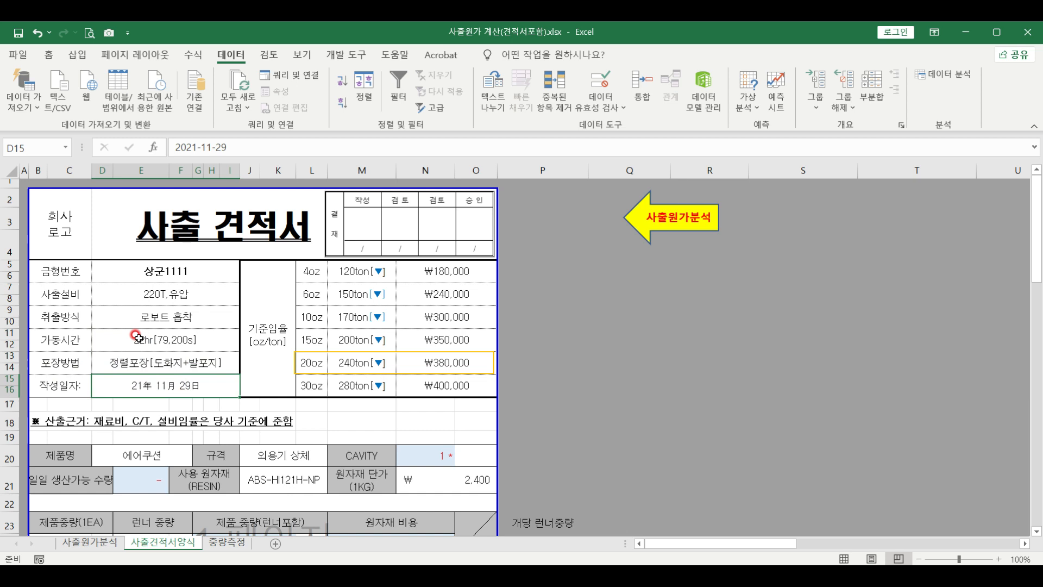
# - Check the product name and specification on the quotation, and set the CAVITY count in O20 to 4
pyautogui.scroll(-2, 137, 335)
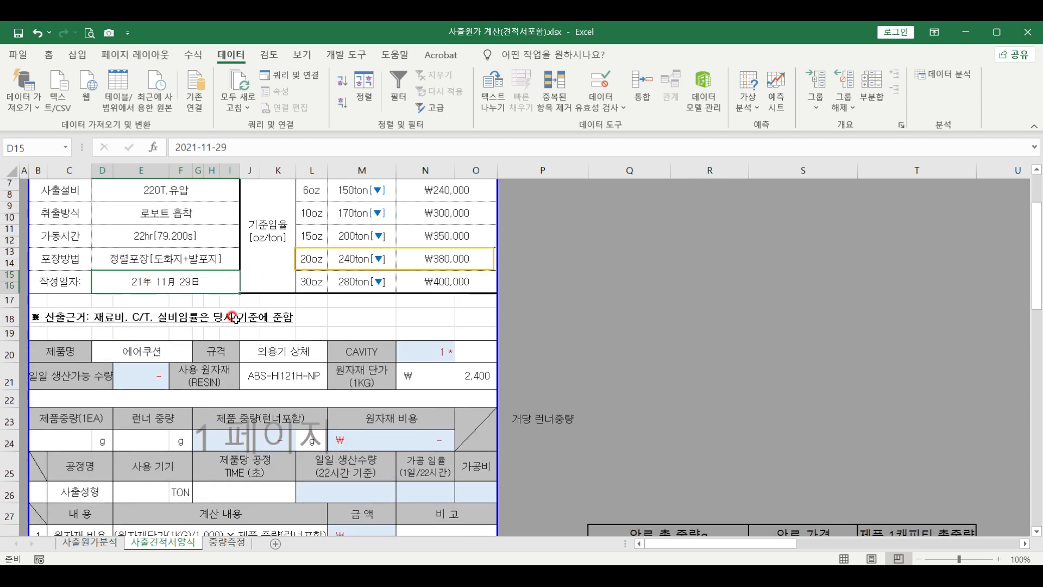
pyautogui.click(138, 351)
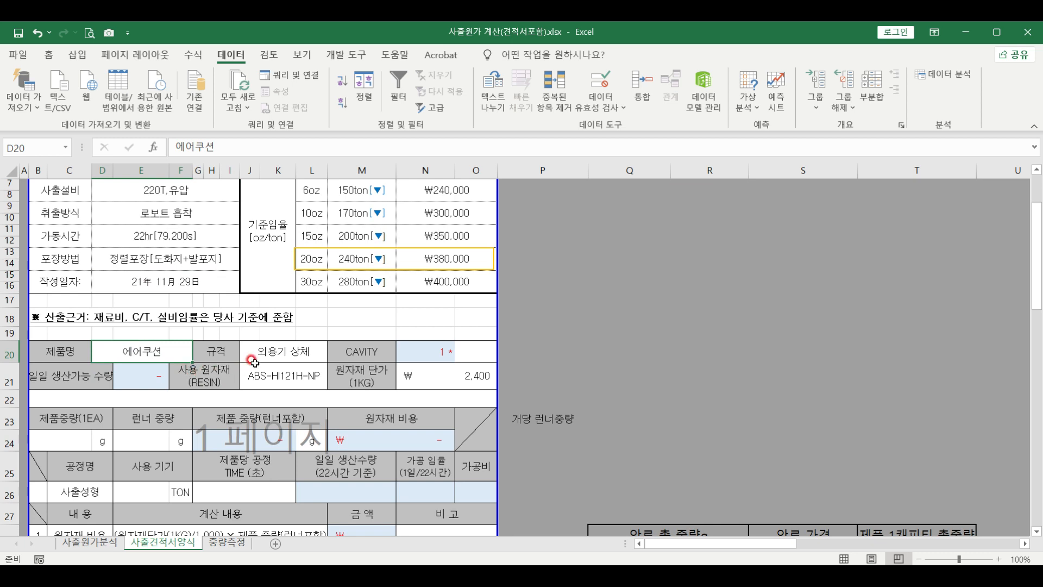
pyautogui.click(283, 353)
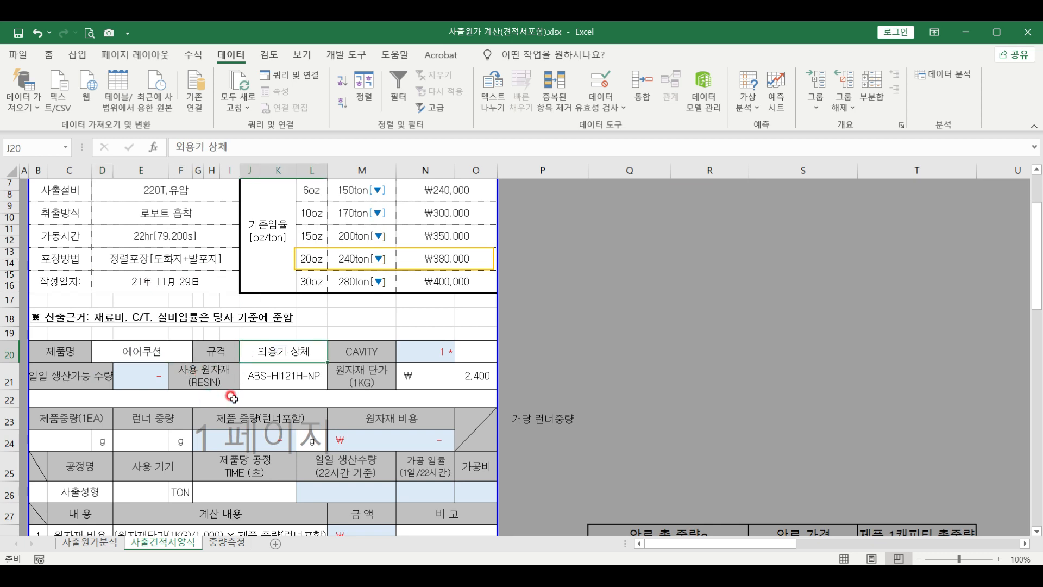
pyautogui.click(461, 349)
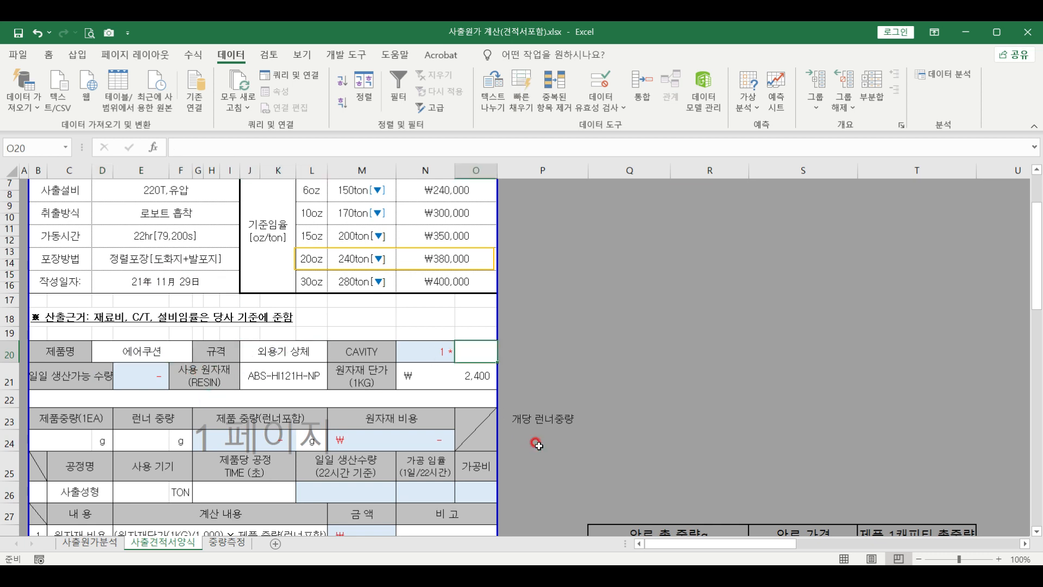
pyautogui.write('4')
pyautogui.press('Return')
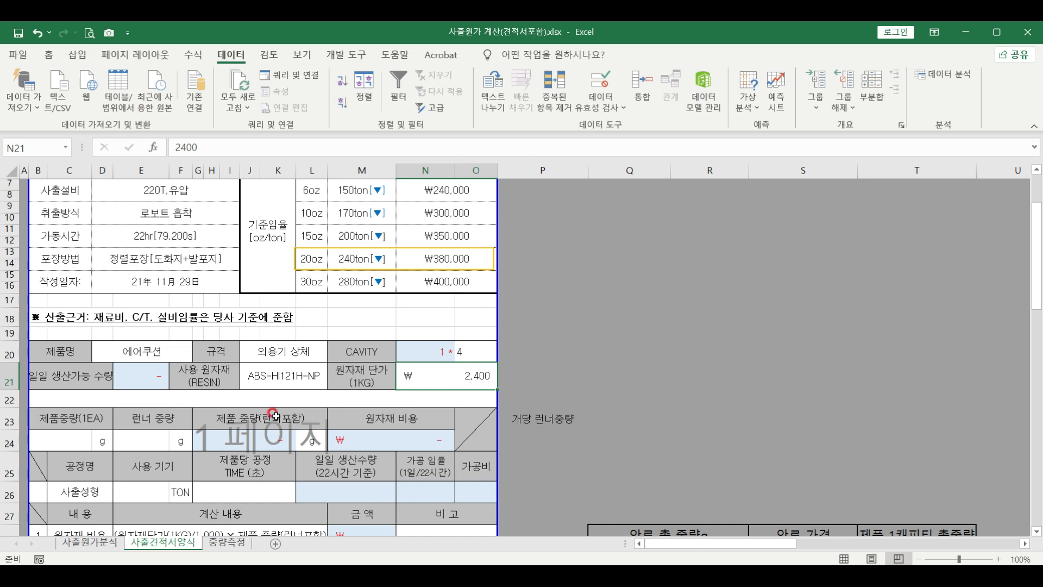
# - Enter 13 g as the product weight in B24 and 13 g as the runner weight in E24
pyautogui.click(58, 439)
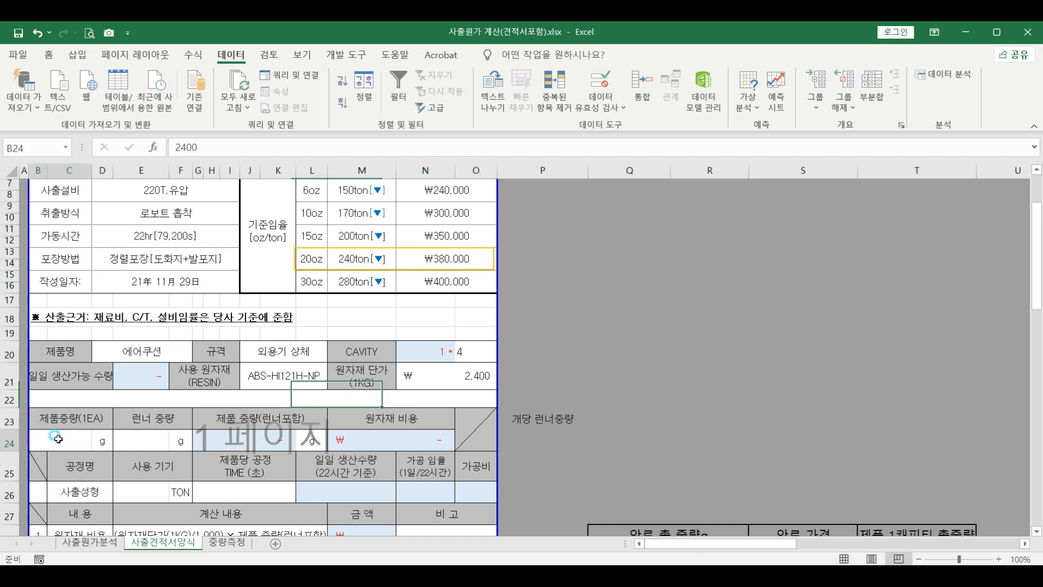
pyautogui.doubleClick(57, 439)
pyautogui.write('13')
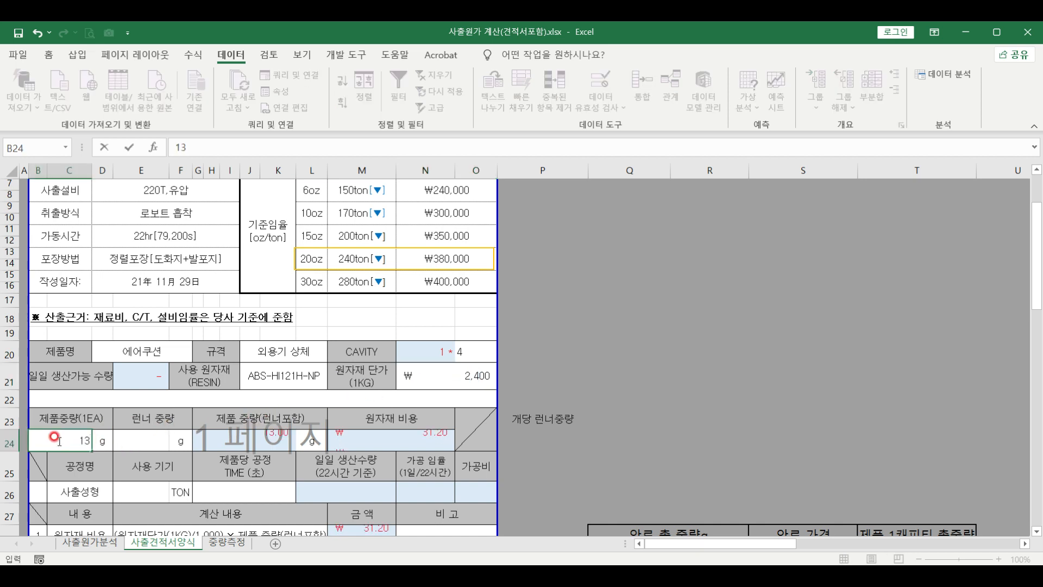
pyautogui.press('Tab')
pyautogui.press('Tab')
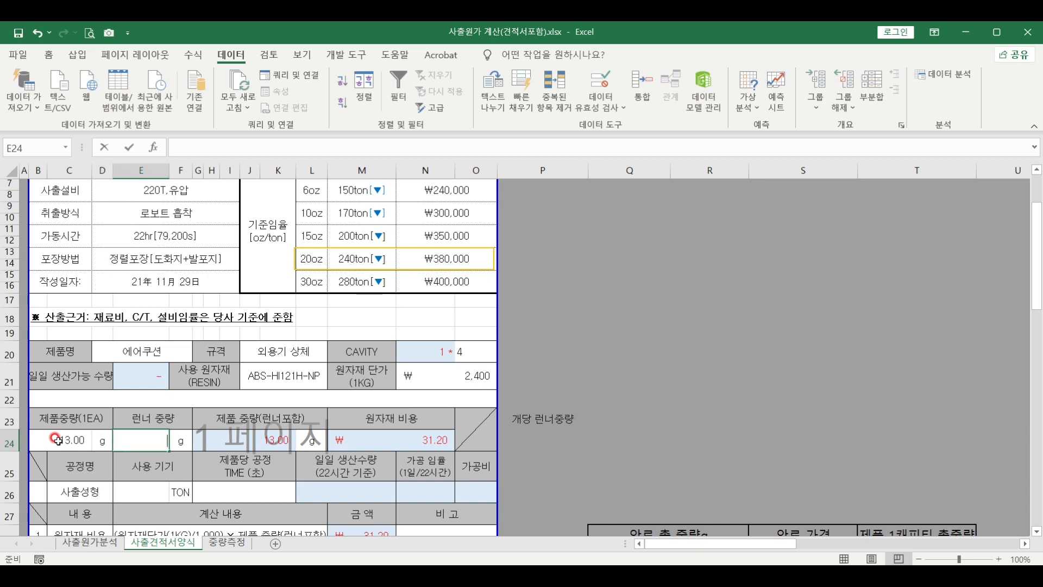
pyautogui.write('13')
pyautogui.press('Return')
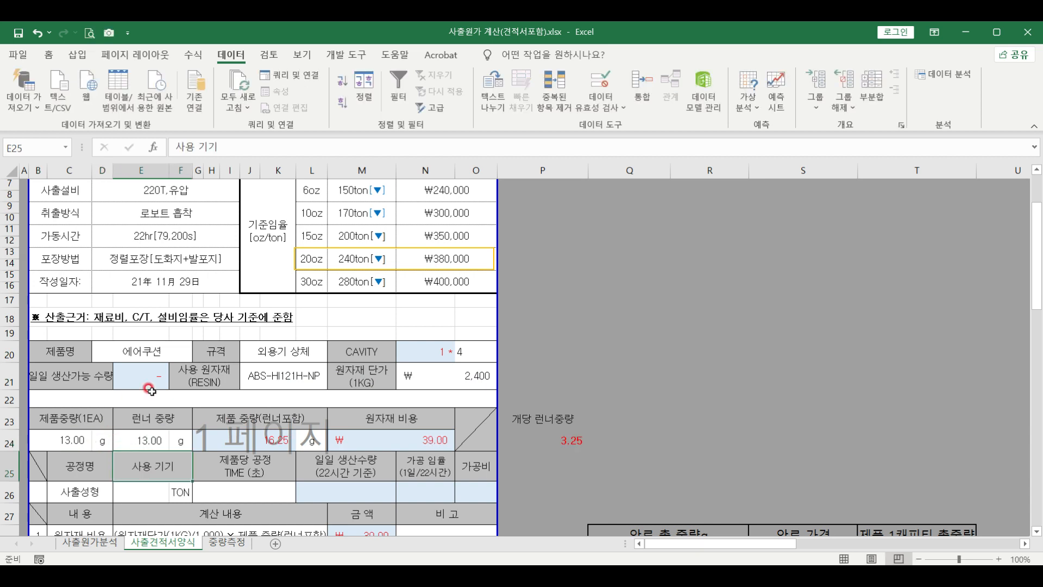
# - Set the process time per product in G26 to 45 seconds and the machine used in E26 to 220 TON
pyautogui.click(235, 492)
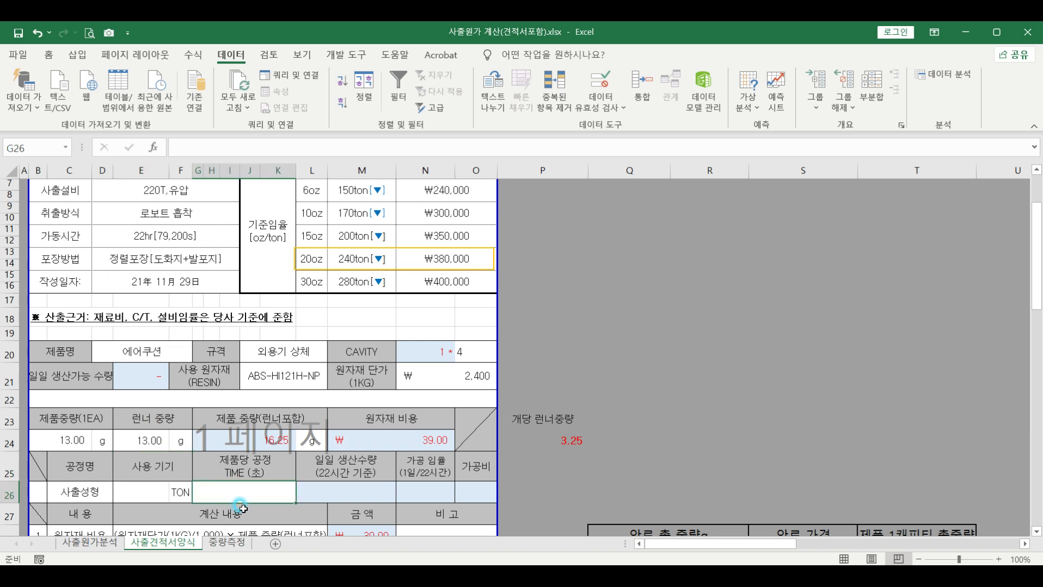
pyautogui.write('45')
pyautogui.press('Return')
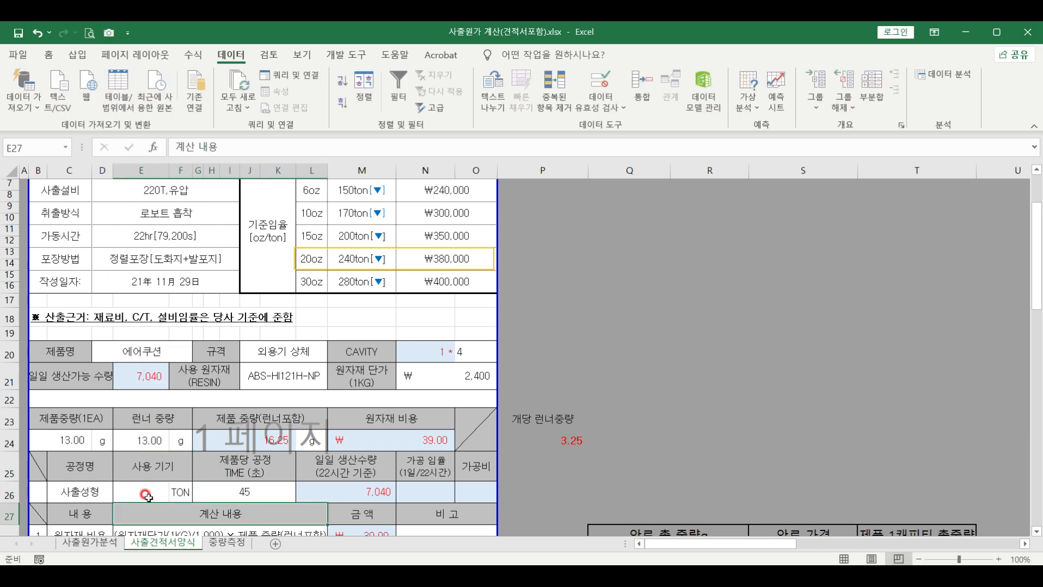
pyautogui.click(136, 499)
pyautogui.write('220')
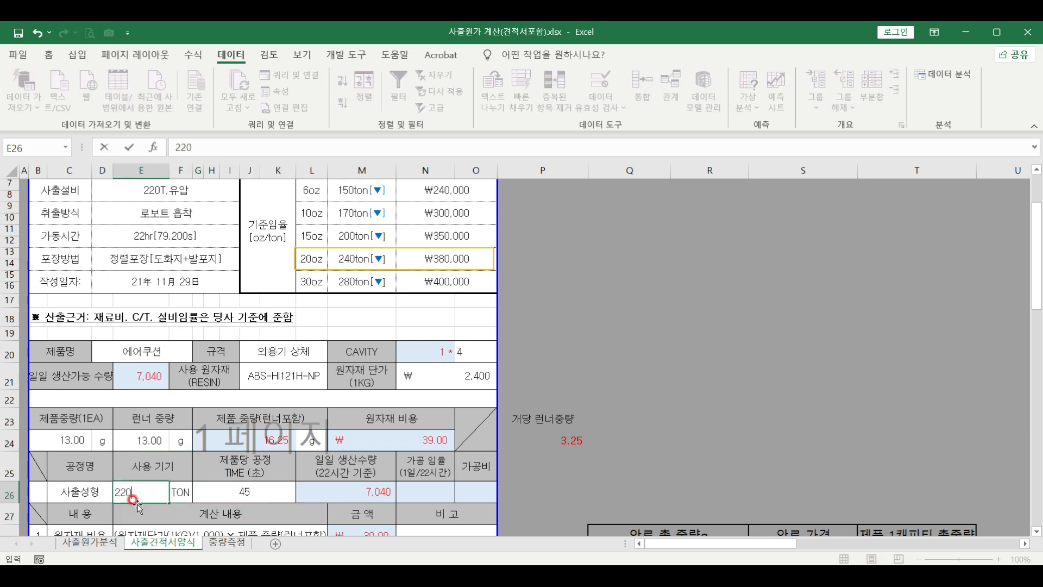
pyautogui.press('Return')
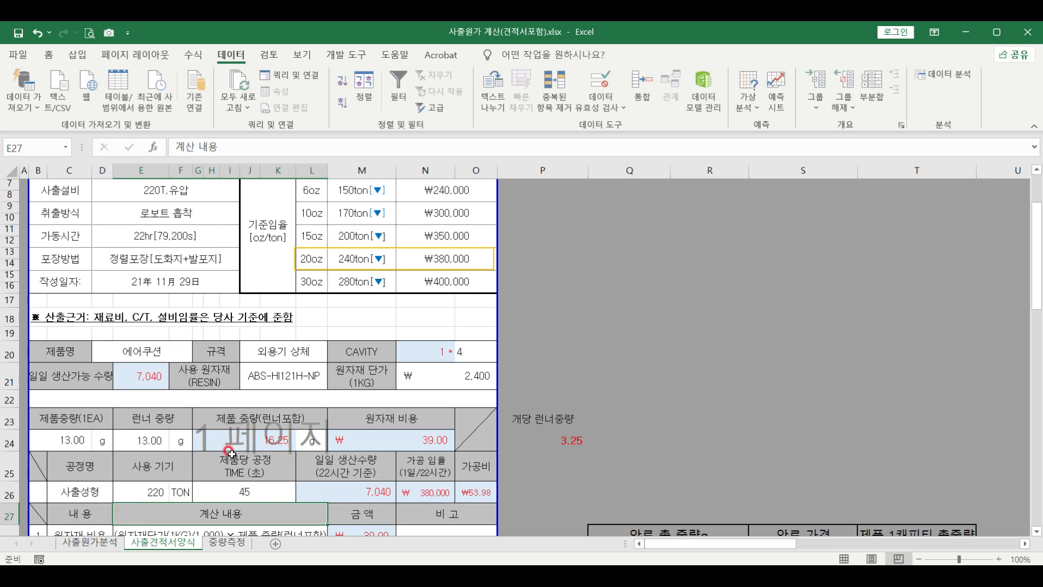
# - Examine the calculation basis and amount cells for raw material cost and processing cost in rows 28 and 29, plus the pigment row
pyautogui.scroll(-2, 193, 441)
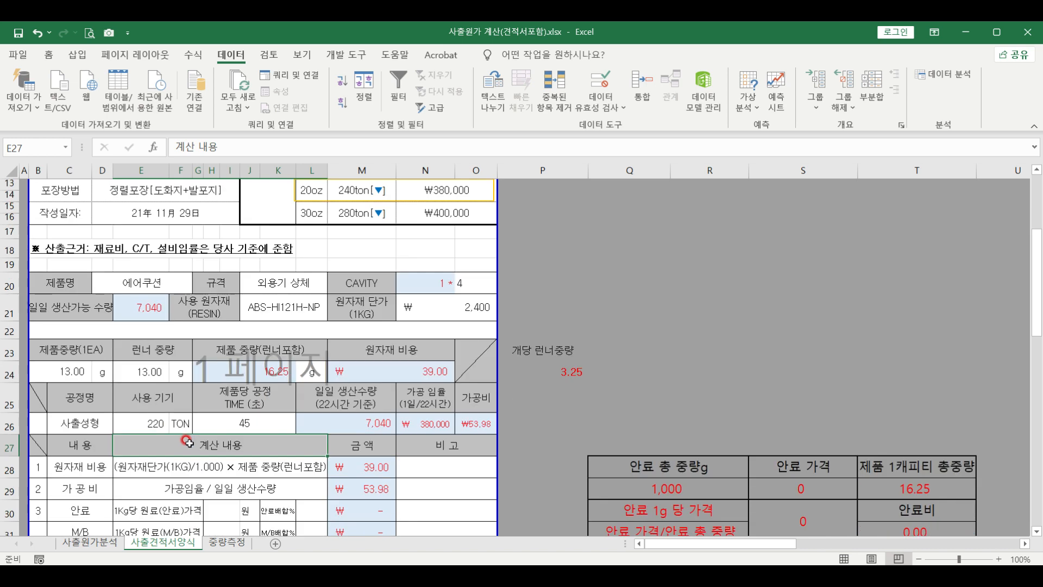
pyautogui.scroll(-2, 158, 430)
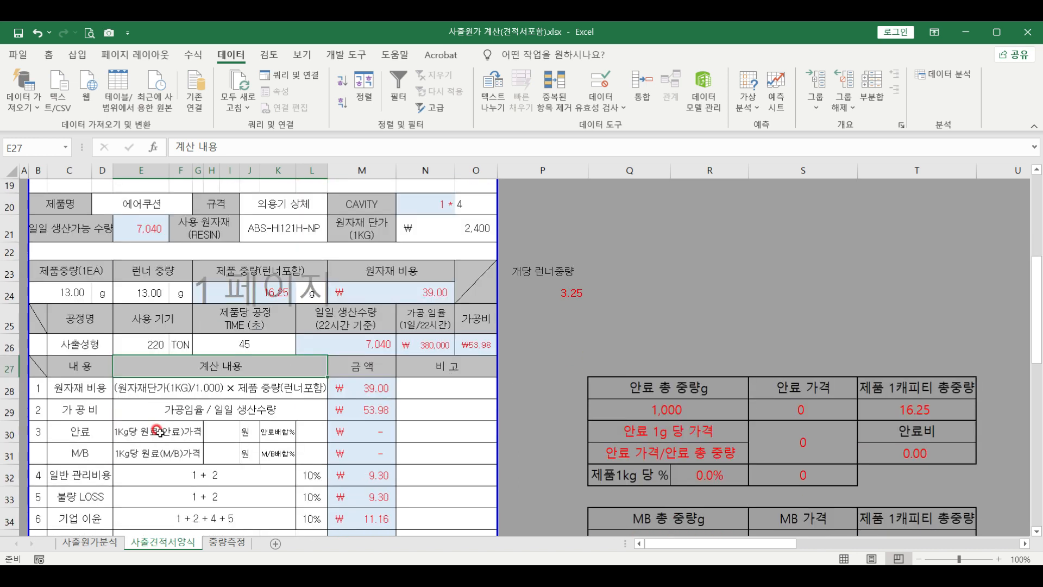
pyautogui.click(151, 395)
pyautogui.click(182, 406)
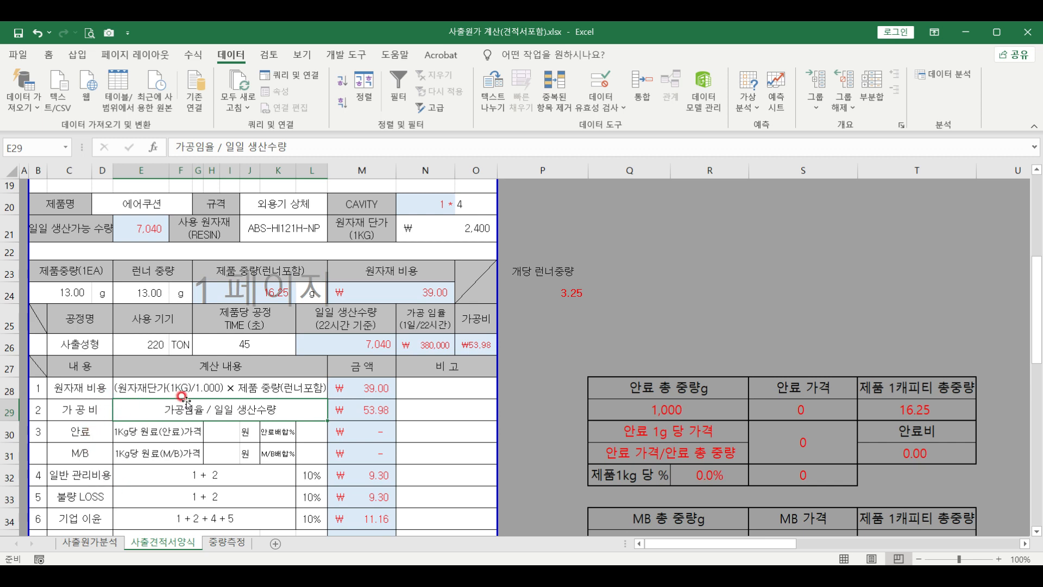
pyautogui.click(380, 406)
pyautogui.click(361, 388)
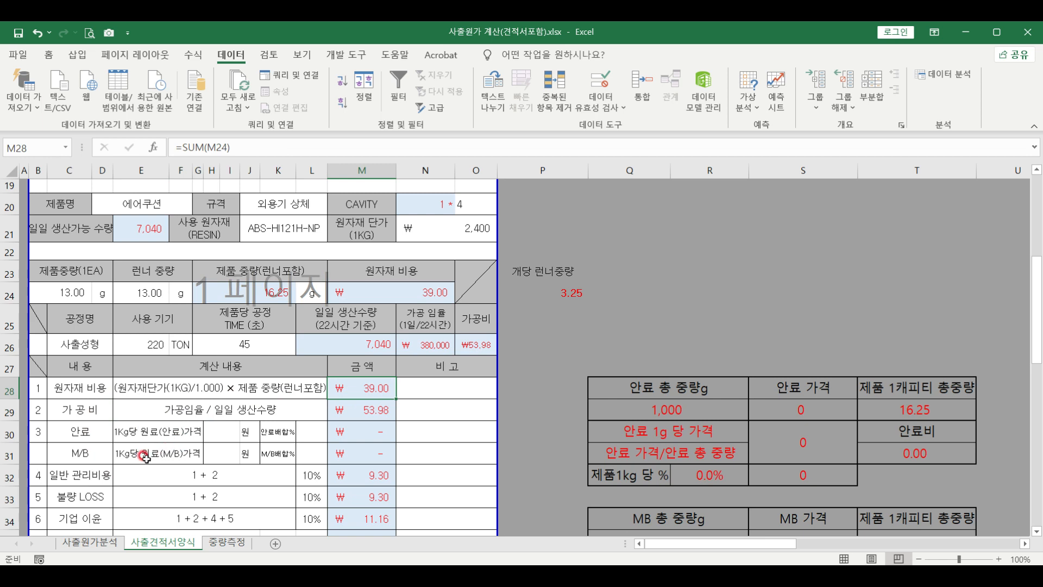
pyautogui.click(67, 429)
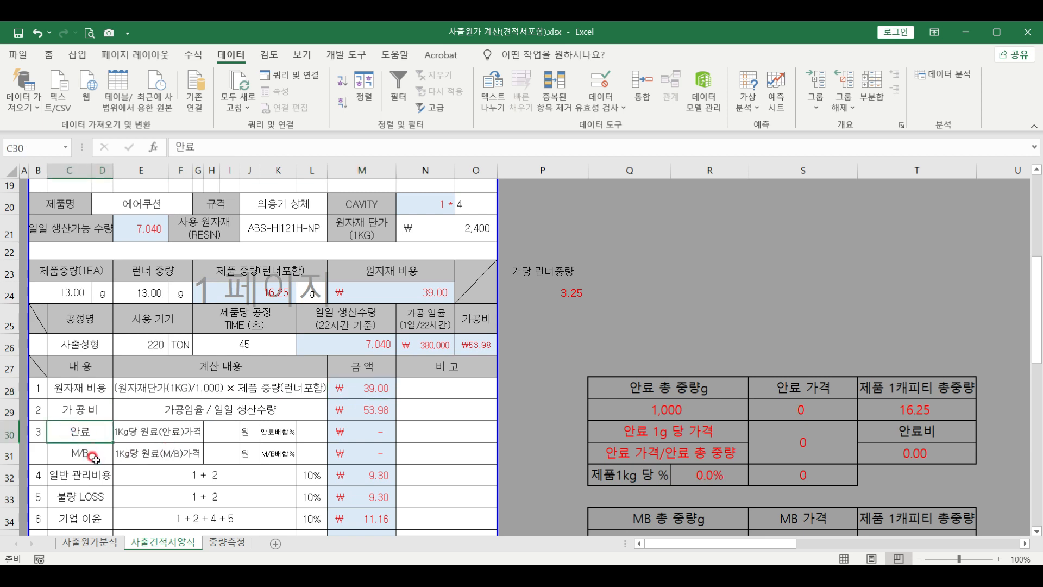
# - Enter 10,000 won as the pigment (안료) price per kg in H30
pyautogui.click(89, 456)
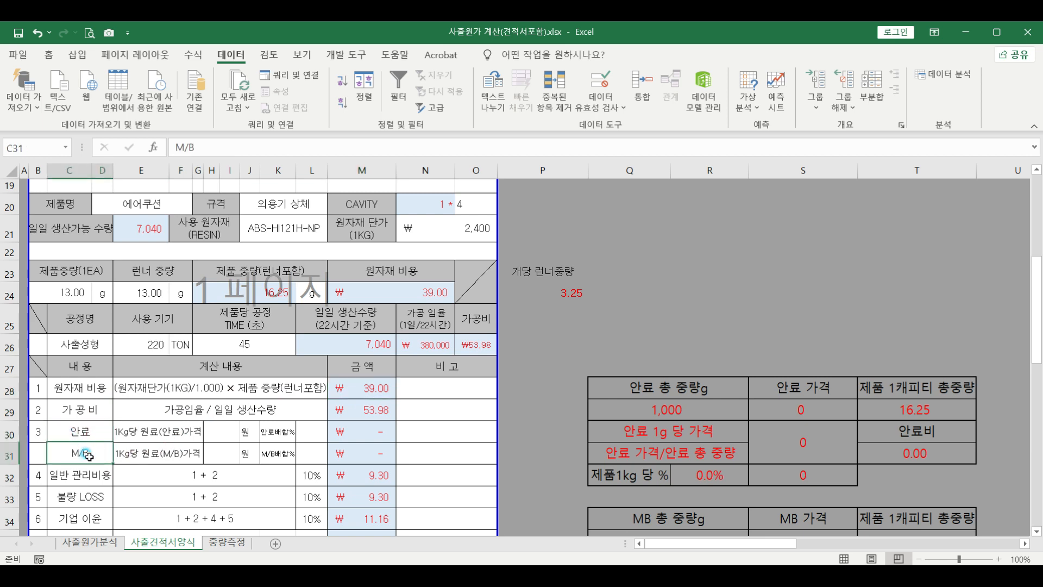
pyautogui.click(80, 431)
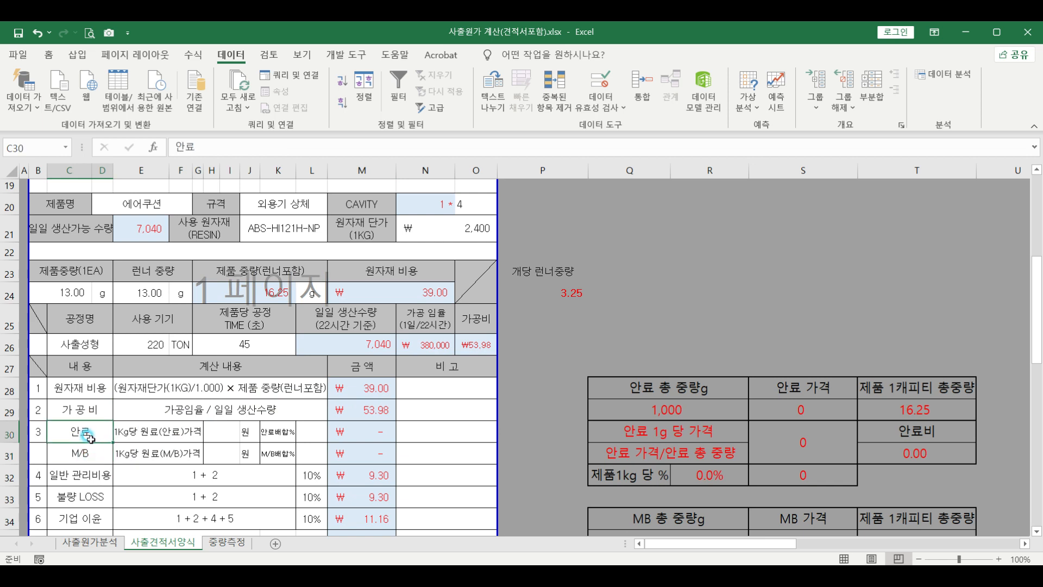
pyautogui.click(219, 432)
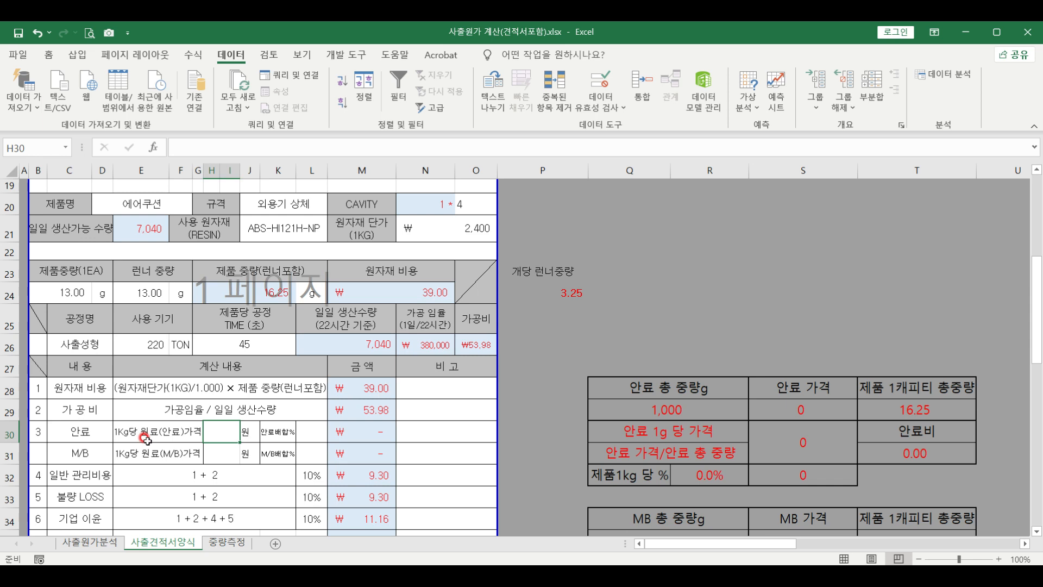
pyautogui.write('1000')
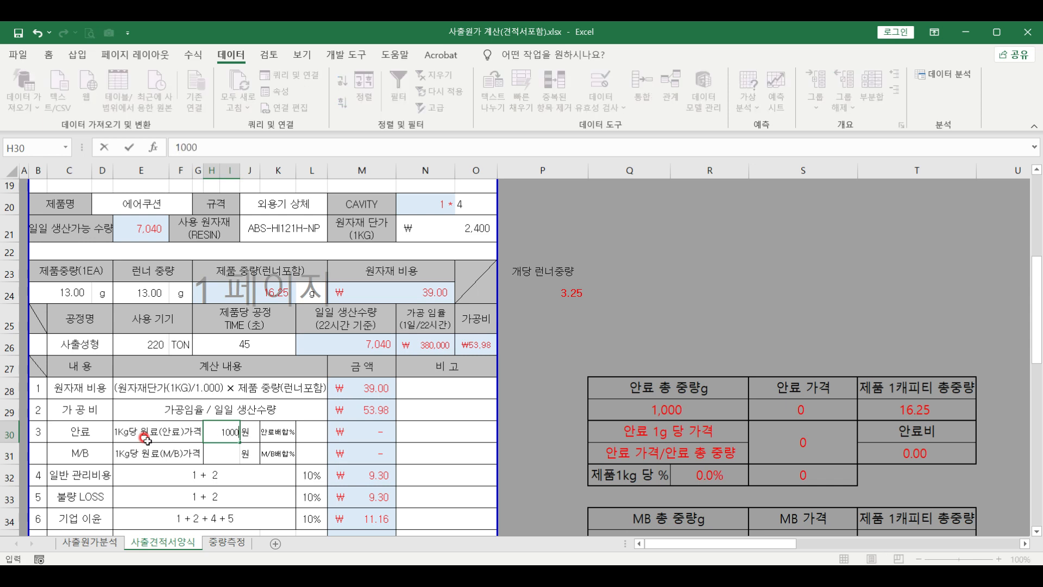
pyautogui.press('Return')
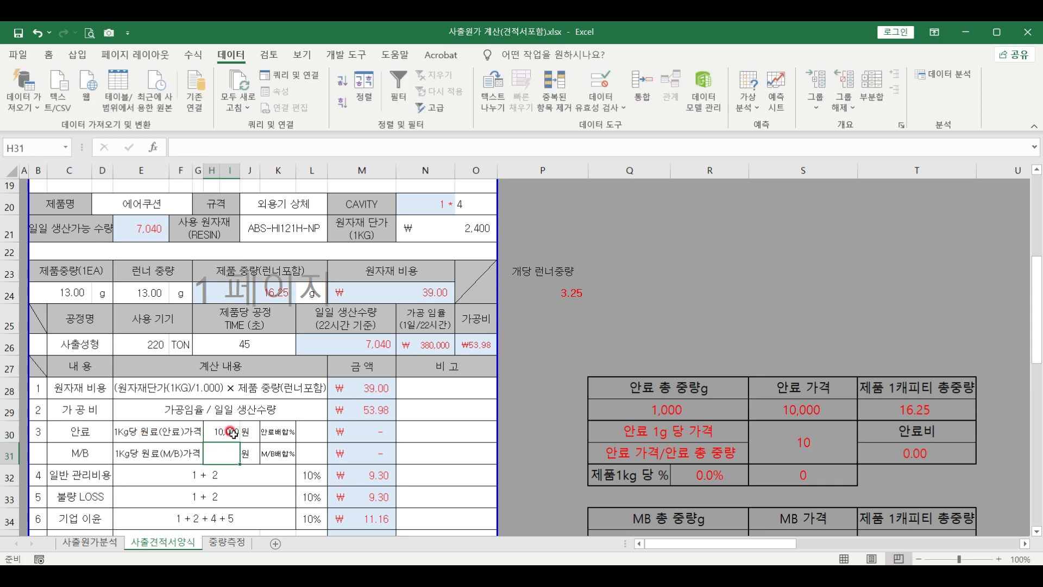
# - Set the pigment mixing ratio in L30 to 3%, and clear the pigment price and ratio from row 30 again
pyautogui.click(280, 432)
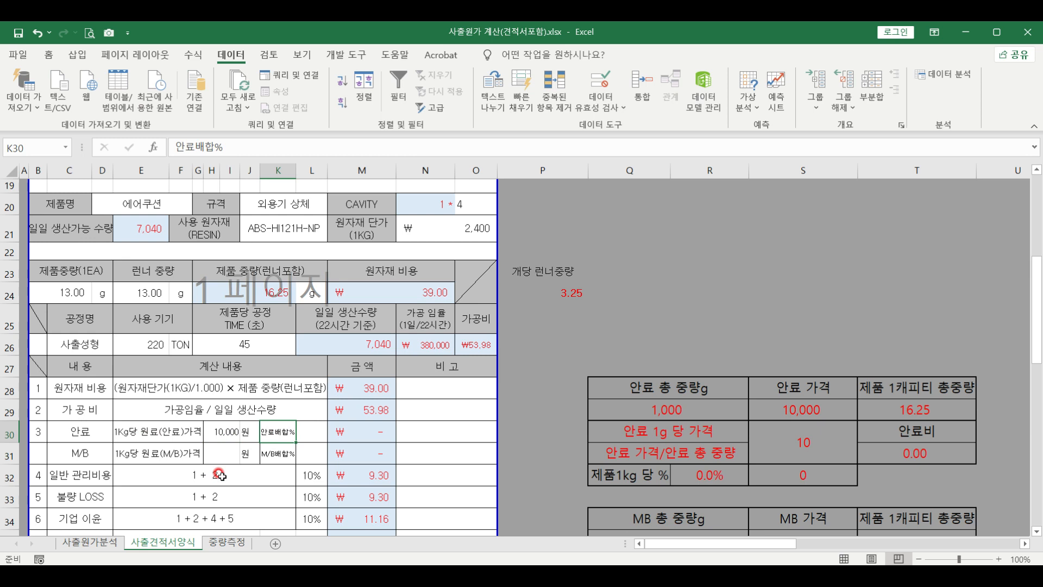
pyautogui.press('Right')
pyautogui.write('3')
pyautogui.press('Return')
pyautogui.press('Up')
pyautogui.press('Right')
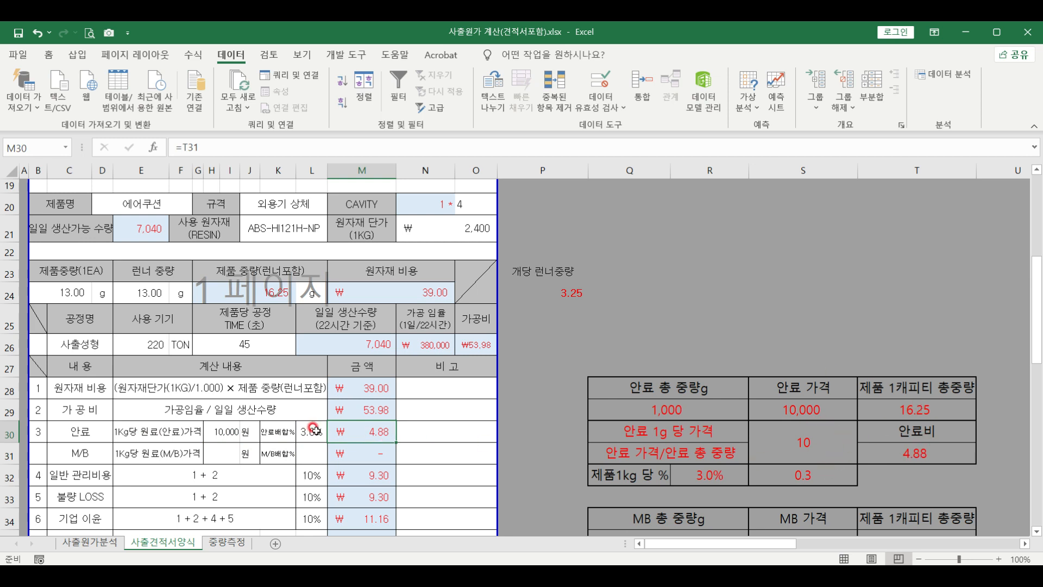
pyautogui.click(217, 432)
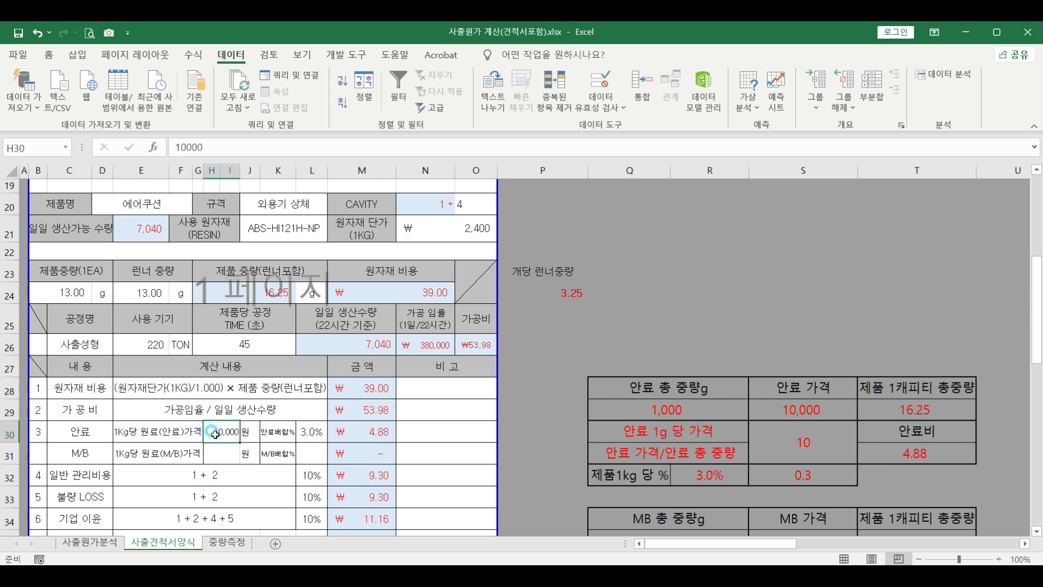
pyautogui.press('Delete')
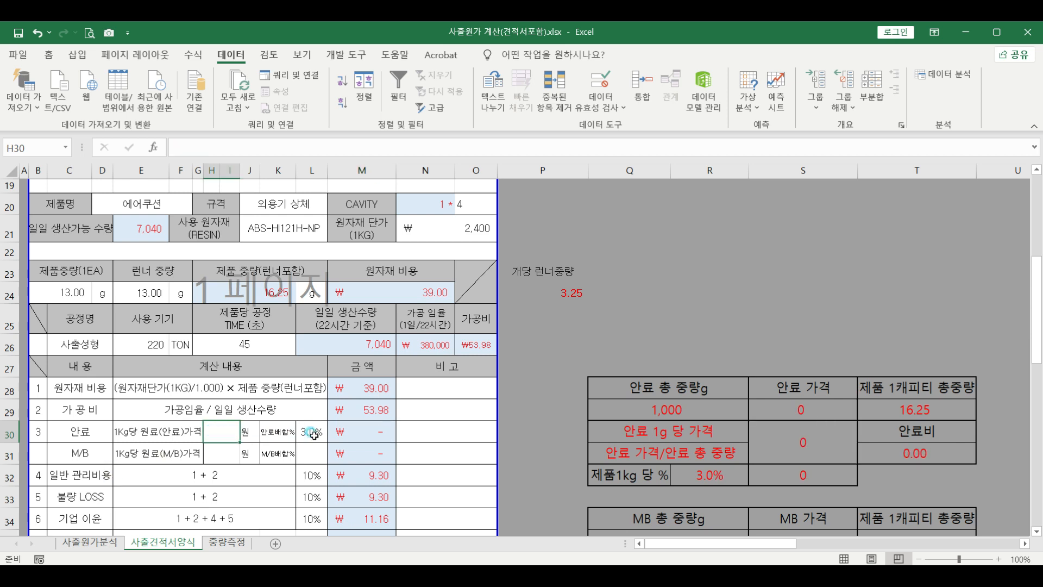
# - Enter 4,500 won as the M/B price per kg in H31 and 3% as the M/B mixing ratio in L31
pyautogui.click(220, 454)
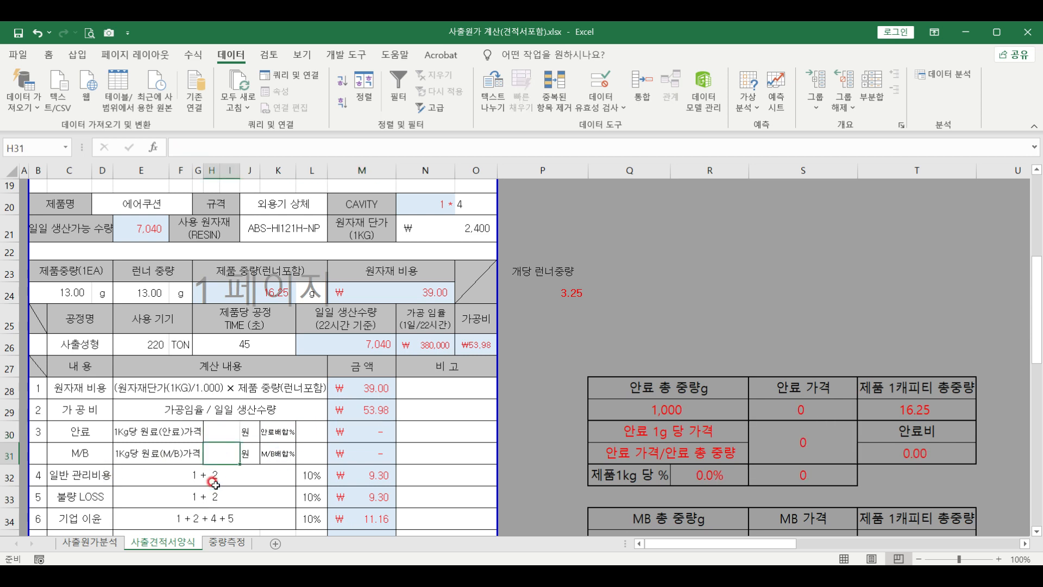
pyautogui.write('4,500')
pyautogui.press('Tab')
pyautogui.press('Tab')
pyautogui.press('Tab')
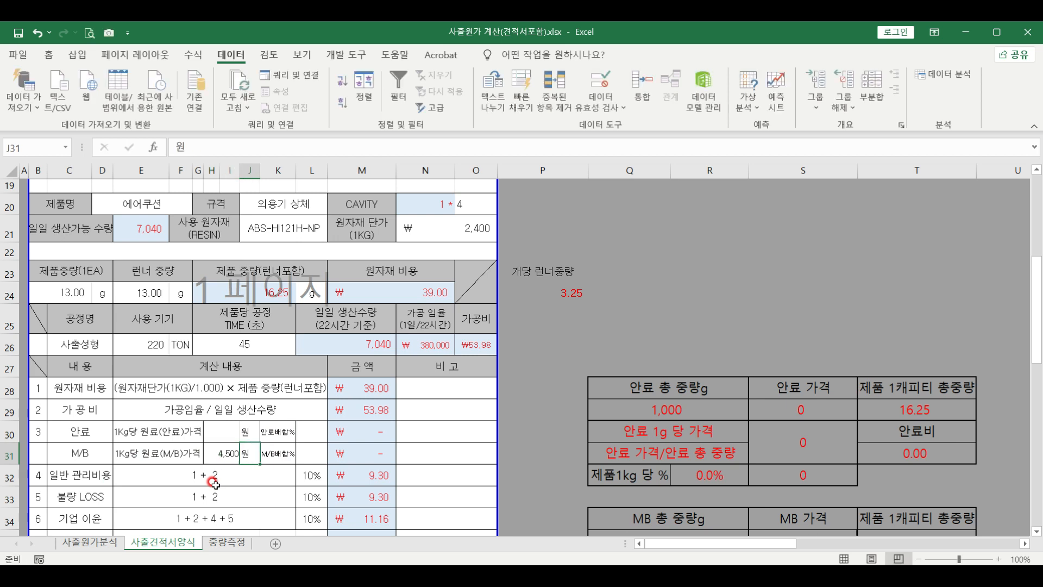
pyautogui.write('3')
pyautogui.press('Return')
# - Check the overhead, defect loss and profit rows, and enter 5 won as the gate finishing cost (케이트 사상) in K35
pyautogui.scroll(-3, 325, 400)
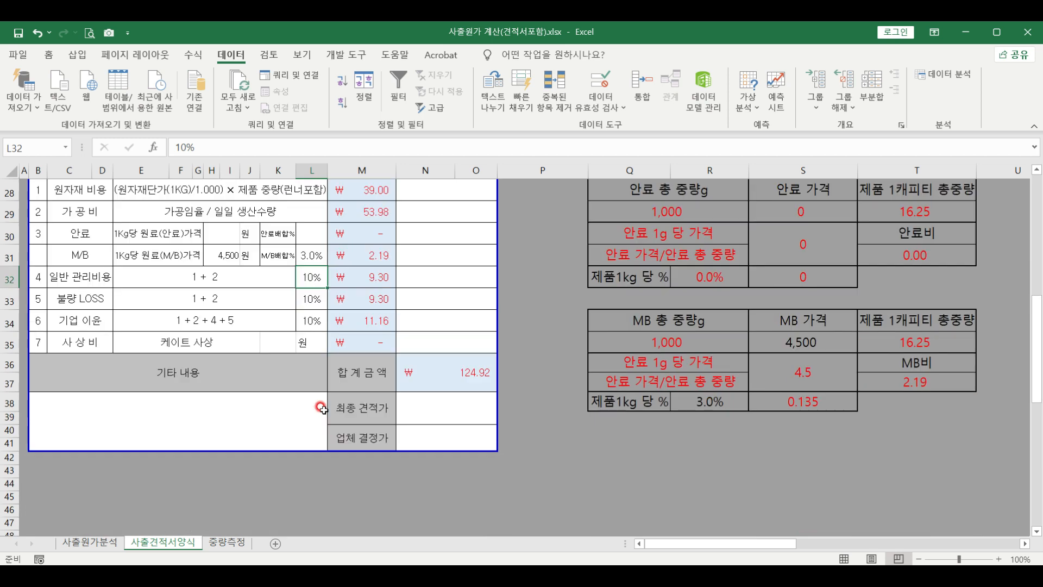
pyautogui.scroll(2, 326, 403)
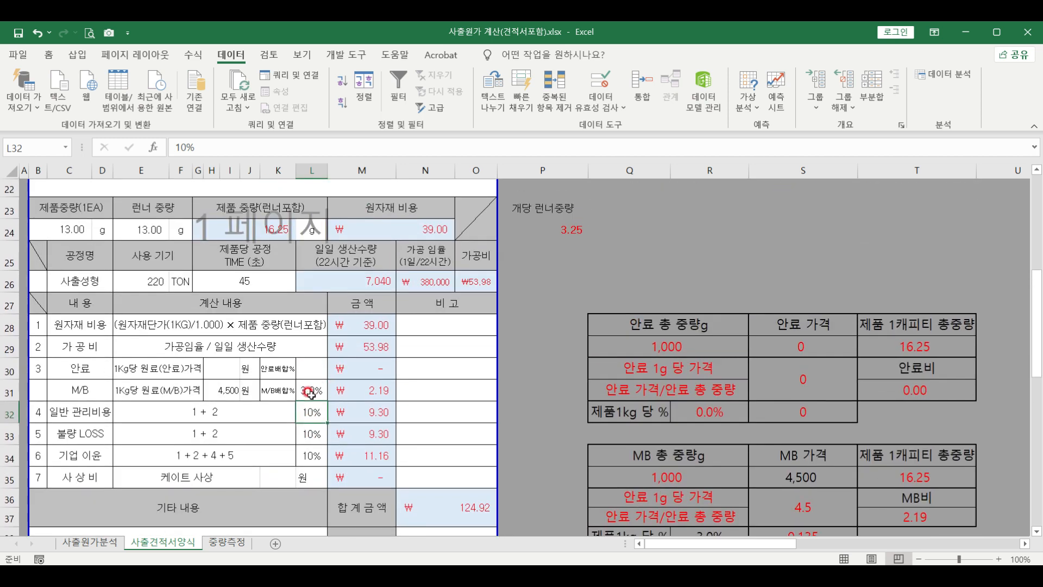
pyautogui.click(60, 412)
pyautogui.click(65, 435)
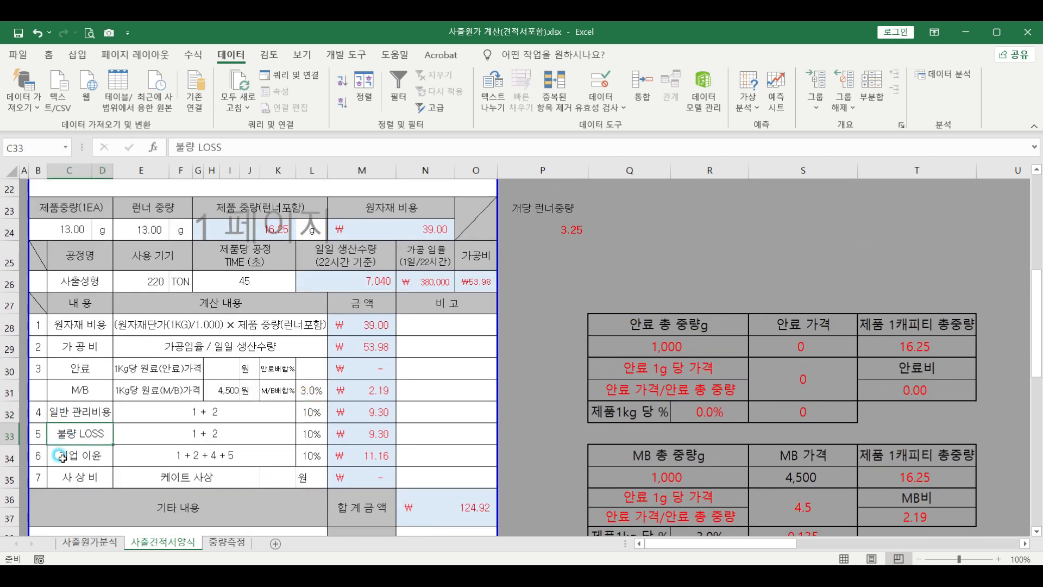
pyautogui.click(59, 454)
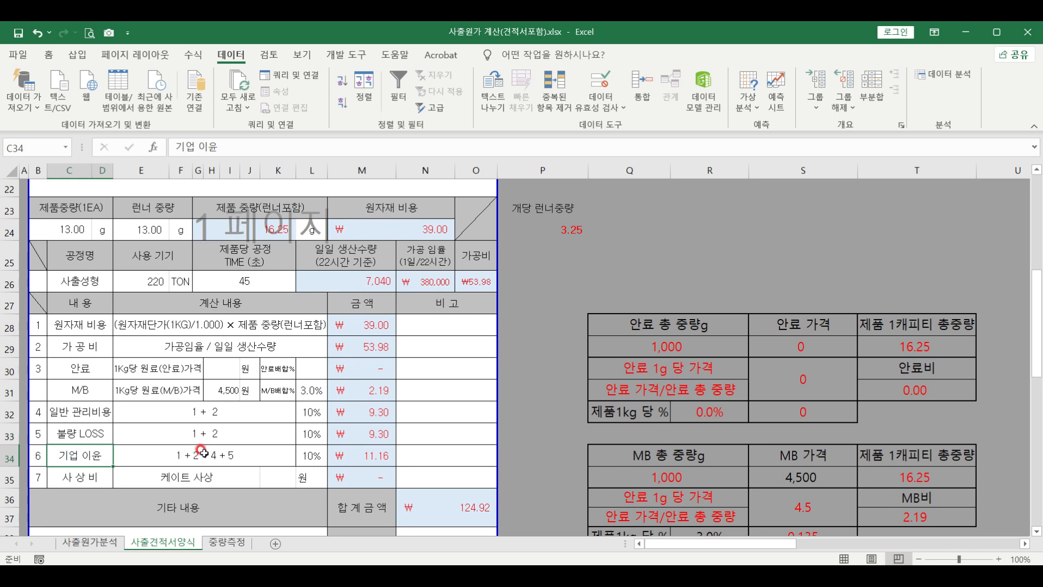
pyautogui.click(83, 478)
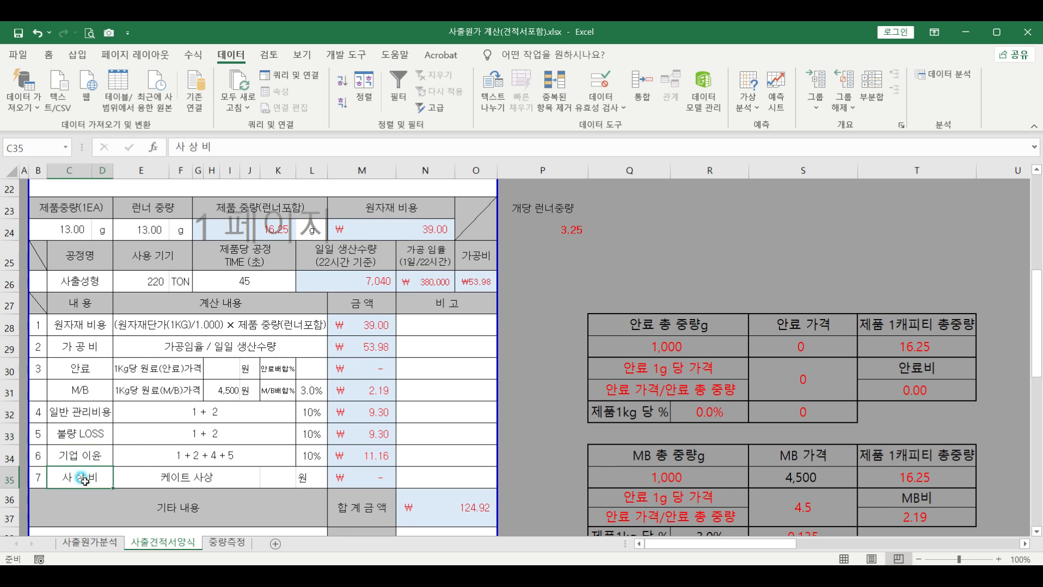
pyautogui.click(262, 485)
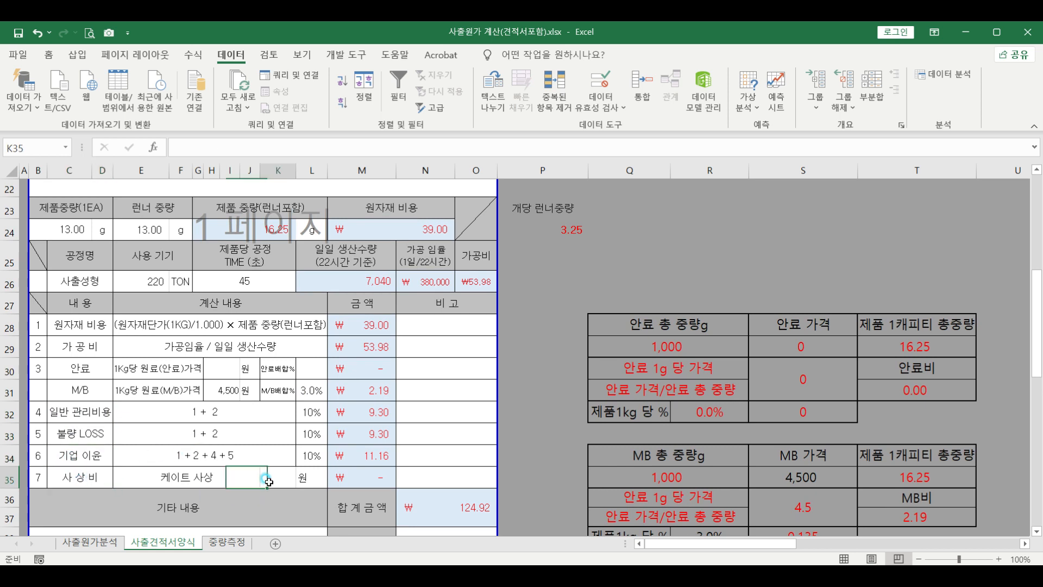
pyautogui.write('5')
pyautogui.click(267, 511)
pyautogui.scroll(-1, 261, 435)
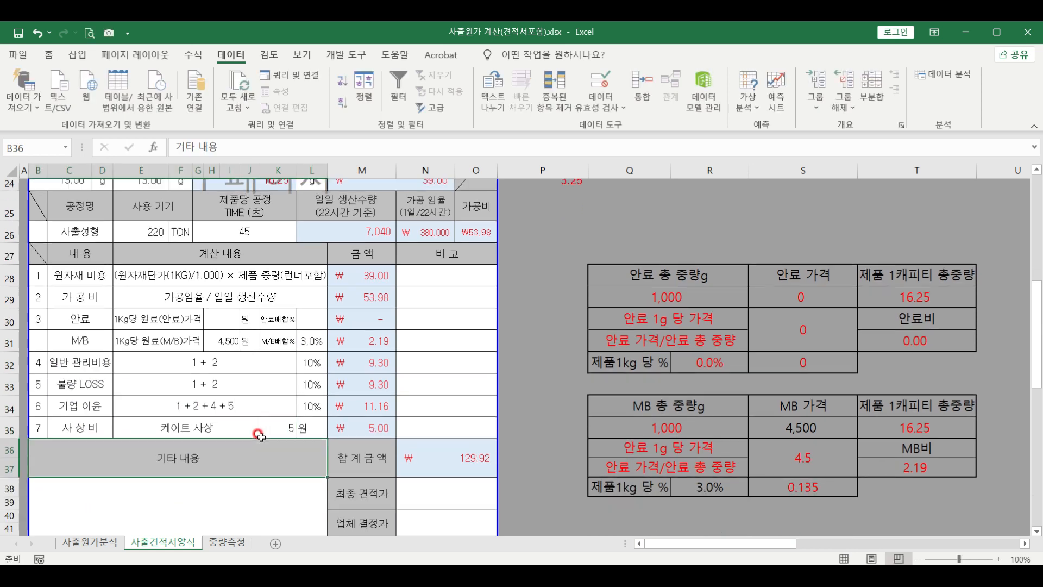
# - Examine the total amount formula in N36 and review the quotation from its header down to the cost breakdown
pyautogui.click(462, 458)
pyautogui.scroll(3, 280, 450)
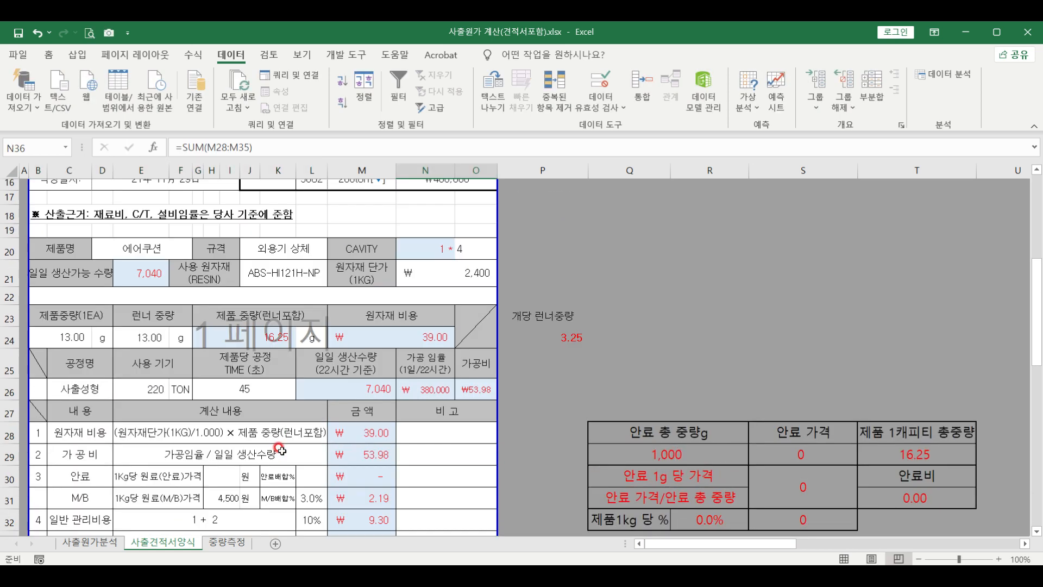
pyautogui.scroll(3, 280, 451)
pyautogui.scroll(2, 282, 449)
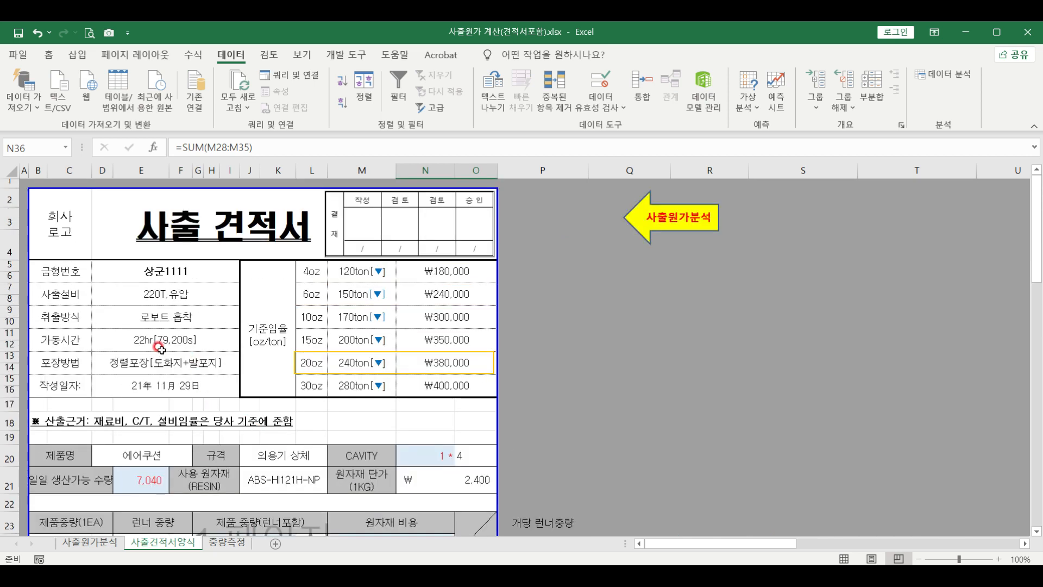
pyautogui.scroll(-3, 159, 348)
pyautogui.scroll(-2, 93, 416)
pyautogui.scroll(-2, 93, 416)
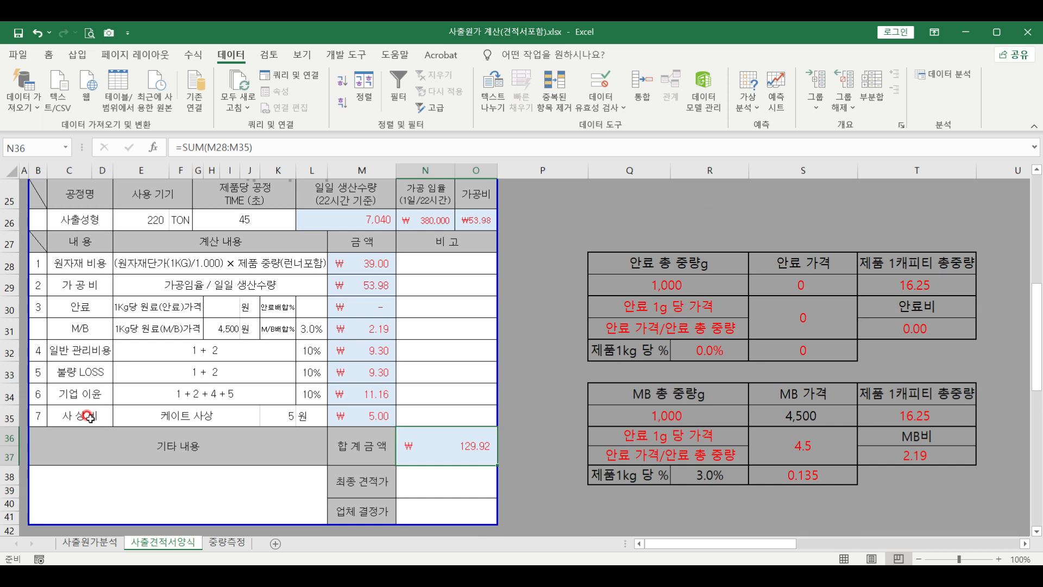
# - Enter the note "사출작업표준서,검사기준서에 준하여 작업함." in the other-contents box at B38
pyautogui.click(117, 491)
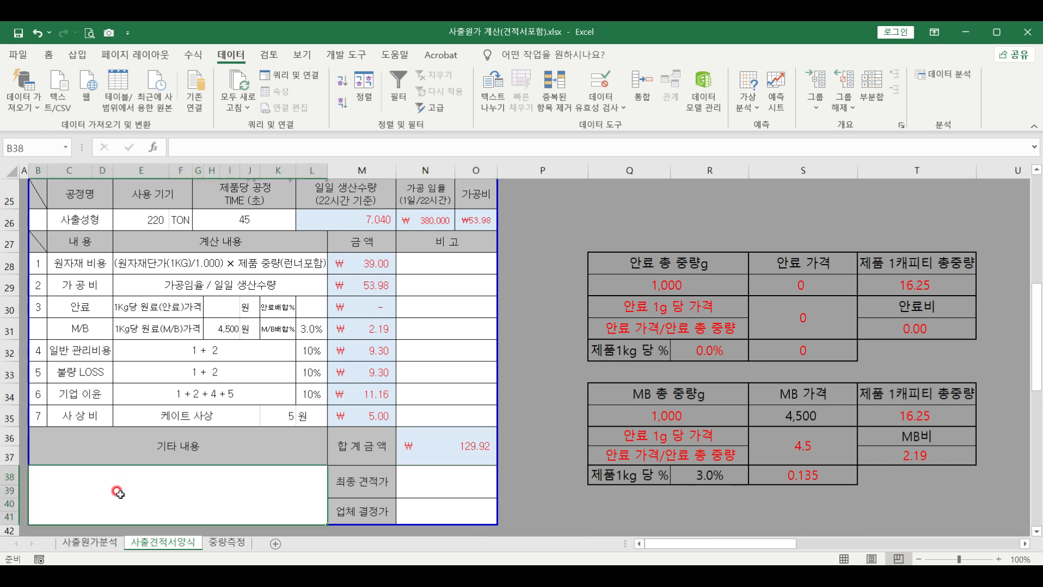
pyautogui.write('tk')
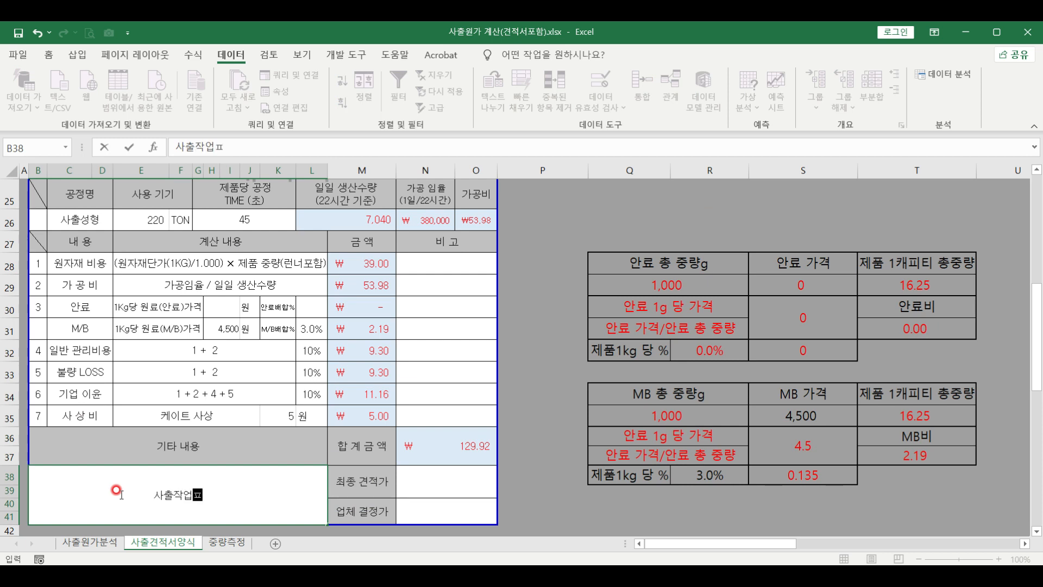
pyautogui.write('표준서,검')
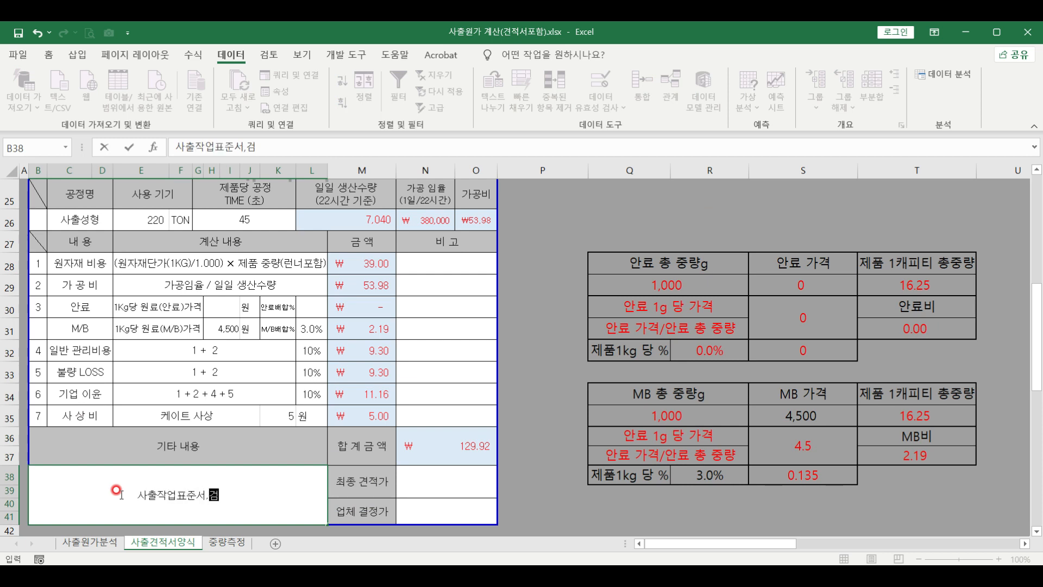
pyautogui.write('사기준서에 준하')
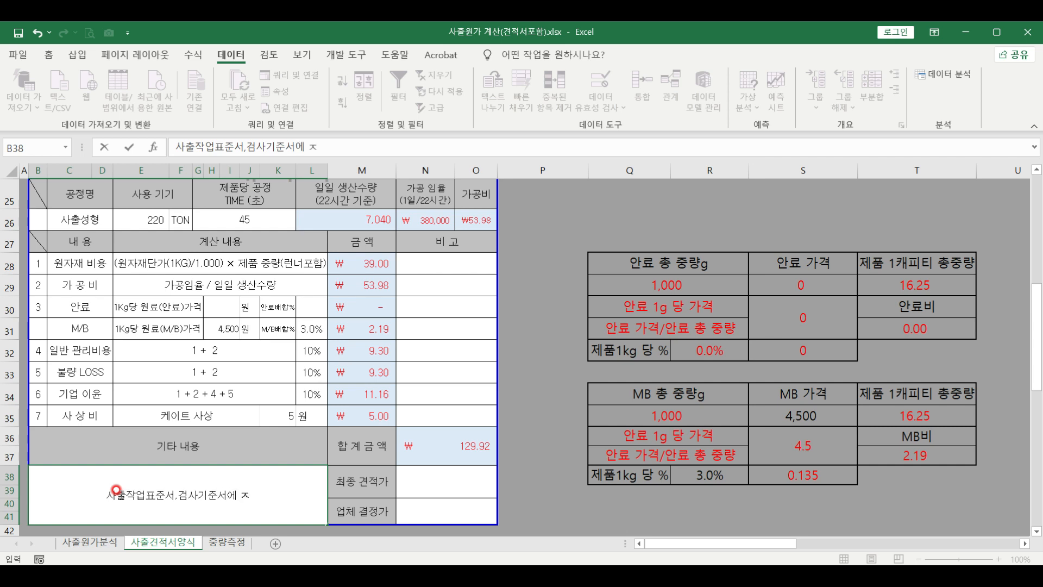
pyautogui.write('여 ㅈ')
pyautogui.write('작업함.')
pyautogui.press('Return')
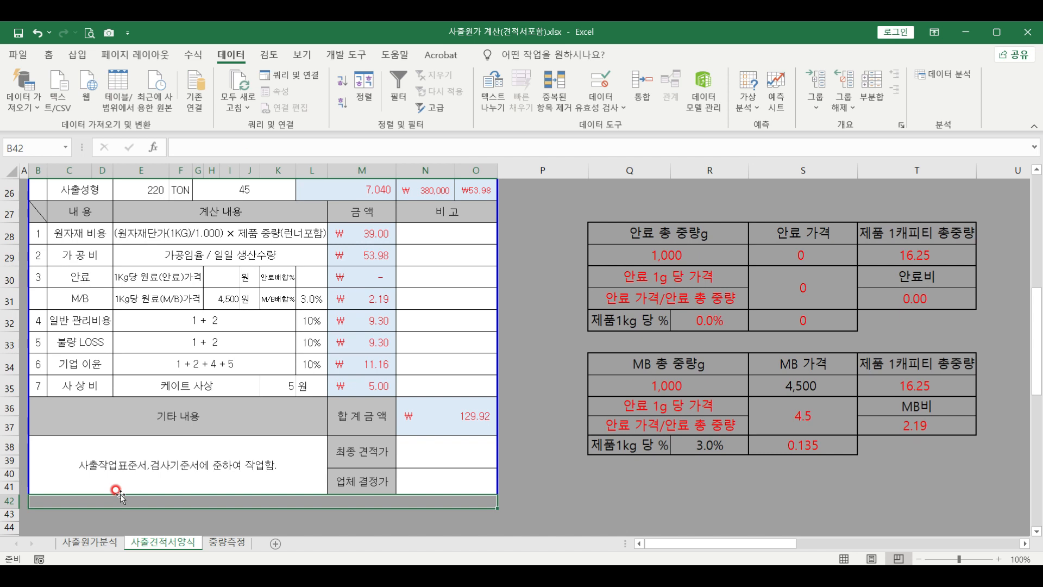
# - Align the note in B38 to the left and top of its cell
pyautogui.click(116, 491)
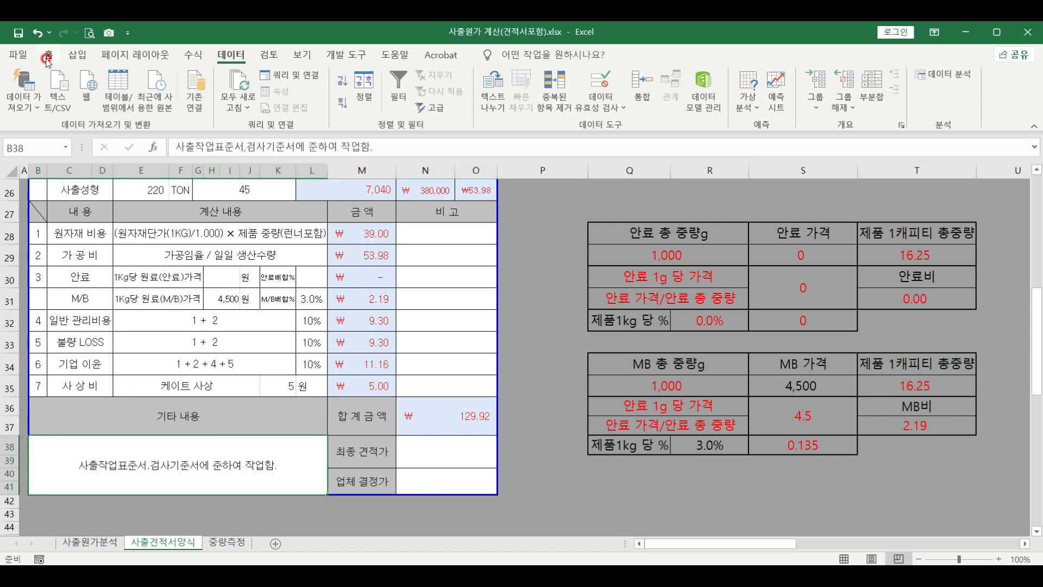
pyautogui.scroll(4, 270, 207)
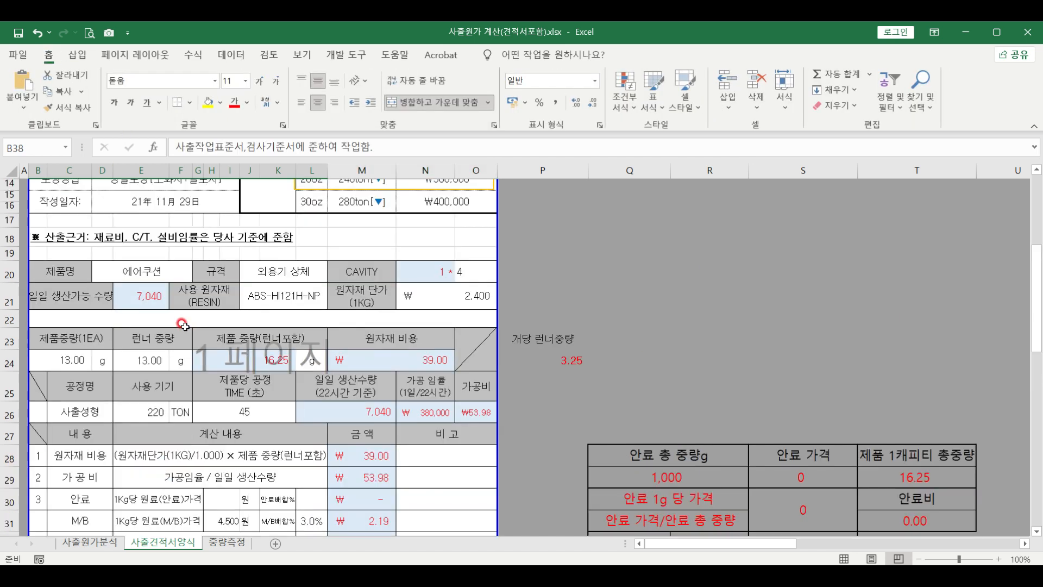
pyautogui.click(298, 104)
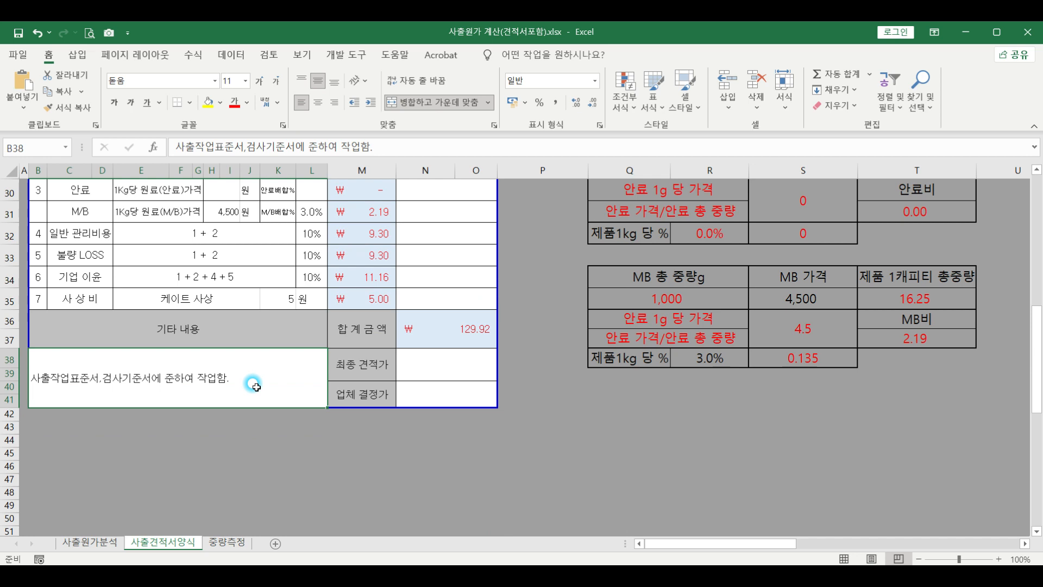
pyautogui.click(302, 80)
# - Draw a rounded rectangle about 2.6 cm high and 2.39 cm wide over the company logo cell B2 in the quotation header
pyautogui.scroll(10, 257, 292)
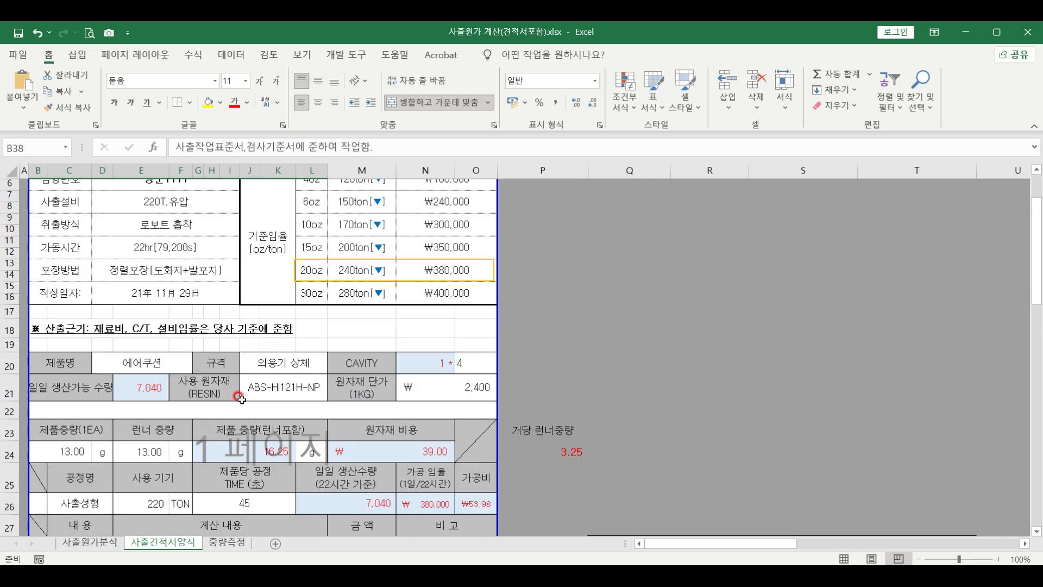
pyautogui.click(133, 342)
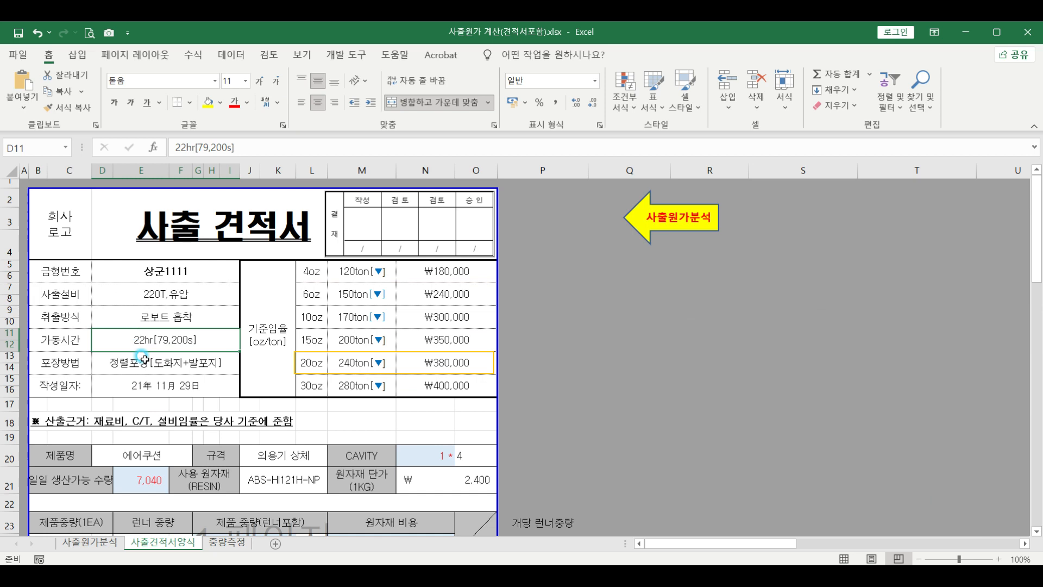
pyautogui.moveTo(136, 339); pyautogui.dragTo(60, 232)
pyautogui.click(74, 60)
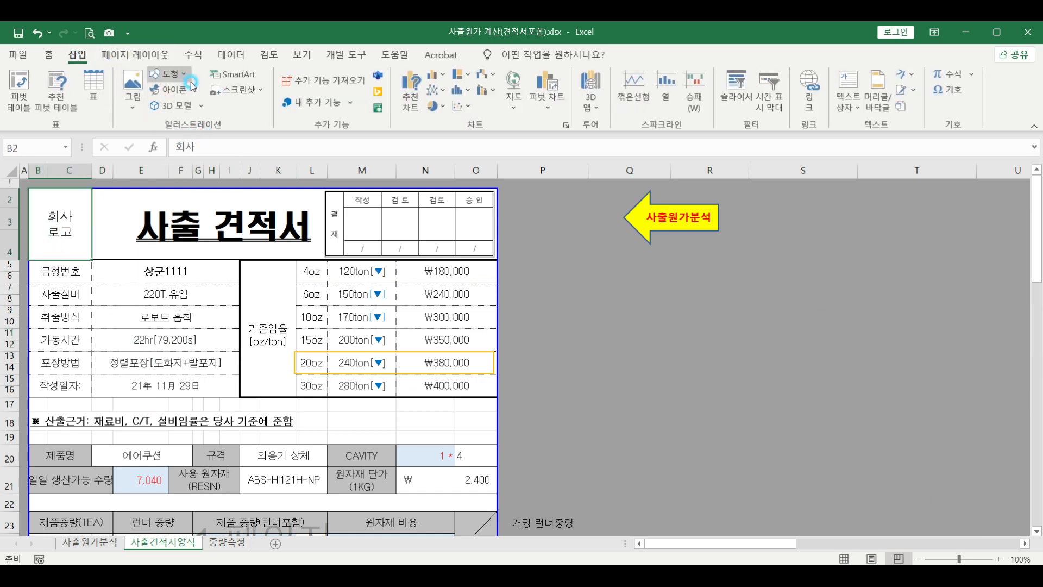
pyautogui.click(192, 85)
pyautogui.click(225, 111)
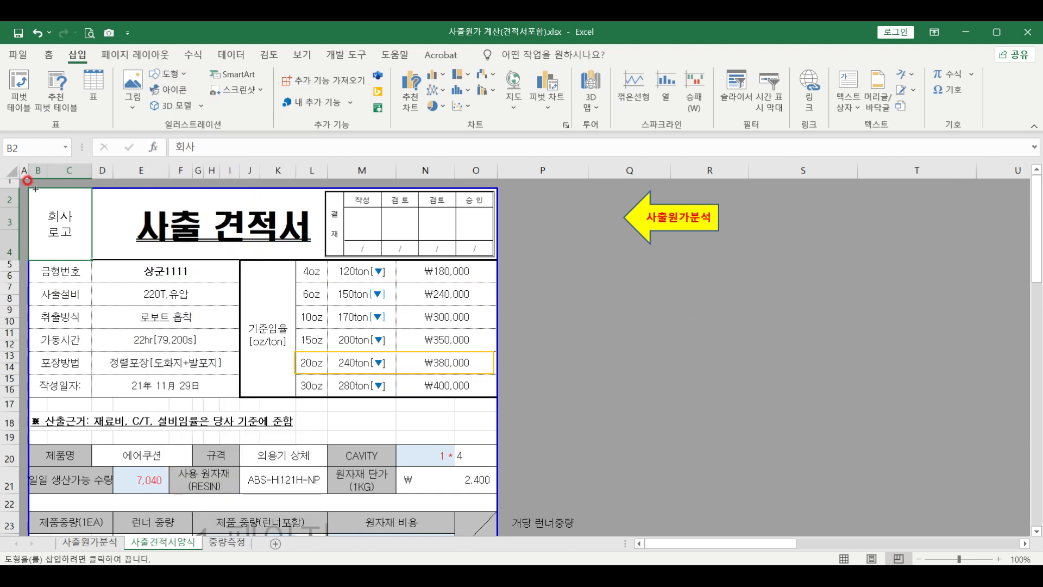
pyautogui.moveTo(26, 190); pyautogui.dragTo(92, 258)
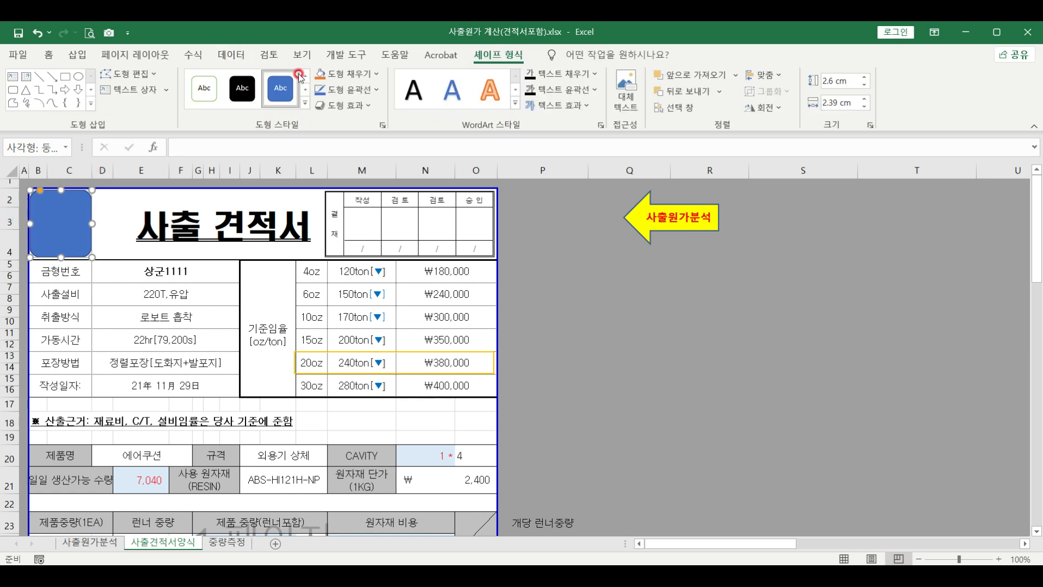
# - Fill the rounded rectangle over the logo cell with the picture 상군티비.jpg from the desktop
pyautogui.click(351, 73)
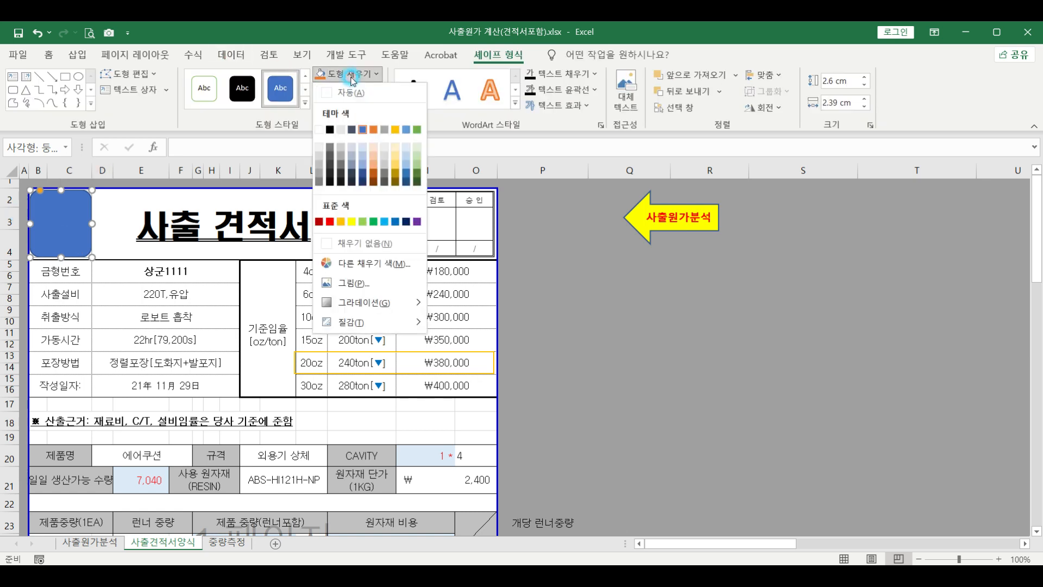
pyautogui.click(361, 282)
pyautogui.click(413, 279)
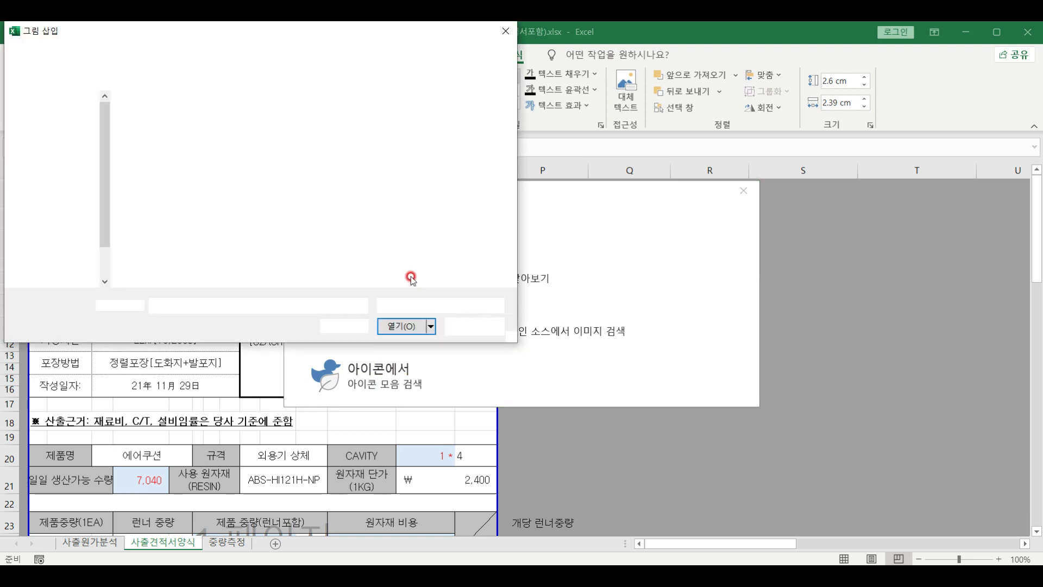
pyautogui.click(43, 125)
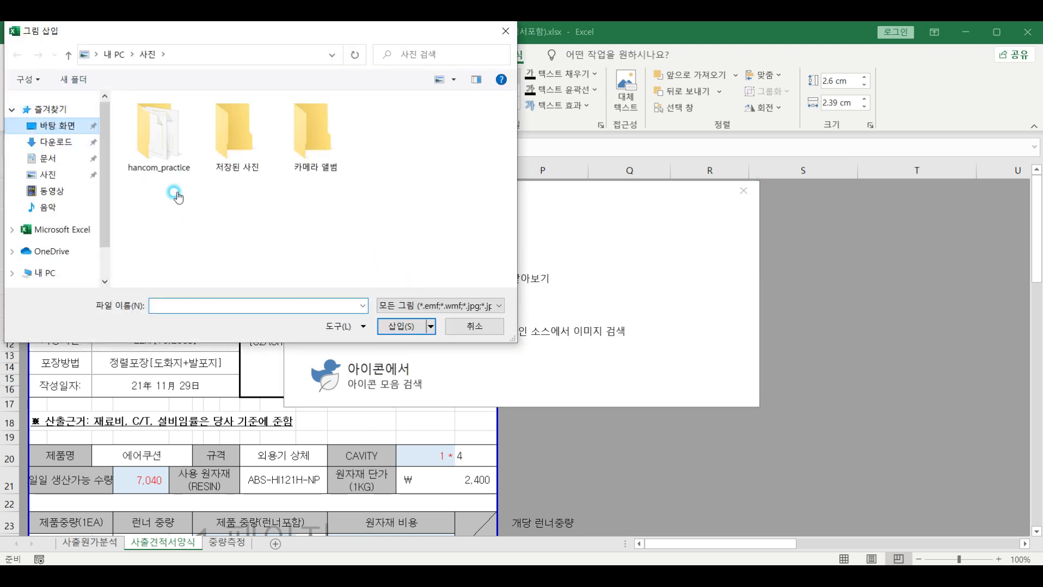
pyautogui.click(138, 135)
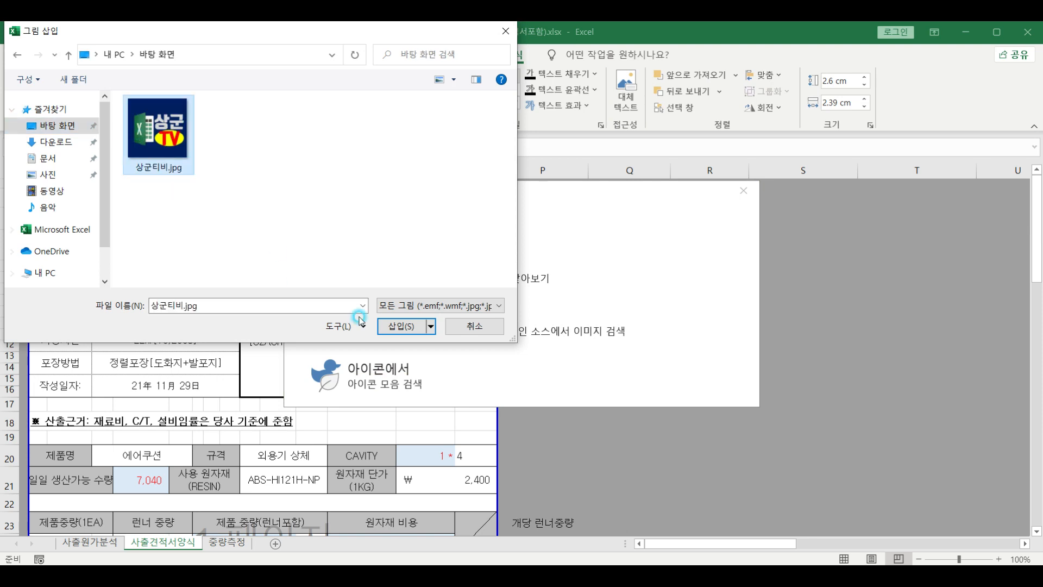
pyautogui.click(387, 327)
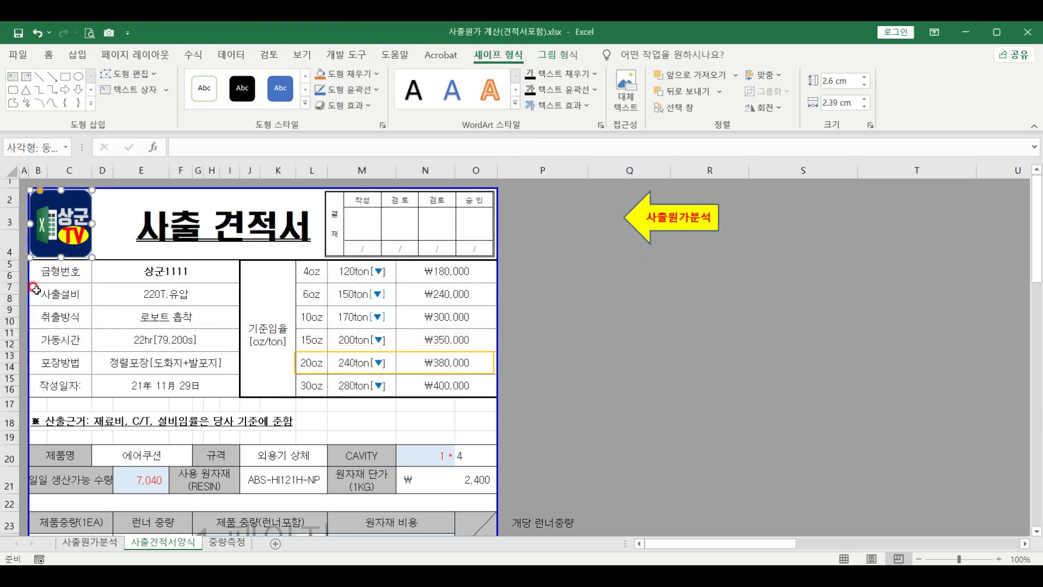
pyautogui.click(143, 311)
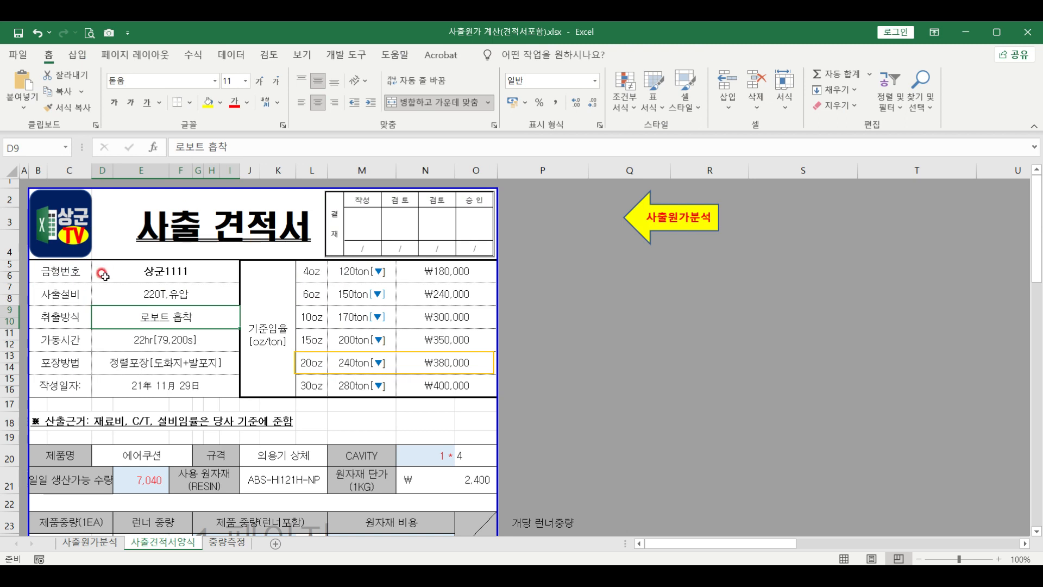
# - Add a custom page footer with TEL and the phone number in the left section and "상군TV" in the right section
pyautogui.click(135, 55)
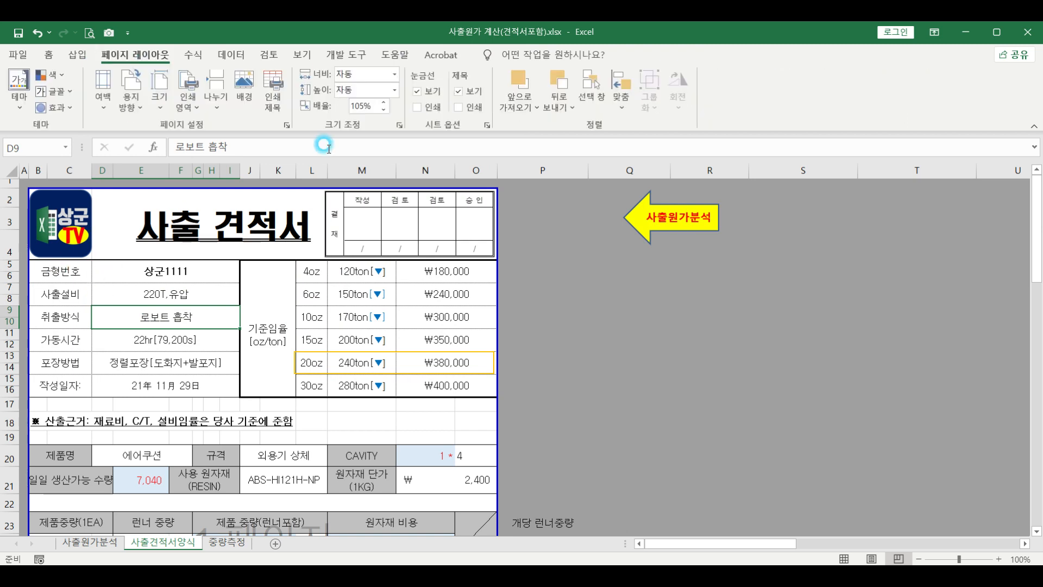
pyautogui.click(286, 125)
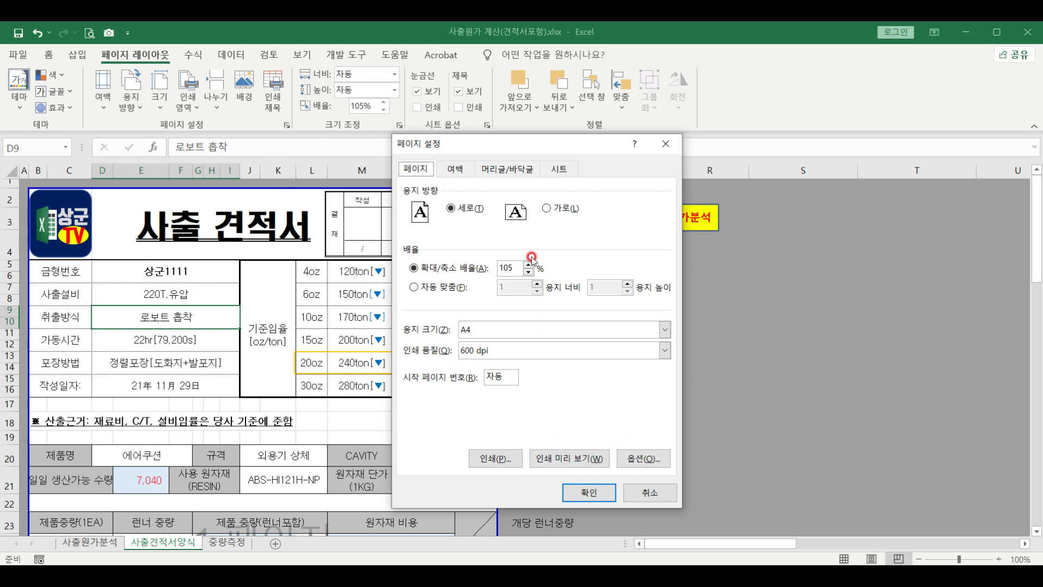
pyautogui.click(506, 169)
pyautogui.click(572, 283)
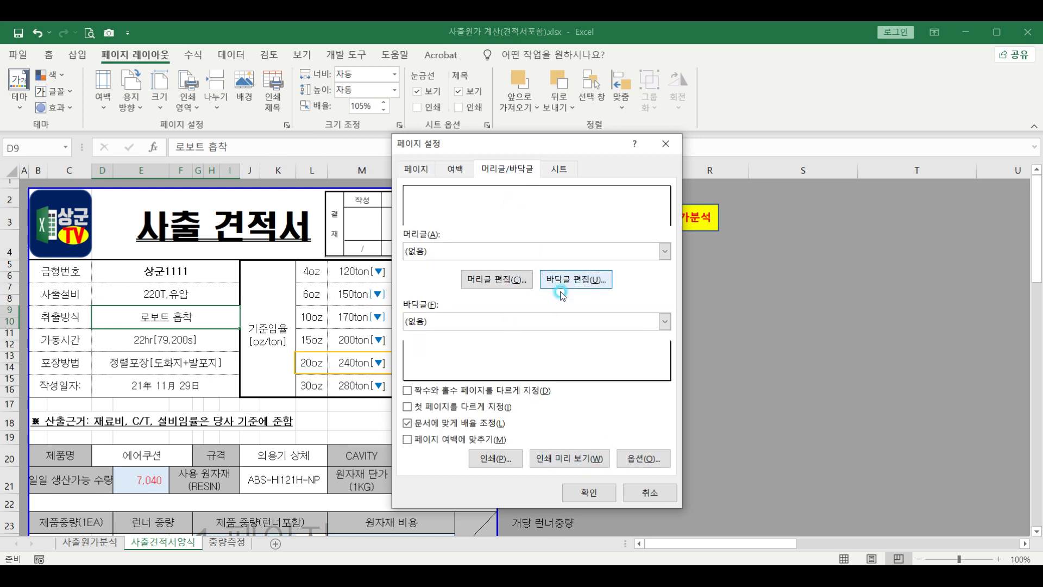
pyautogui.click(320, 377)
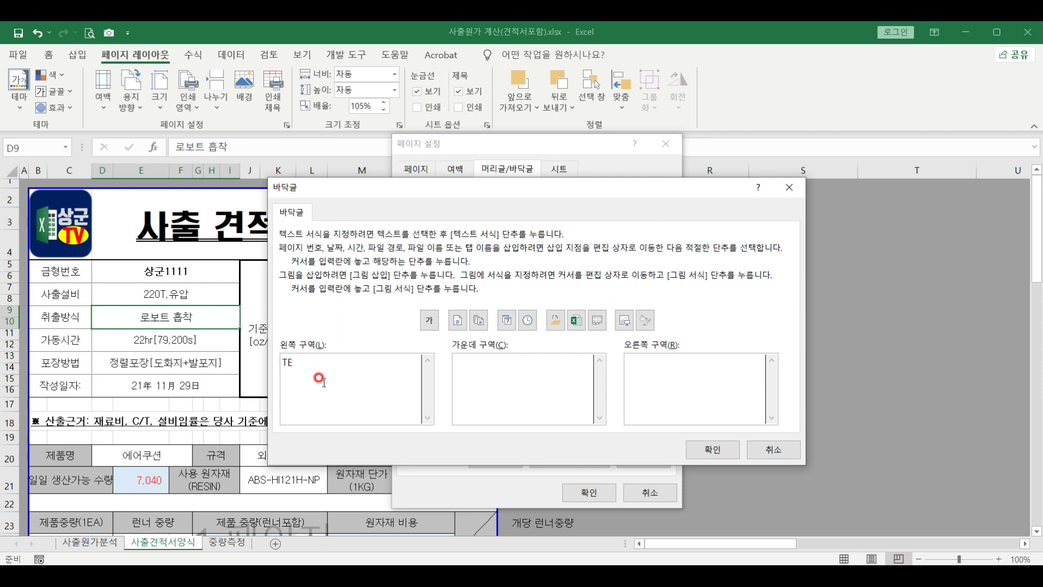
pyautogui.write('TEL 000-000-0000')
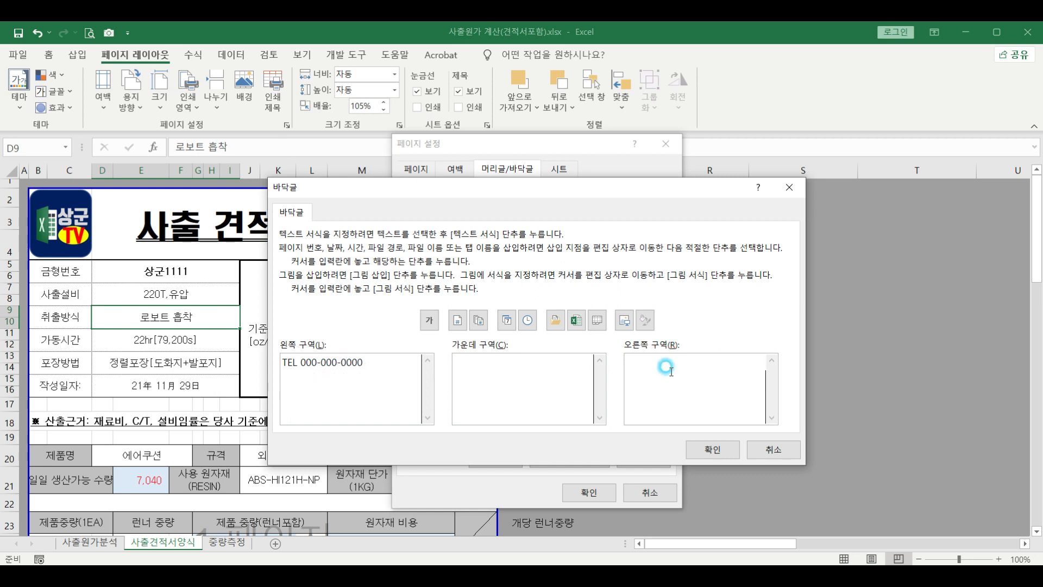
pyautogui.write('고')
pyautogui.press('BackSpace')
pyautogui.press('BackSpace')
pyautogui.click(713, 449)
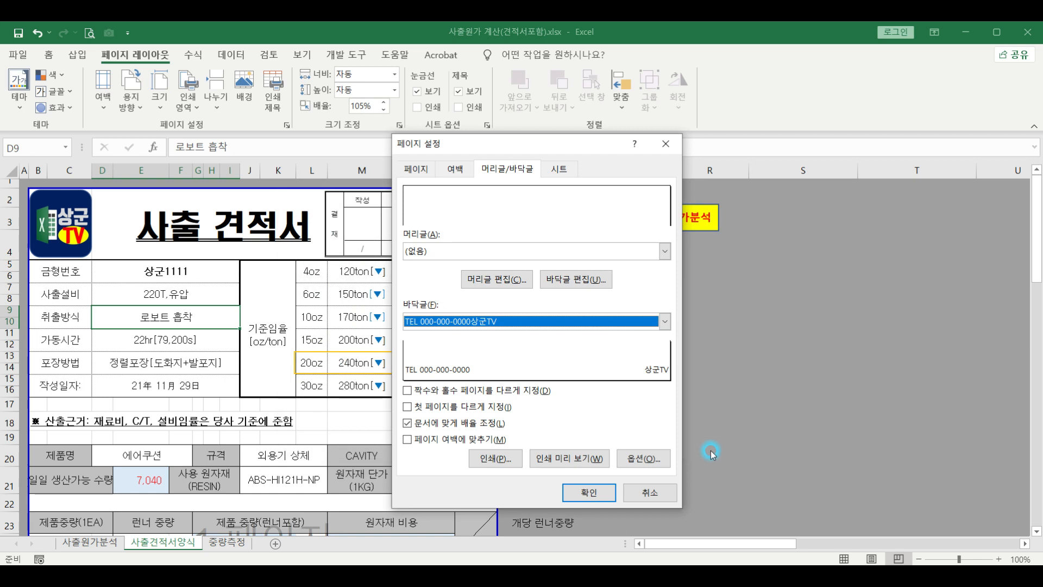
# - Preview the printed quotation page with its logo and footer, and return to the sheet
pyautogui.click(542, 458)
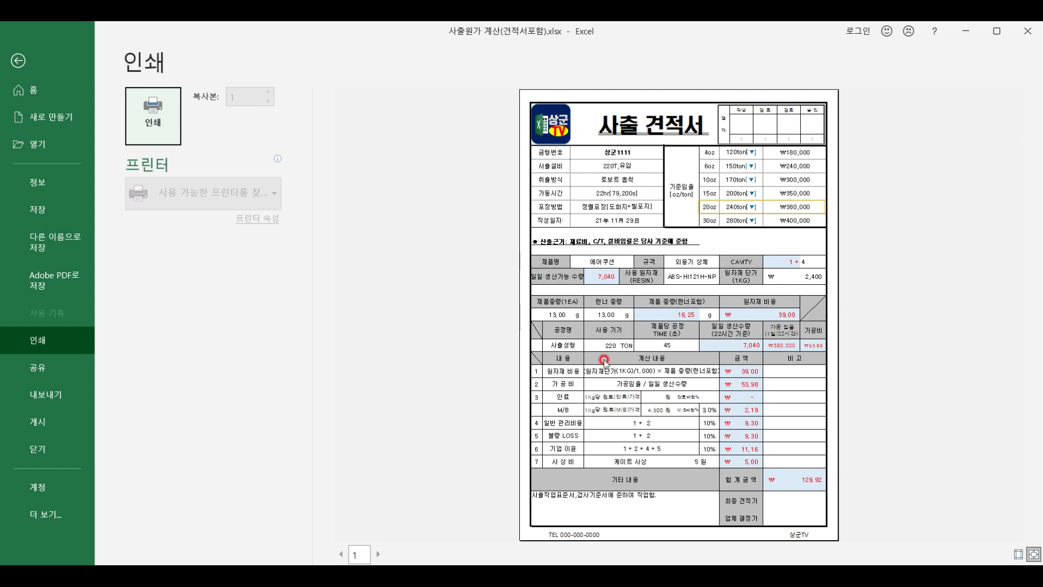
pyautogui.click(11, 65)
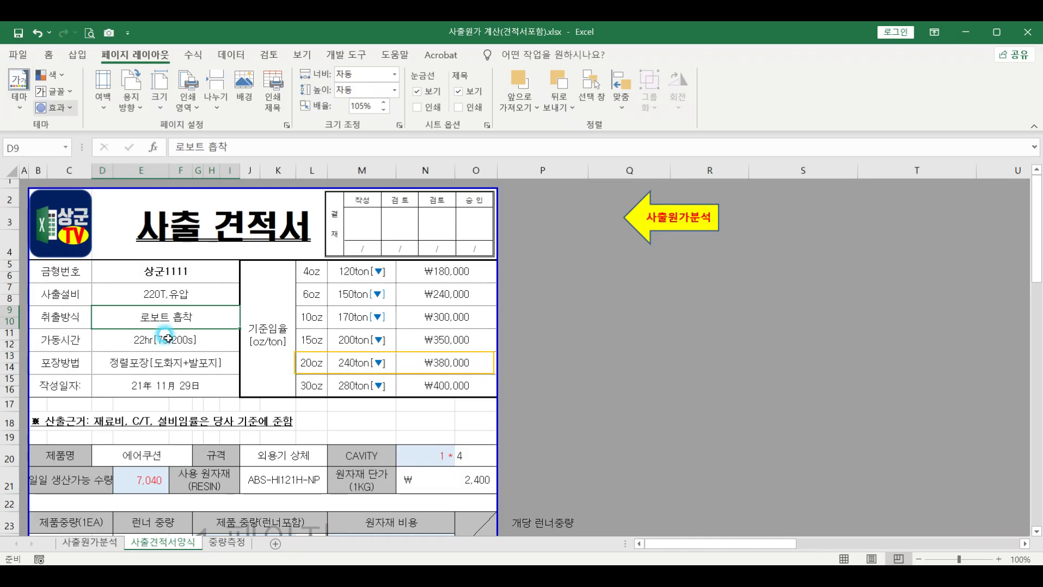
pyautogui.click(542, 345)
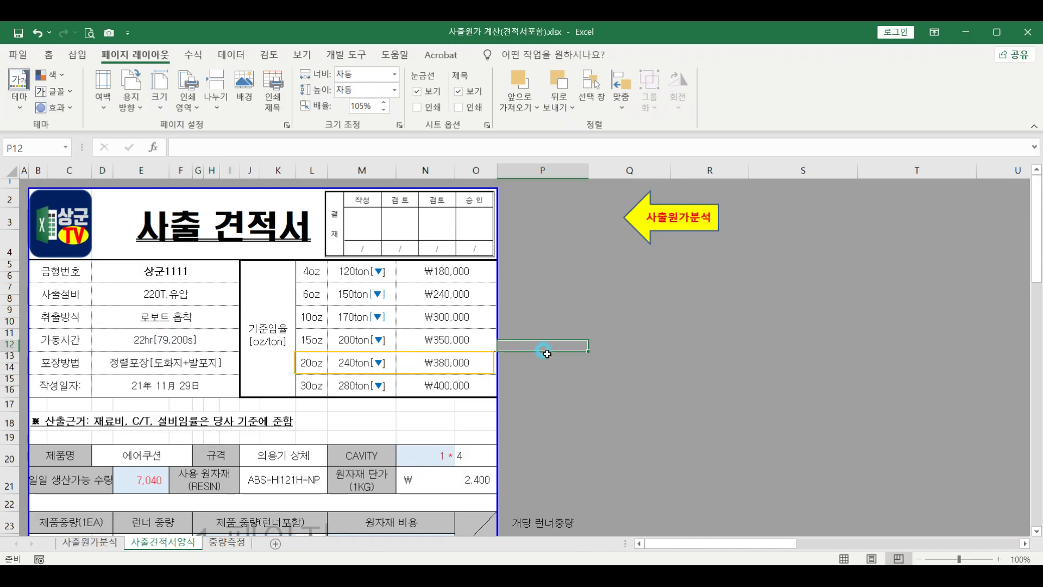
# - Review the 중량측정 sheet and, on 사출원가분석, the calculation outline, working-time table, machine rate table and material price table
pyautogui.click(212, 544)
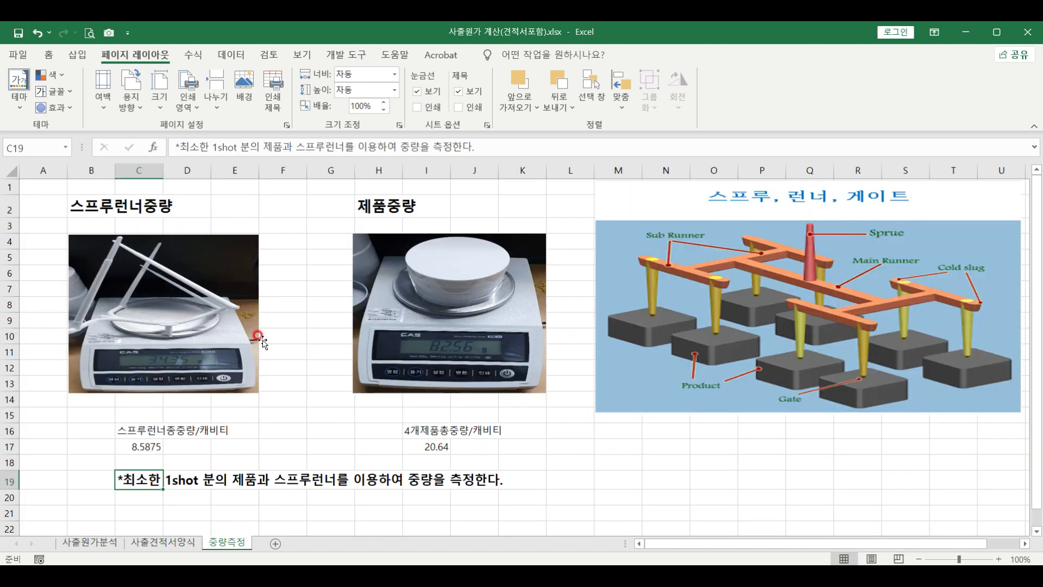
pyautogui.click(178, 543)
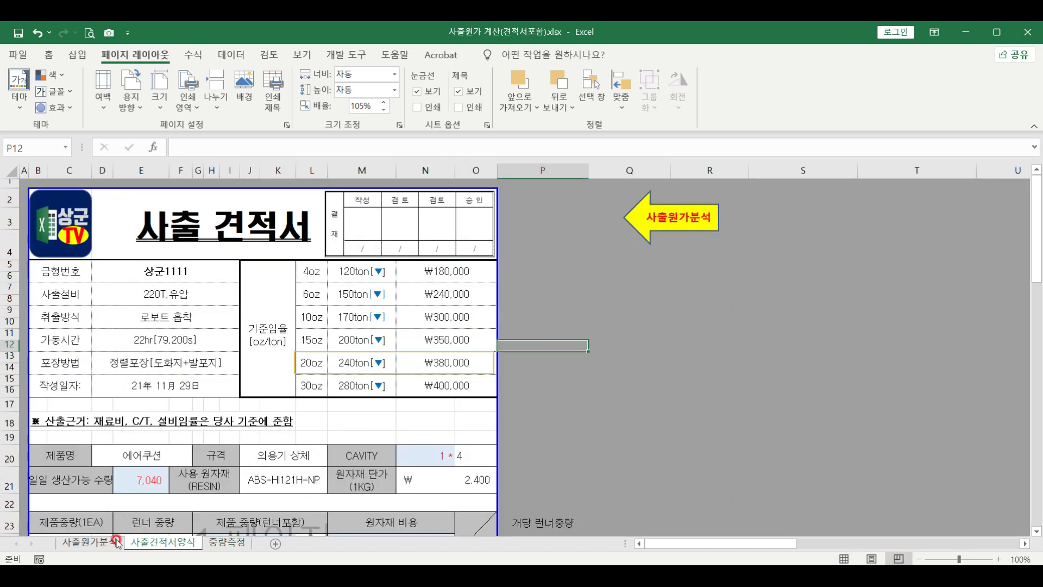
pyautogui.click(110, 544)
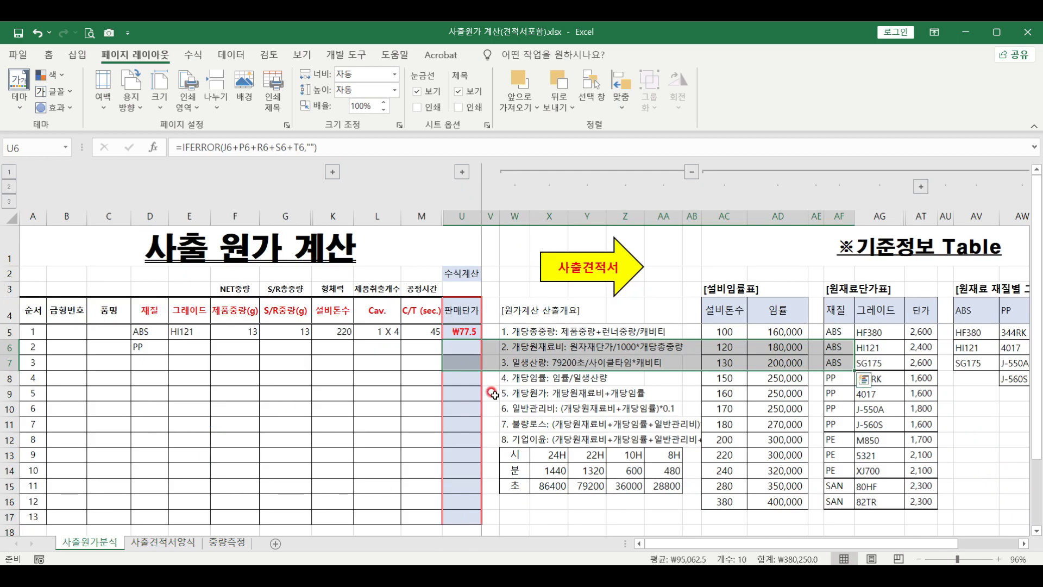
pyautogui.moveTo(523, 313); pyautogui.dragTo(530, 390)
pyautogui.click(540, 364)
pyautogui.moveTo(576, 455); pyautogui.dragTo(592, 486)
pyautogui.moveTo(727, 330); pyautogui.dragTo(787, 505)
pyautogui.moveTo(888, 315); pyautogui.dragTo(895, 389)
pyautogui.moveTo(831, 331); pyautogui.dragTo(924, 503)
pyautogui.click(860, 384)
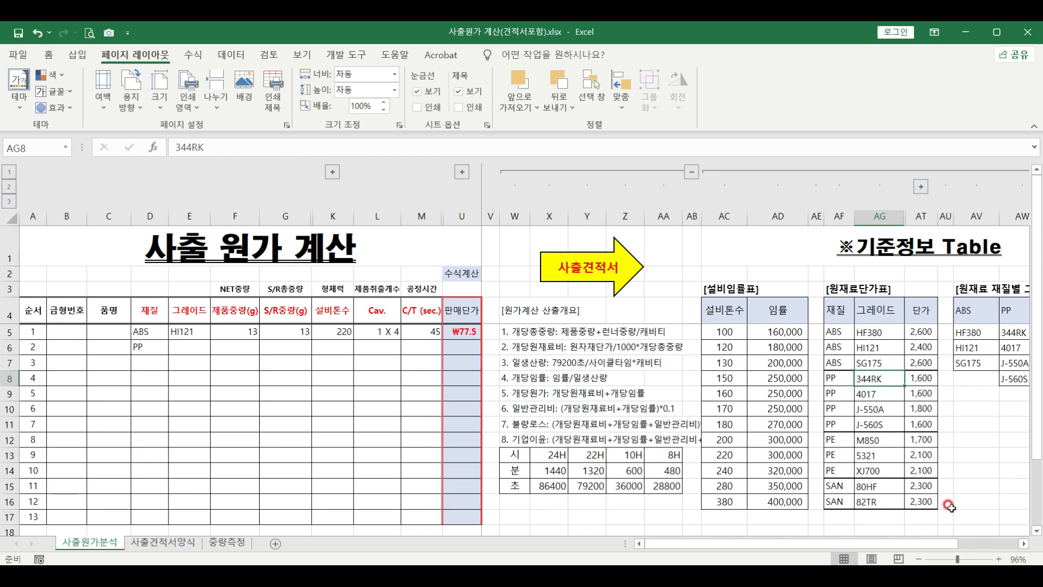
# - Convert the machine rate range AC4:AD16 into an Excel table with headers, and check the machine tonnage choices in K5
pyautogui.moveTo(716, 307); pyautogui.dragTo(780, 500)
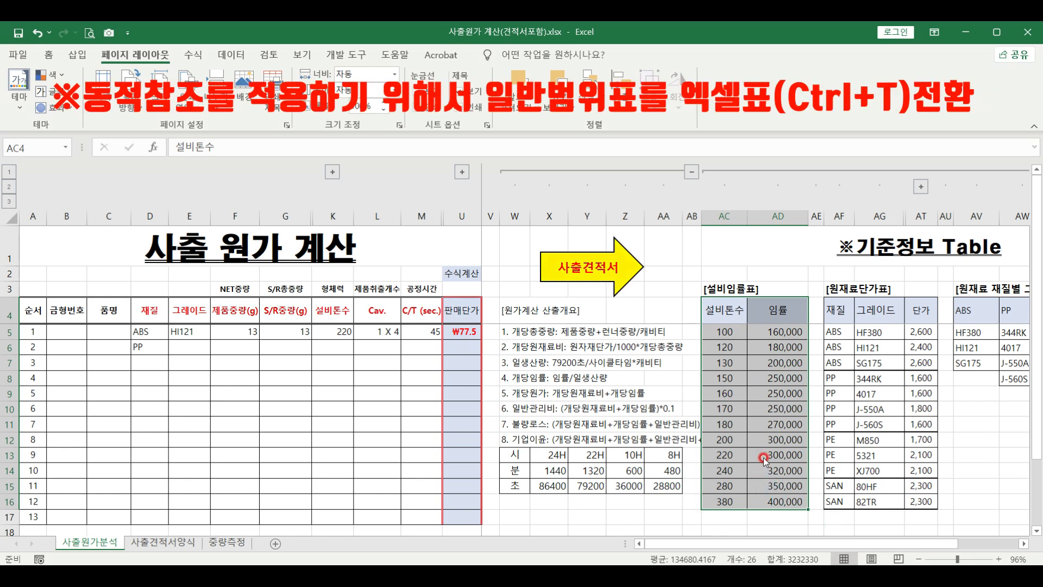
pyautogui.hotkey('ctrl', 't')
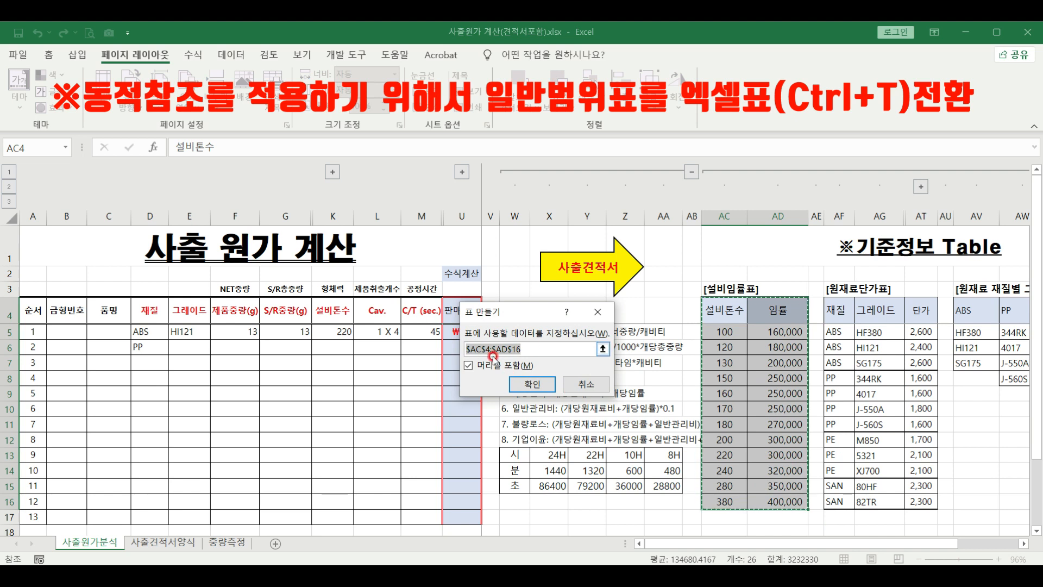
pyautogui.click(532, 384)
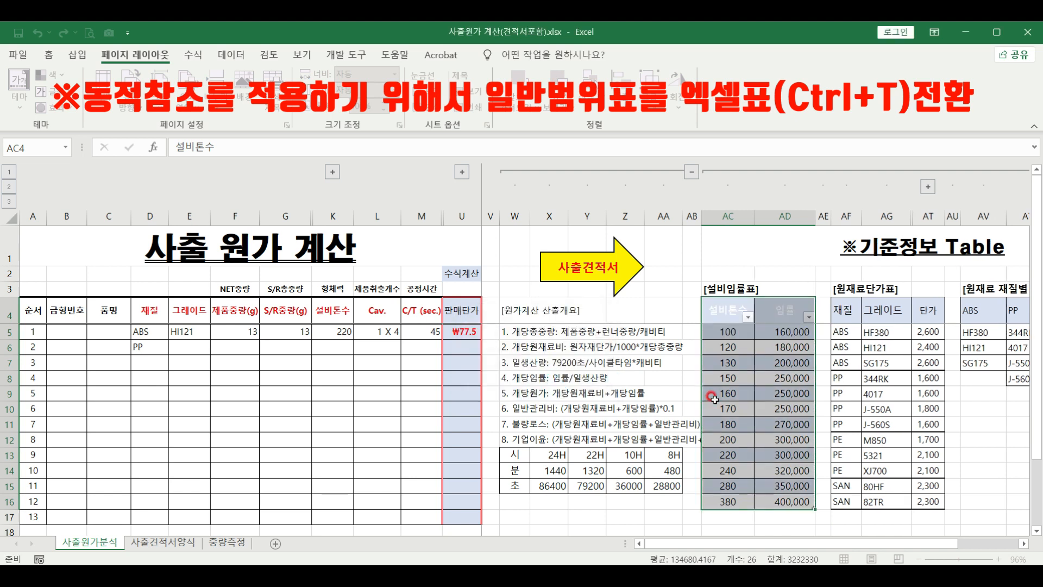
pyautogui.click(733, 364)
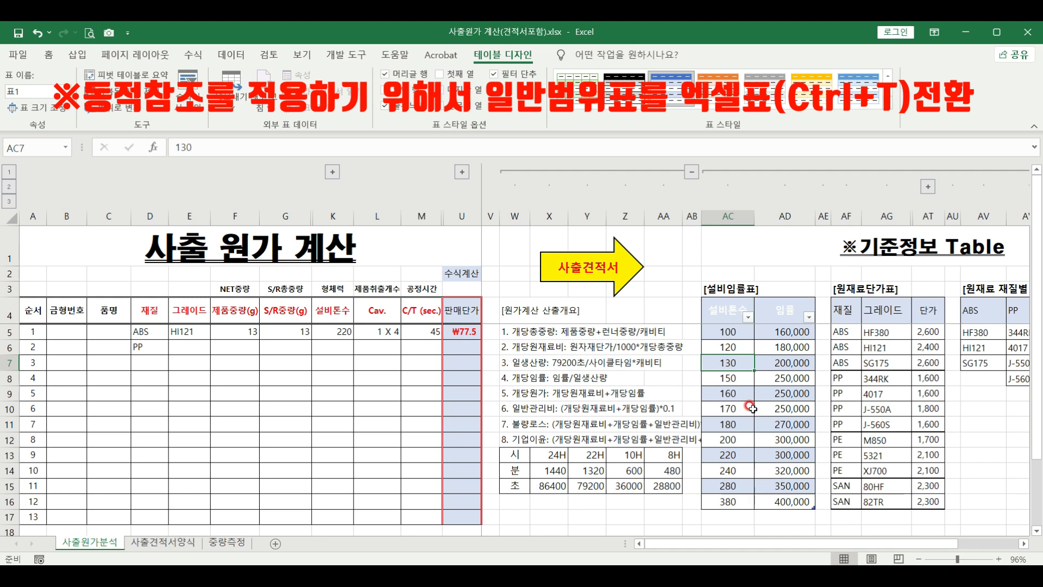
pyautogui.click(341, 328)
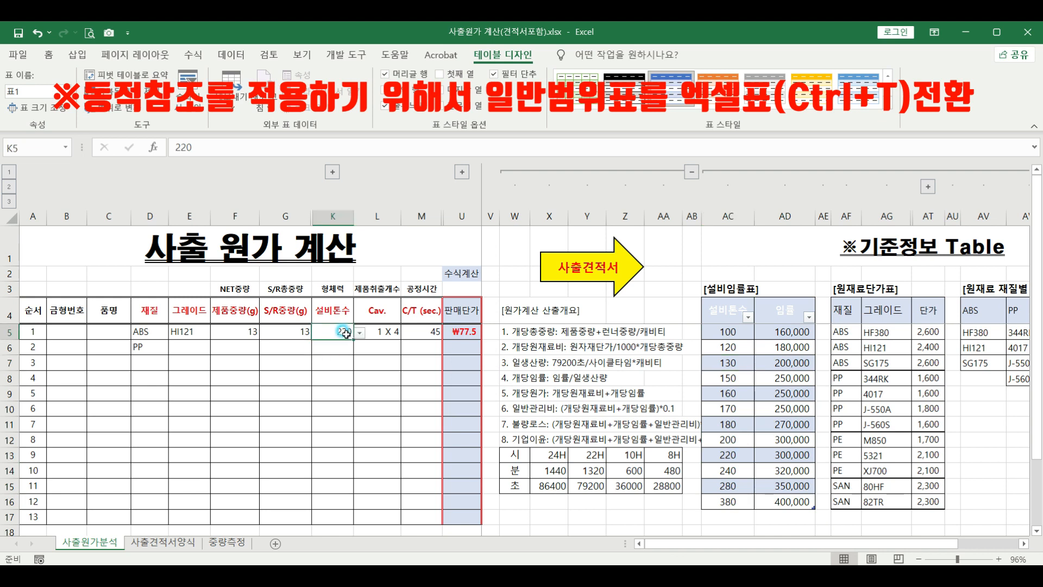
pyautogui.click(359, 332)
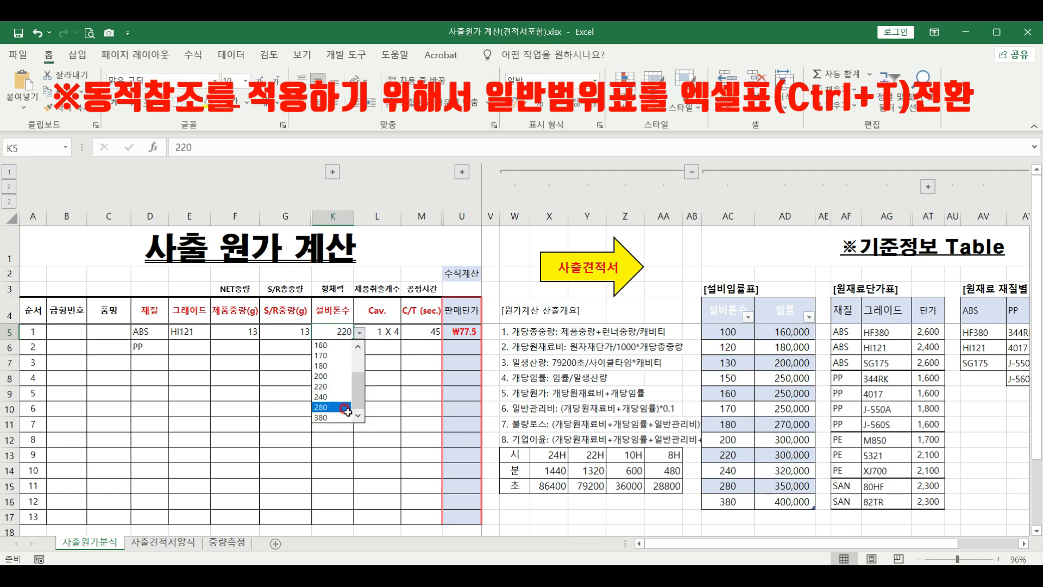
# - Add a row below the machine rate table with tonnage 400 in AC17 and rate 450000 in AD17
pyautogui.click(728, 523)
pyautogui.click(728, 519)
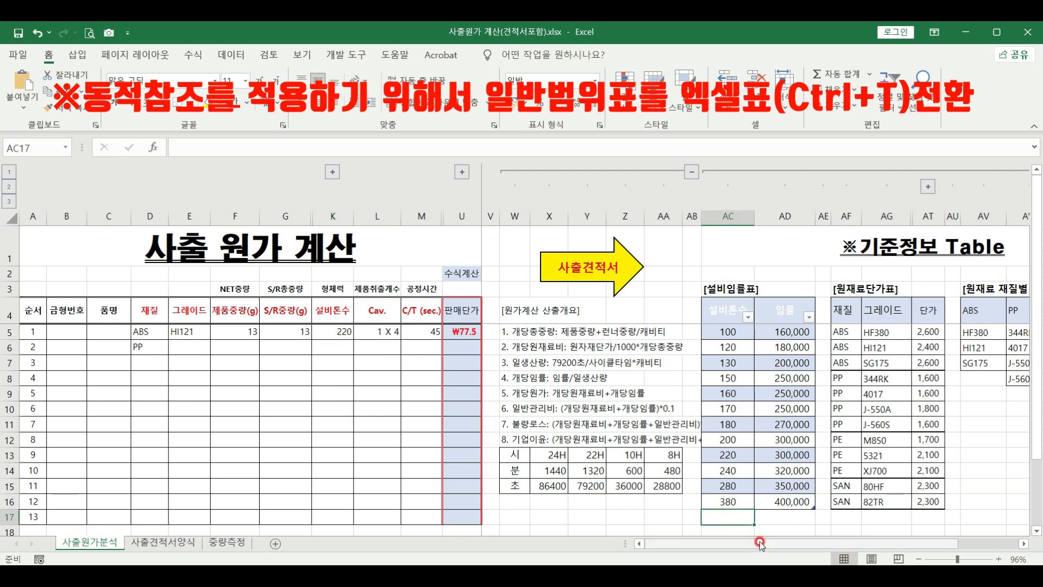
pyautogui.write('400')
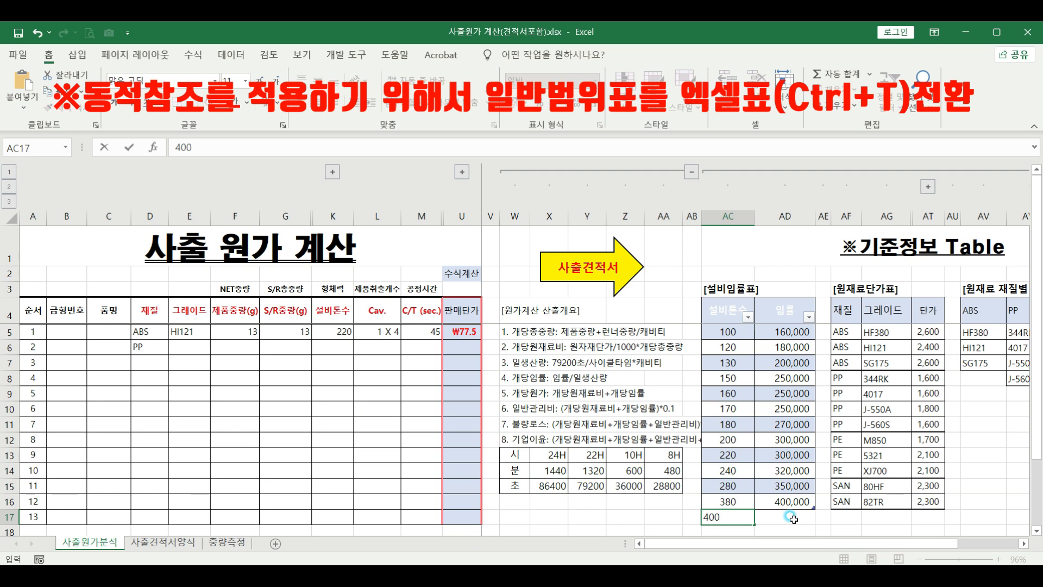
pyautogui.click(793, 519)
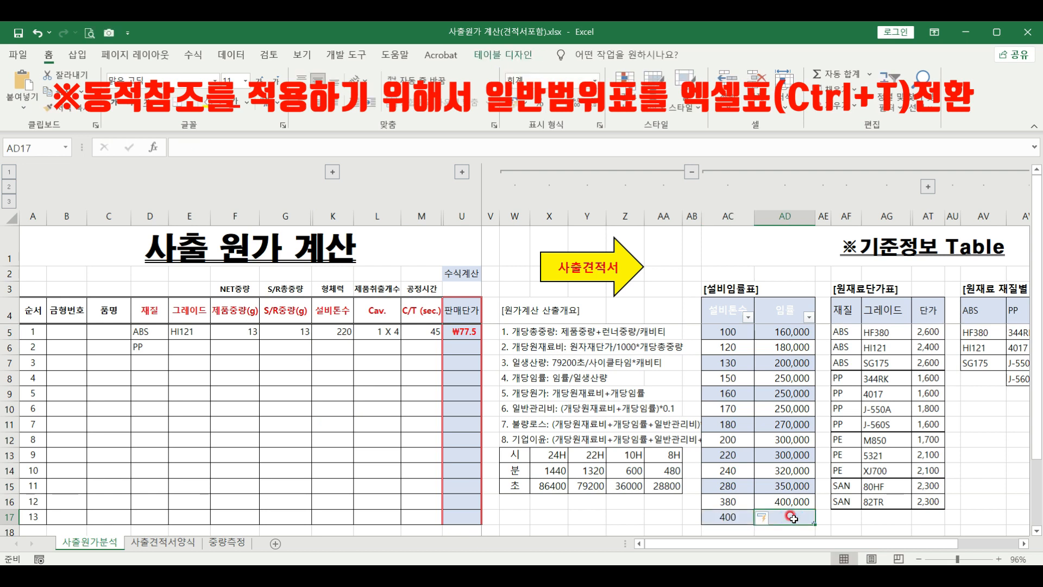
pyautogui.write('450000')
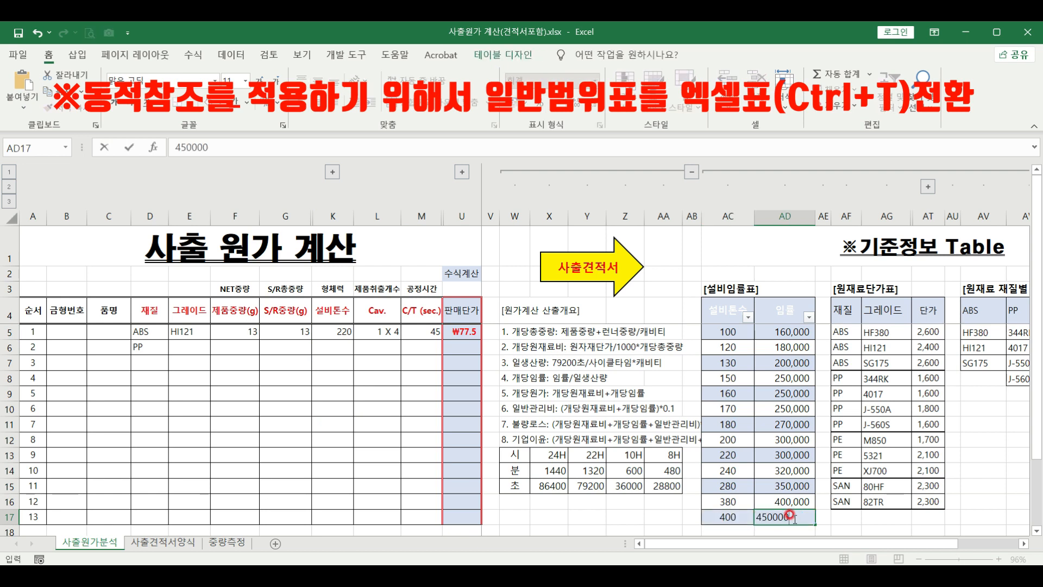
pyautogui.press('Return')
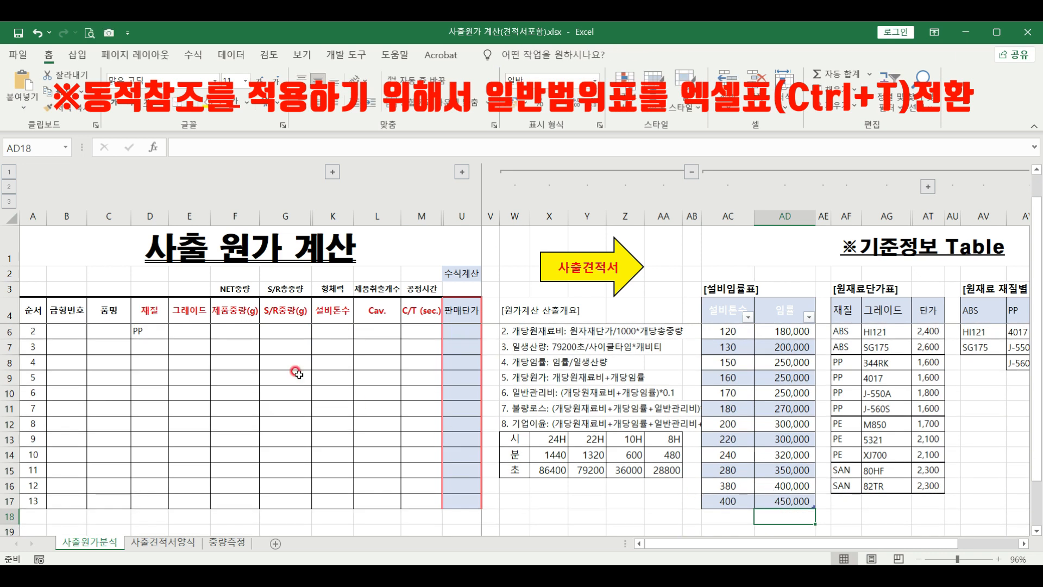
# - Check the machine tonnage choices offered in K6 down to the end of the list, leaving the cell empty
pyautogui.click(333, 330)
pyautogui.click(359, 332)
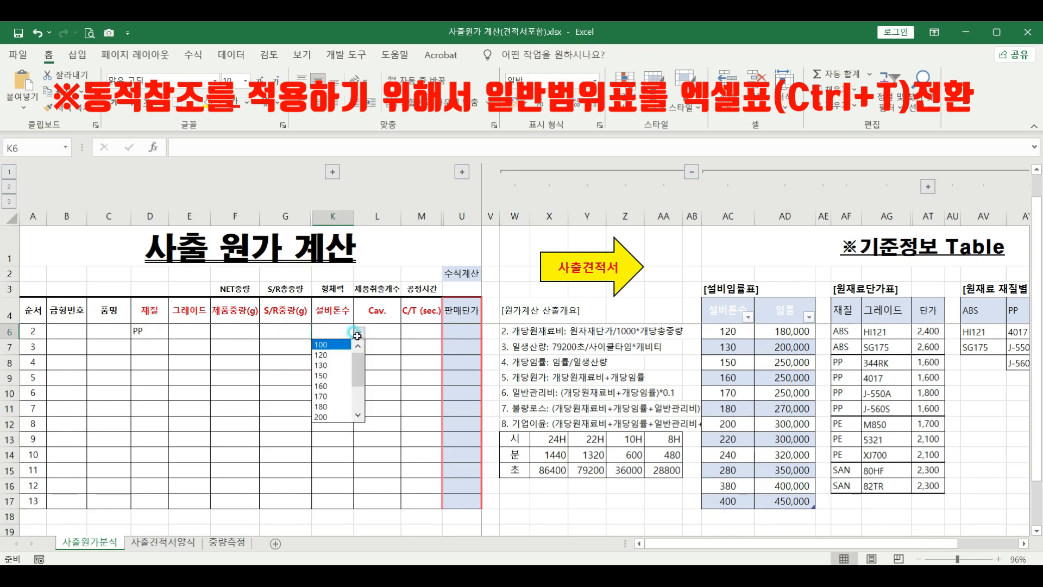
pyautogui.moveTo(359, 375); pyautogui.dragTo(357, 402)
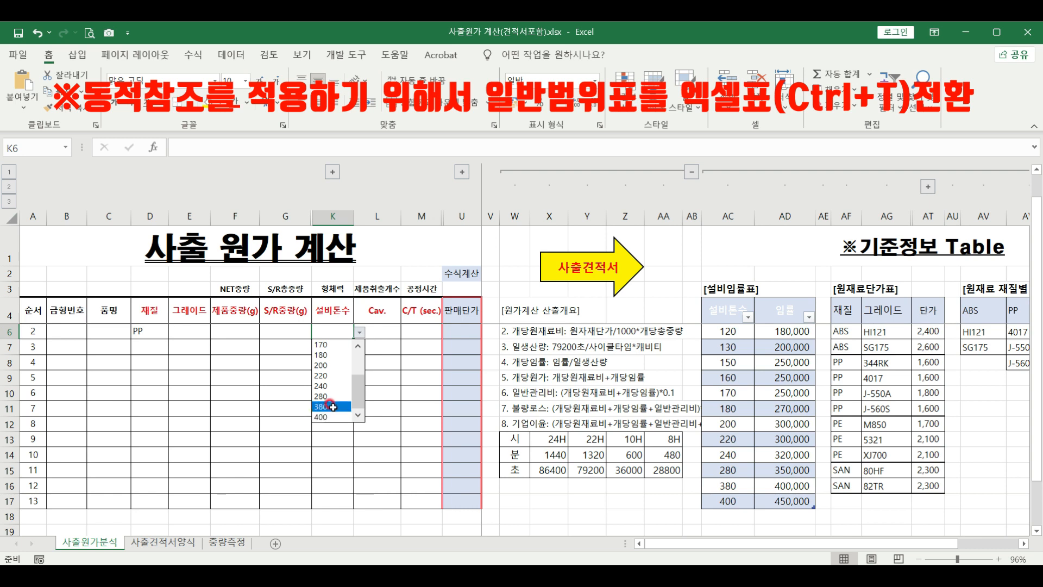
pyautogui.press('Escape')
pyautogui.scroll(1, 371, 366)
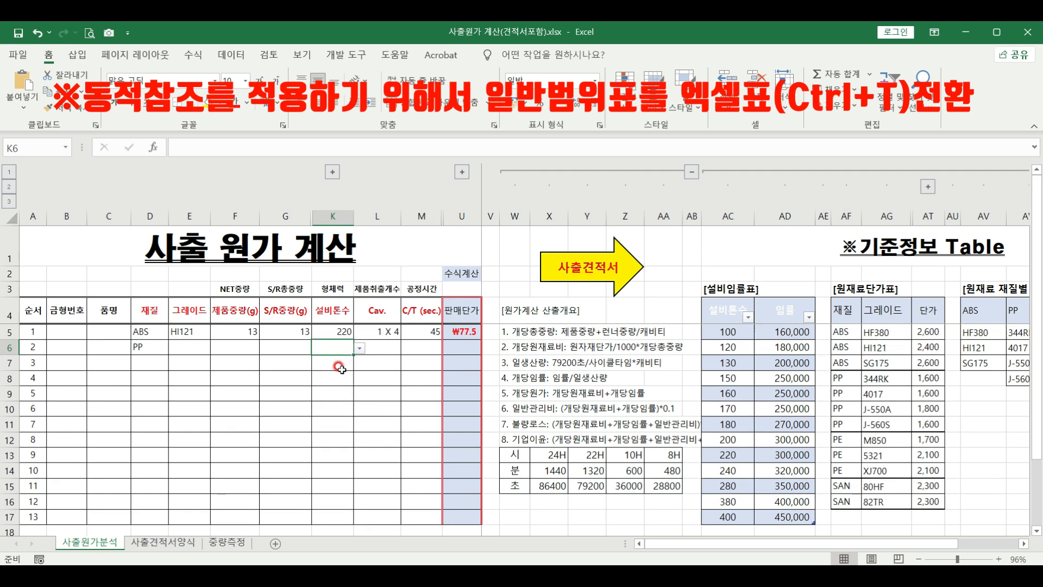
# - Expand the grouped cost calculation columns N to T and widen the 설비임률 column O to fit its values
pyautogui.click(461, 171)
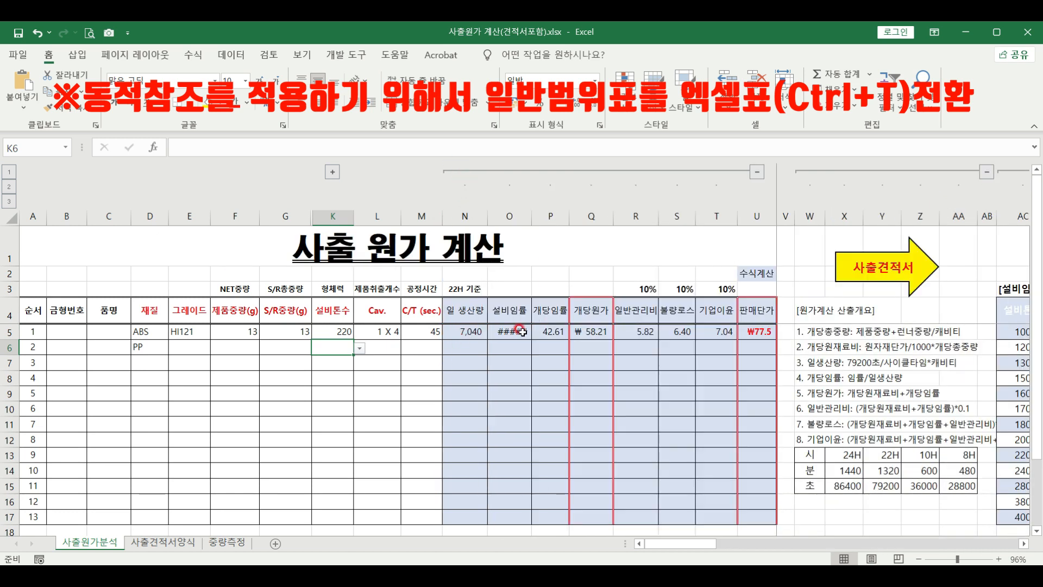
pyautogui.click(522, 331)
pyautogui.moveTo(531, 225); pyautogui.dragTo(545, 224)
# - Choose 400 as the machine tonnage in K6
pyautogui.click(337, 348)
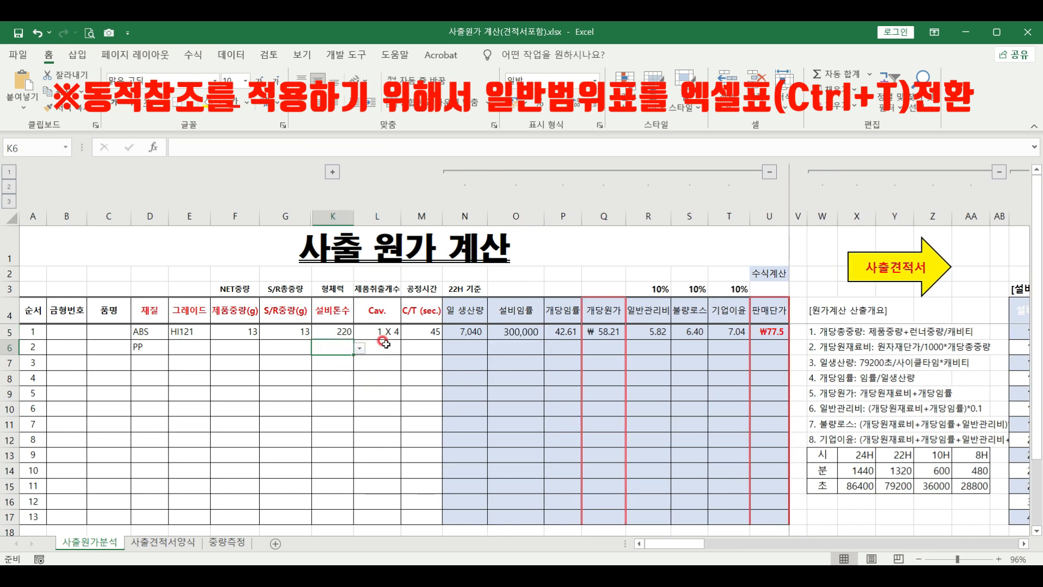
pyautogui.click(360, 347)
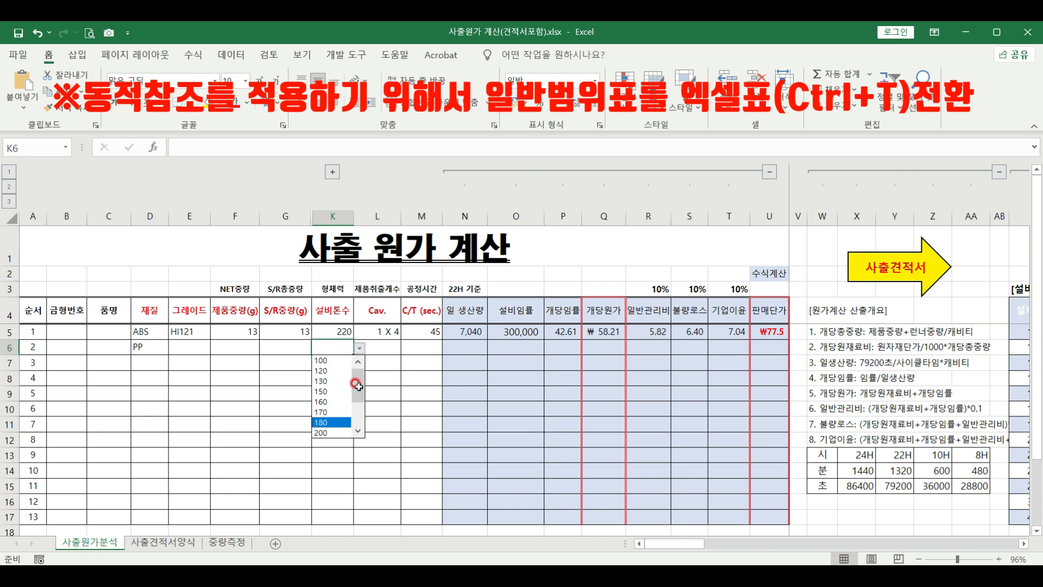
pyautogui.scroll(-2, 326, 429)
pyautogui.moveTo(359, 407); pyautogui.dragTo(359, 421)
pyautogui.click(328, 432)
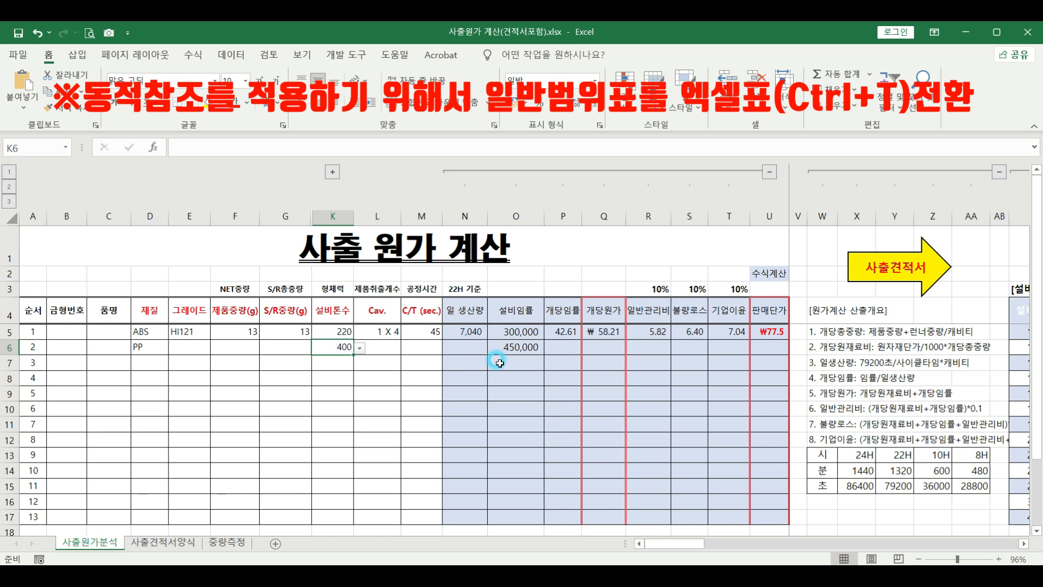
# - Inspect the machine rate lookup formula in O6, and collapse the grouped cost calculation columns again
pyautogui.click(525, 348)
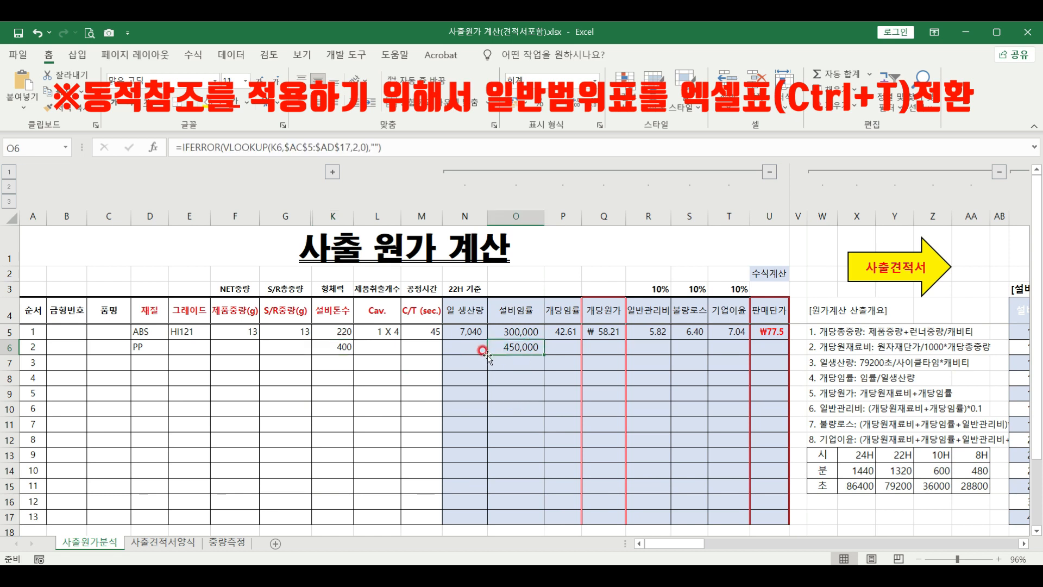
pyautogui.click(312, 148)
pyautogui.press('Escape')
pyautogui.click(768, 172)
# - Review the material price table range AF4:AT16, and check the grade choices offered for PP in E6
pyautogui.click(845, 362)
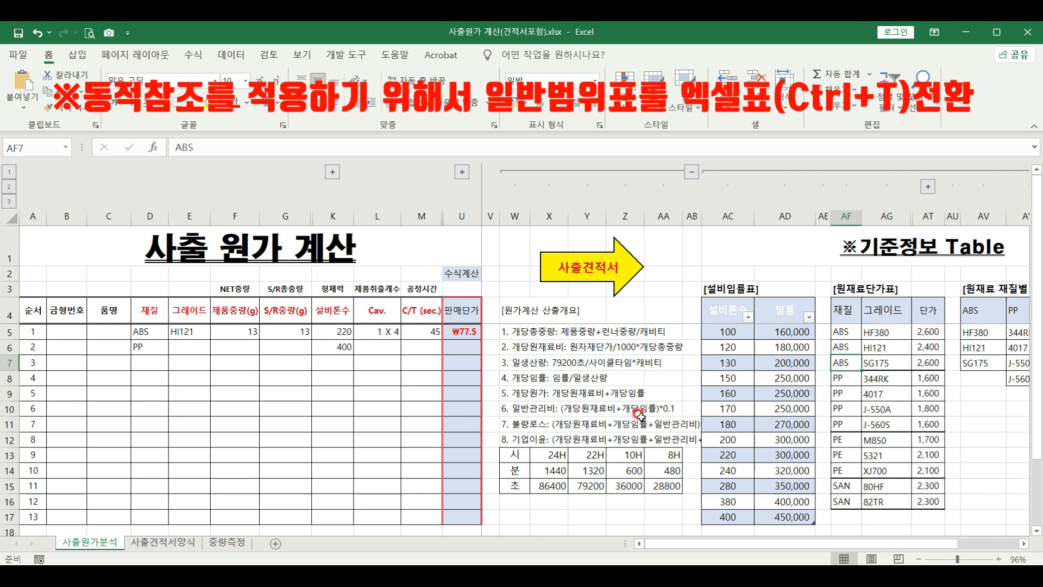
pyautogui.moveTo(837, 312); pyautogui.dragTo(929, 503)
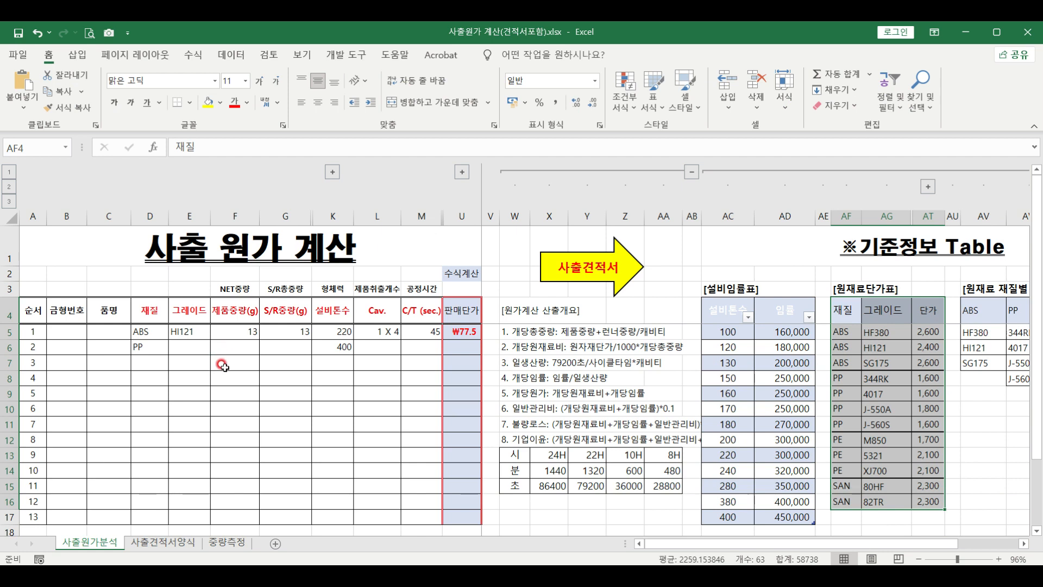
pyautogui.click(185, 348)
pyautogui.click(216, 348)
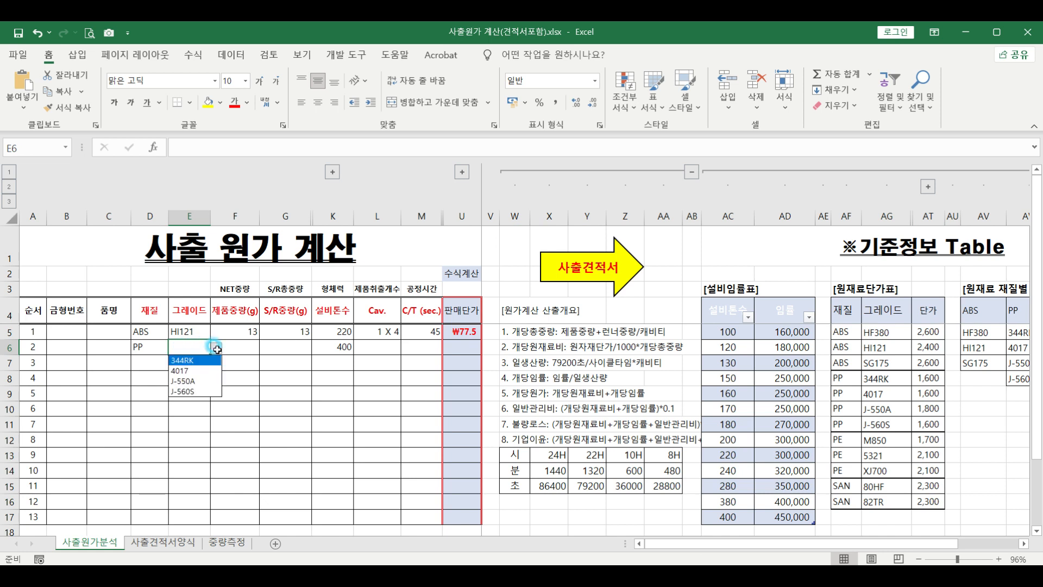
pyautogui.click(217, 349)
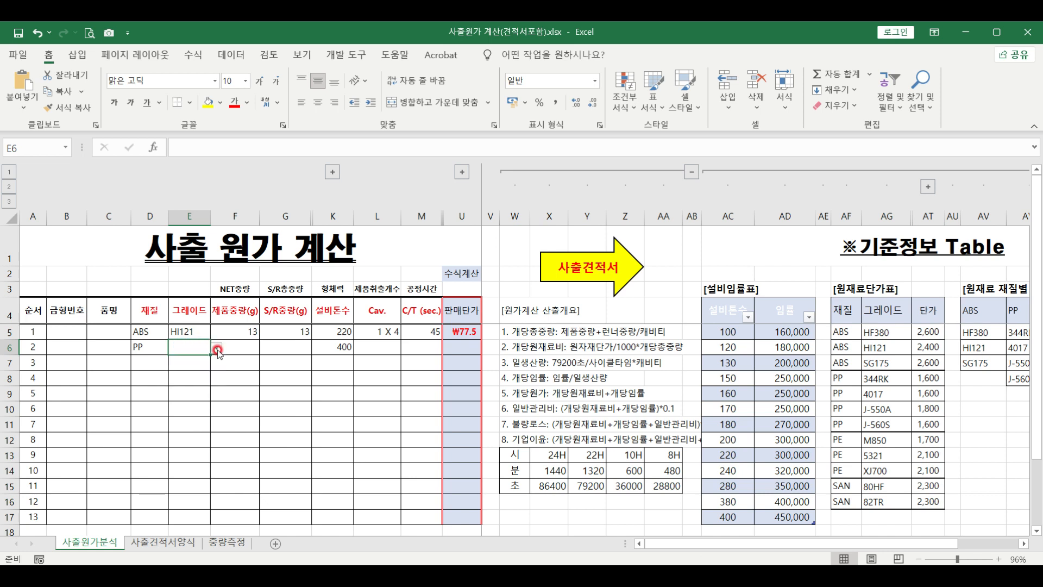